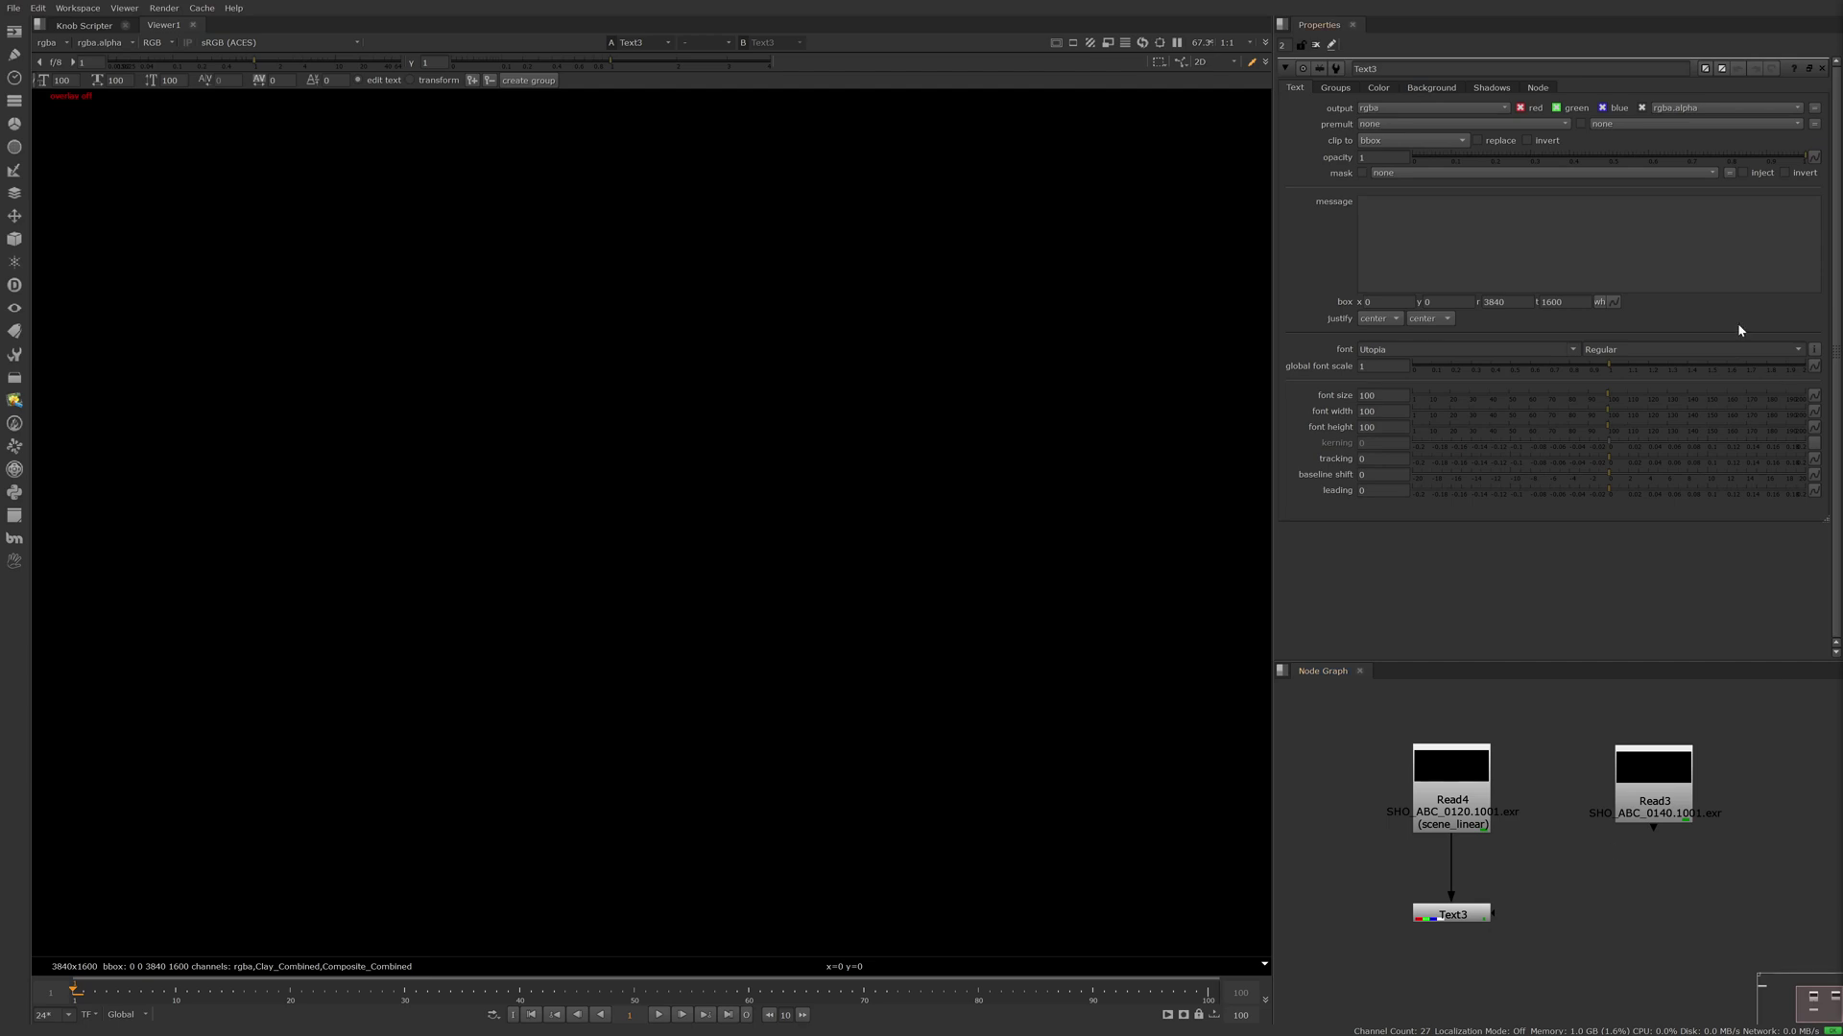
Step: Enter [value [topnode].file] in Text3's message so the viewer shows Read4's file path
{"action": "left_click", "coordinate": [1658, 240]}
{"action": "type", "text": "[topnode"}
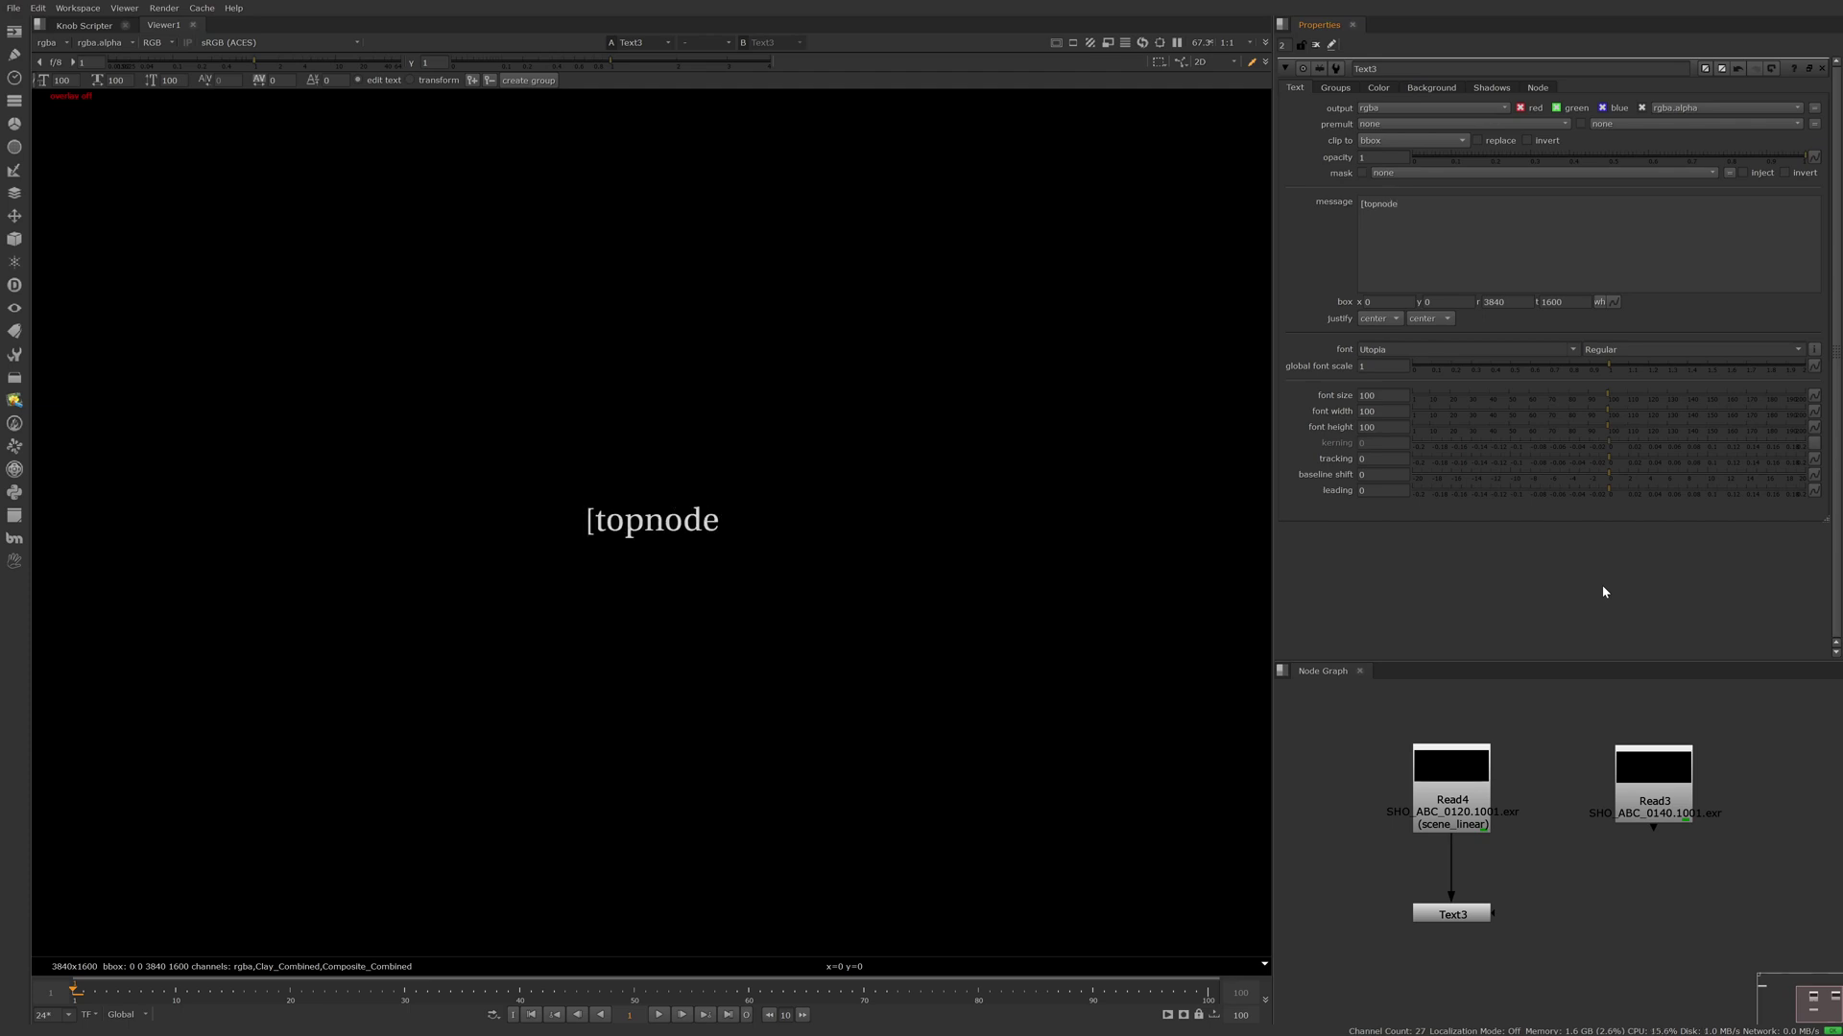
{"action": "type", "text": "]"}
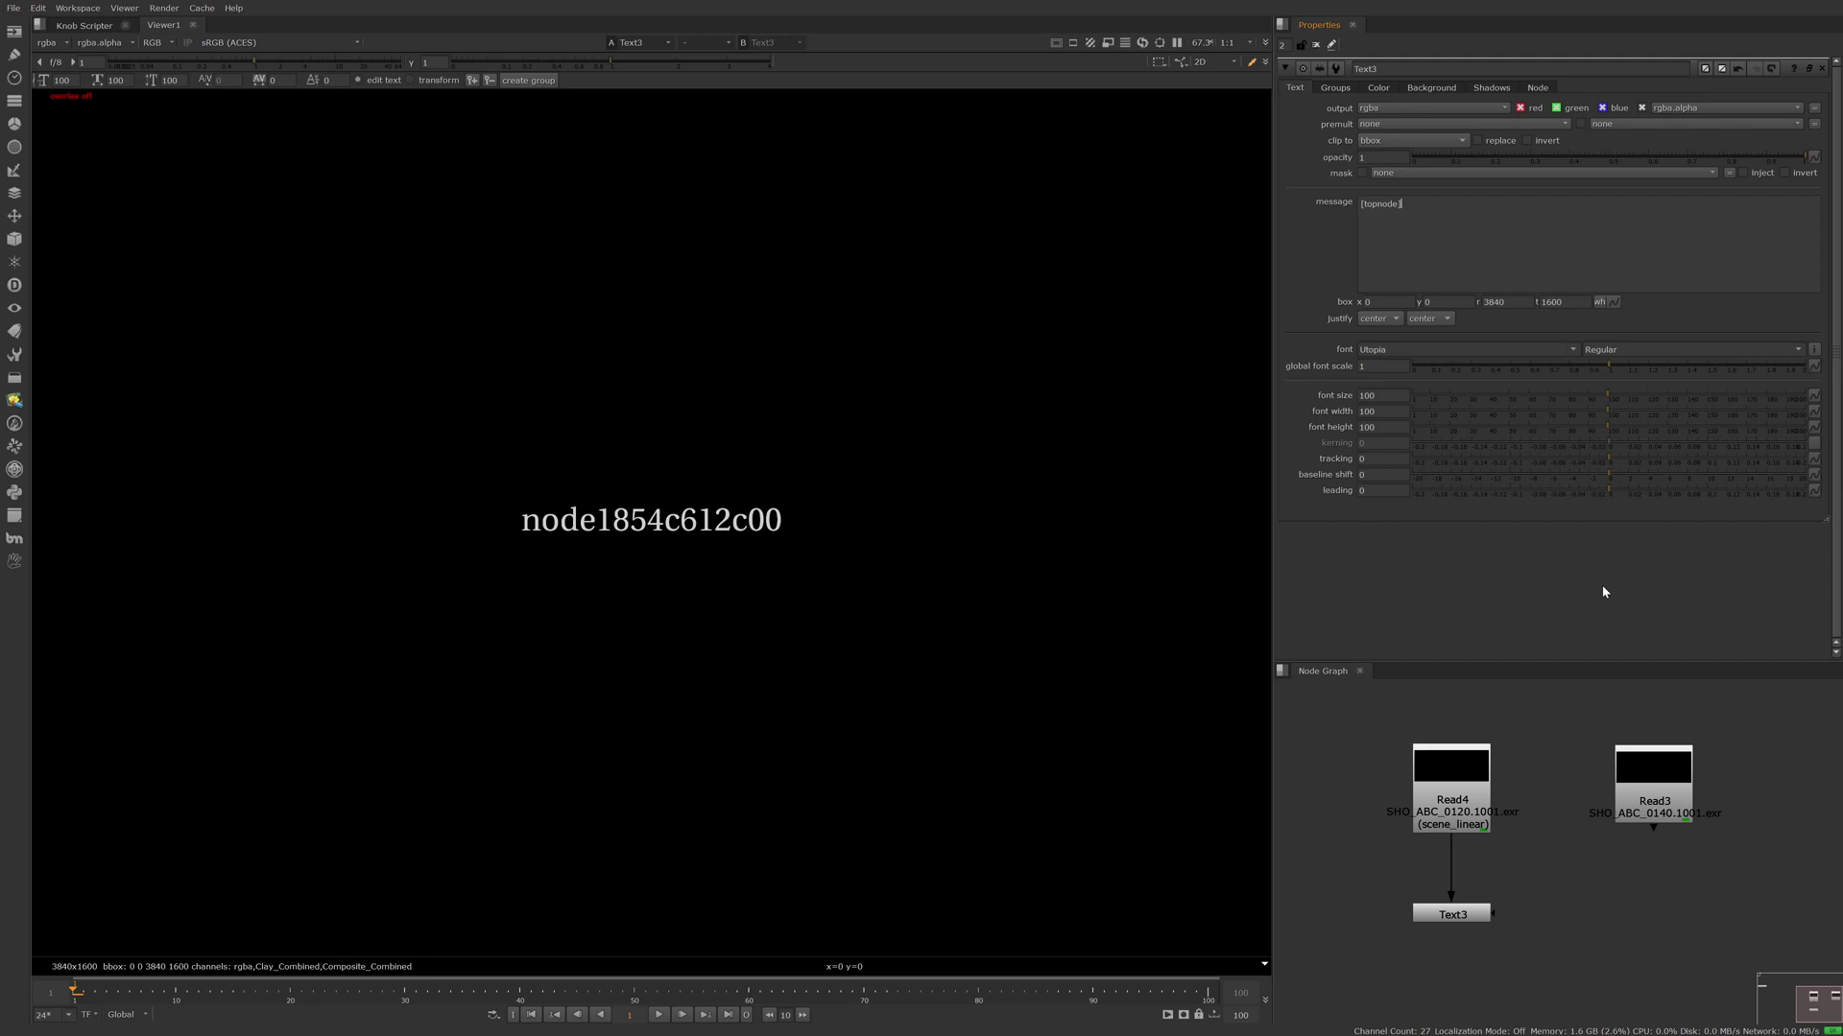
{"action": "type", "text": "[value [topnode]"}
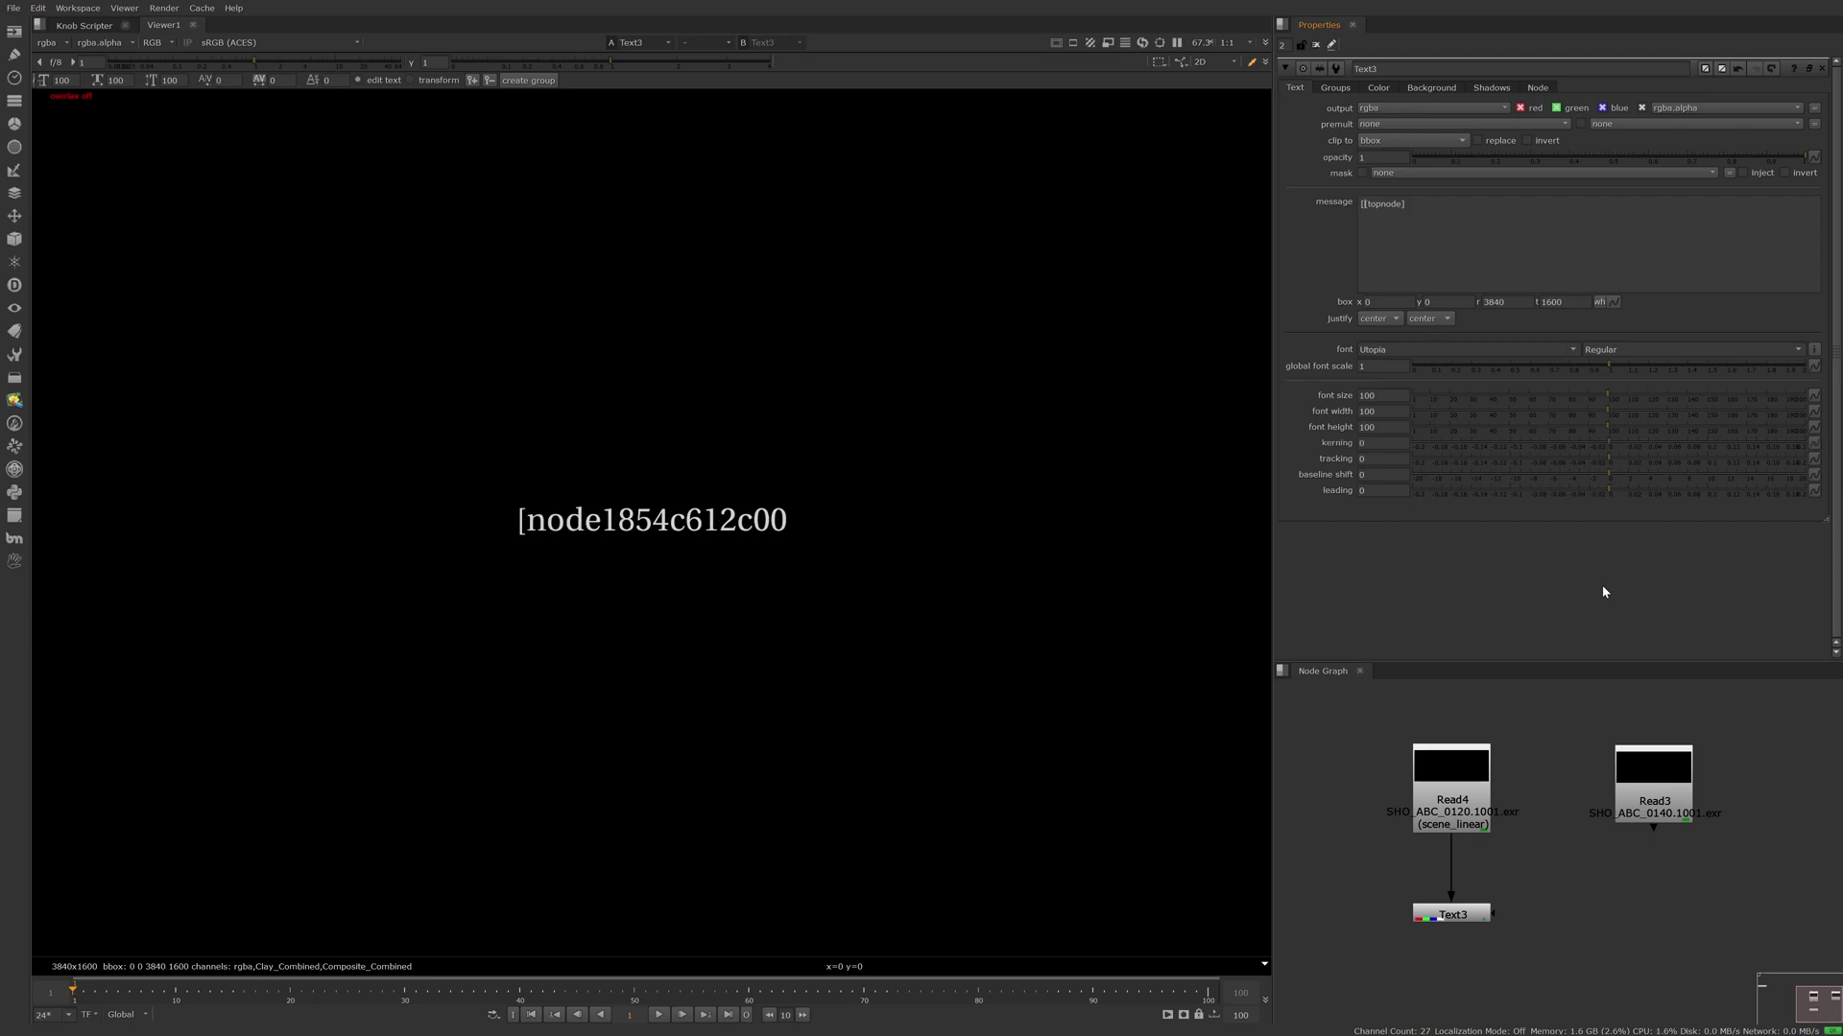
{"action": "type", "text": ".file]"}
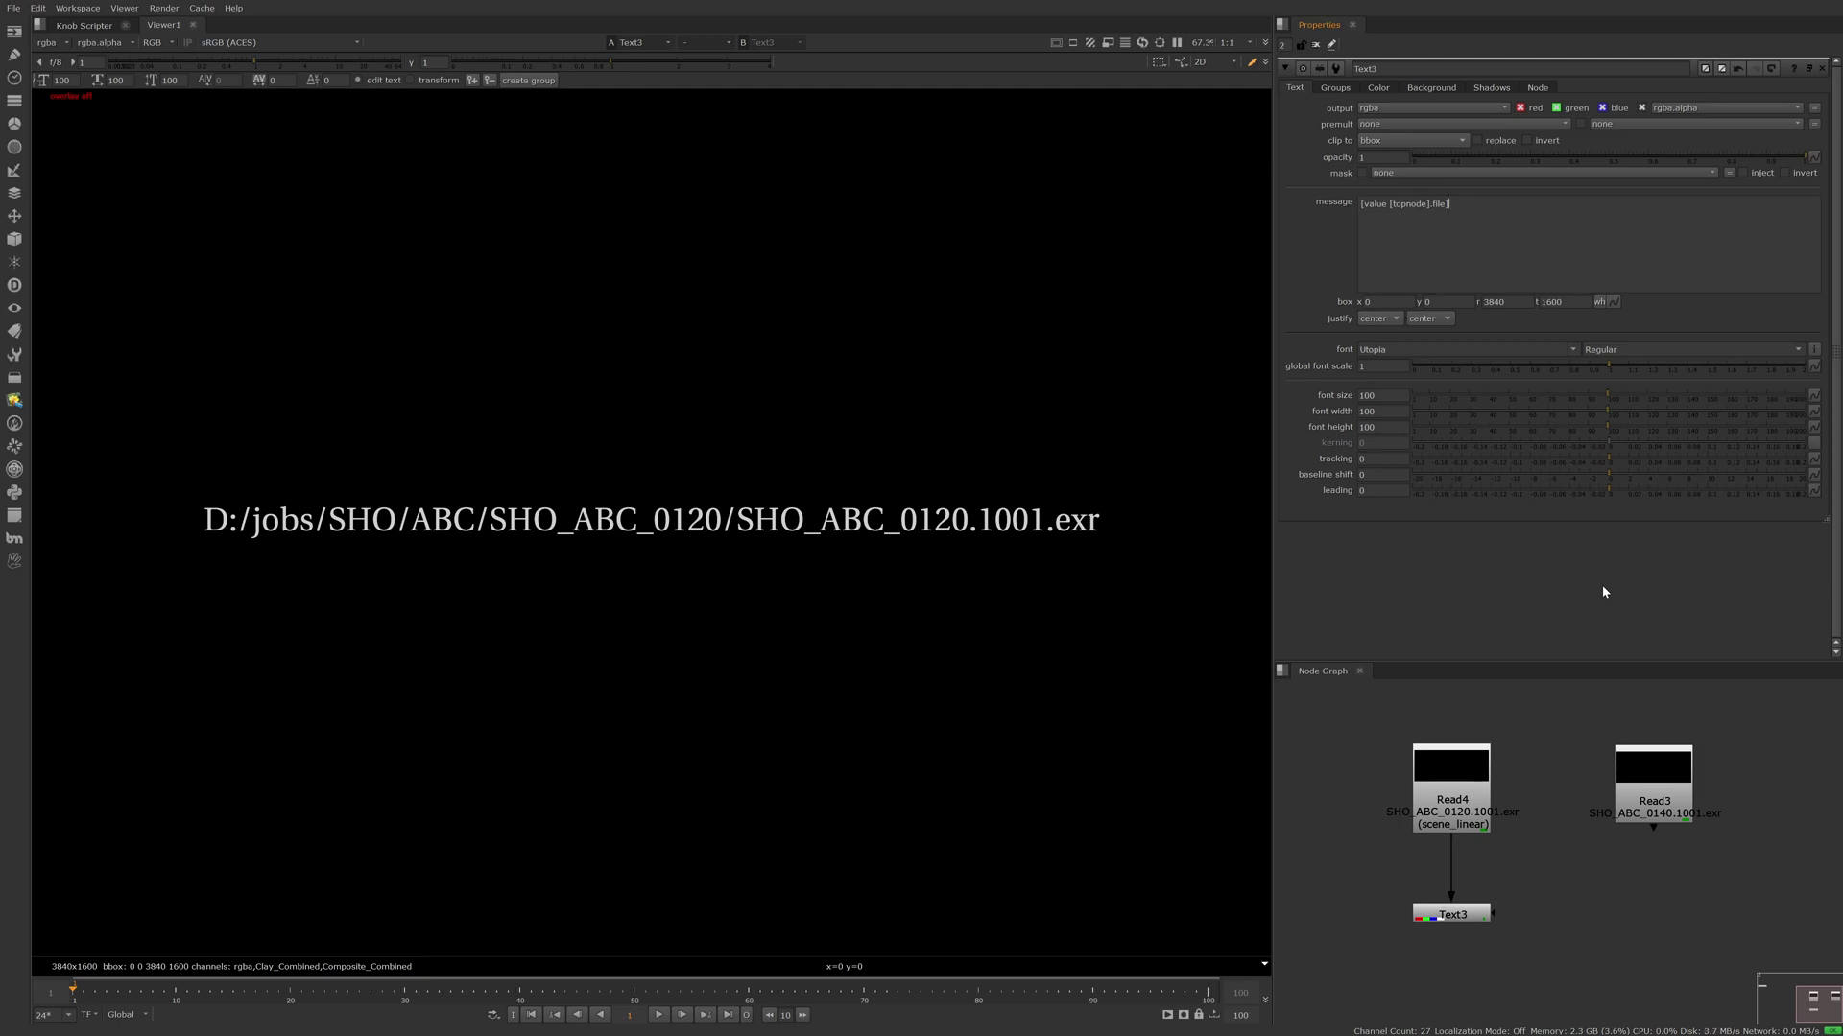
{"action": "double_click", "coordinate": [1399, 204]}
{"action": "double_click", "coordinate": [1374, 204]}
{"action": "double_click", "coordinate": [1439, 204]}
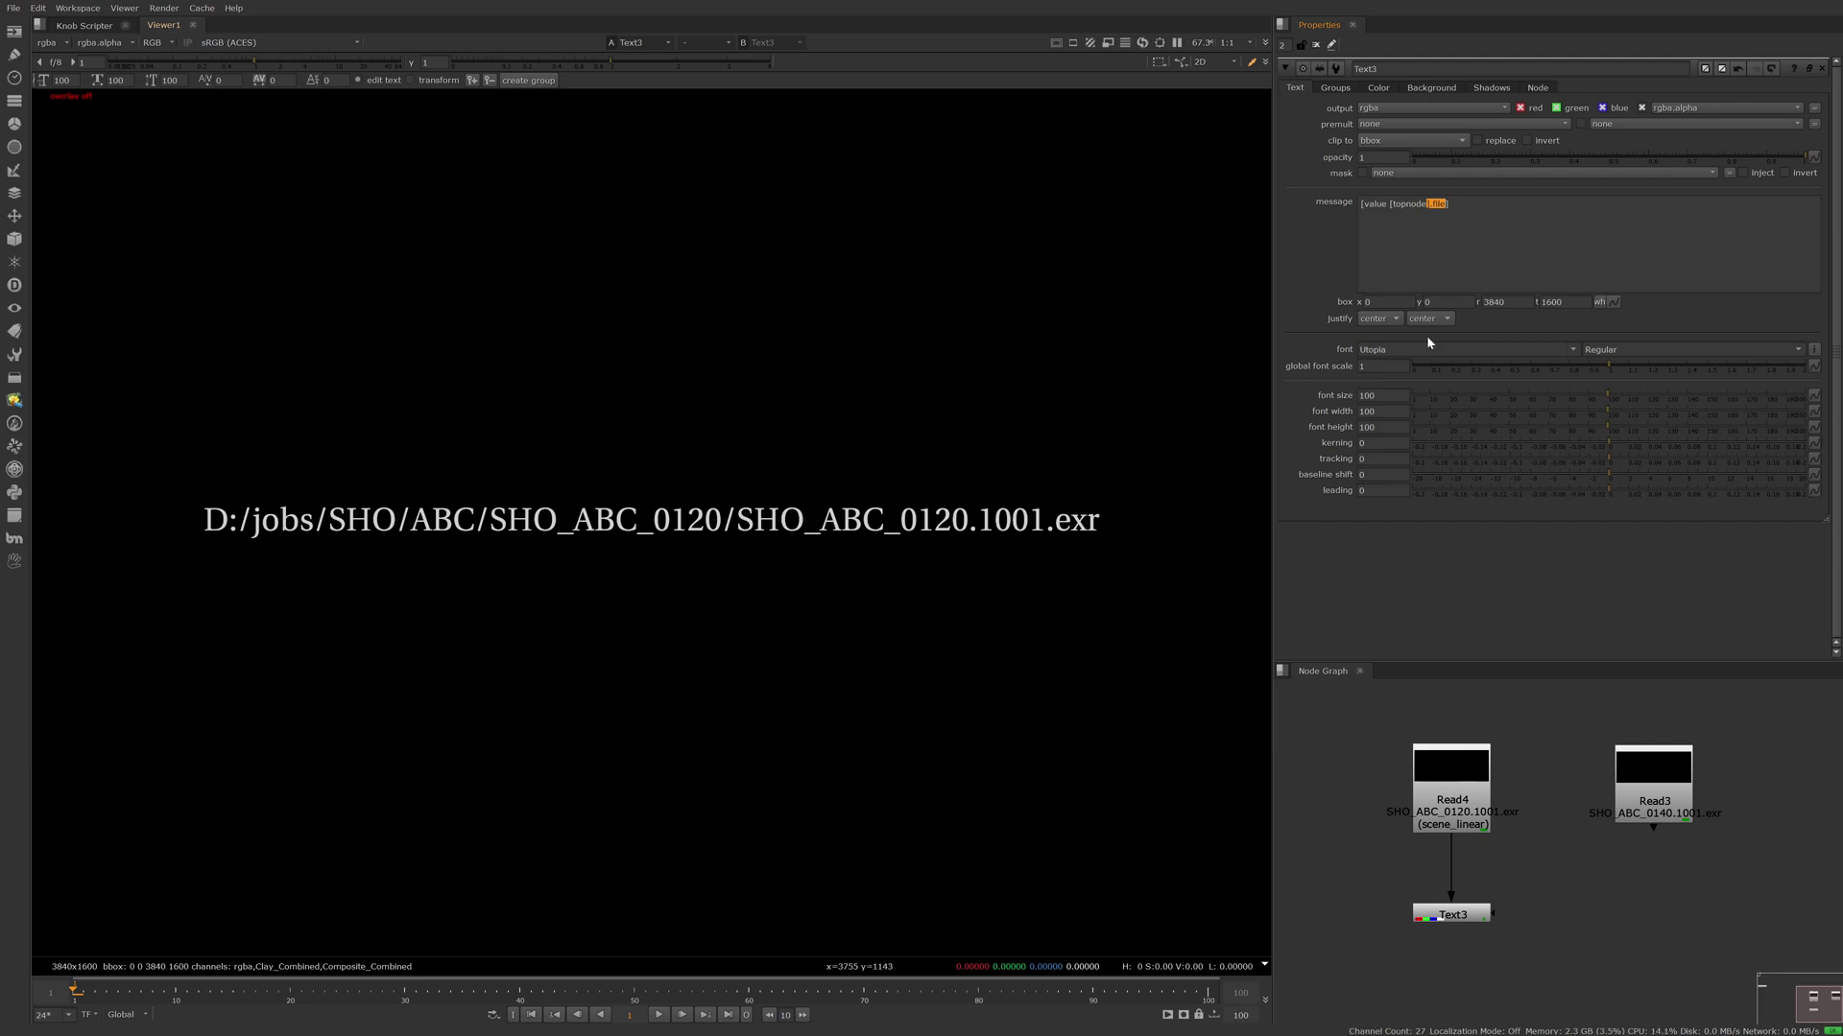
Step: Wrap Text3's message as [split [basename [value [topnode].file]]] to show SHO_ABC_0120.1001.exr
{"action": "left_click", "coordinate": [1634, 222]}
{"action": "key", "text": "Home"}
{"action": "type", "text": "[base"}
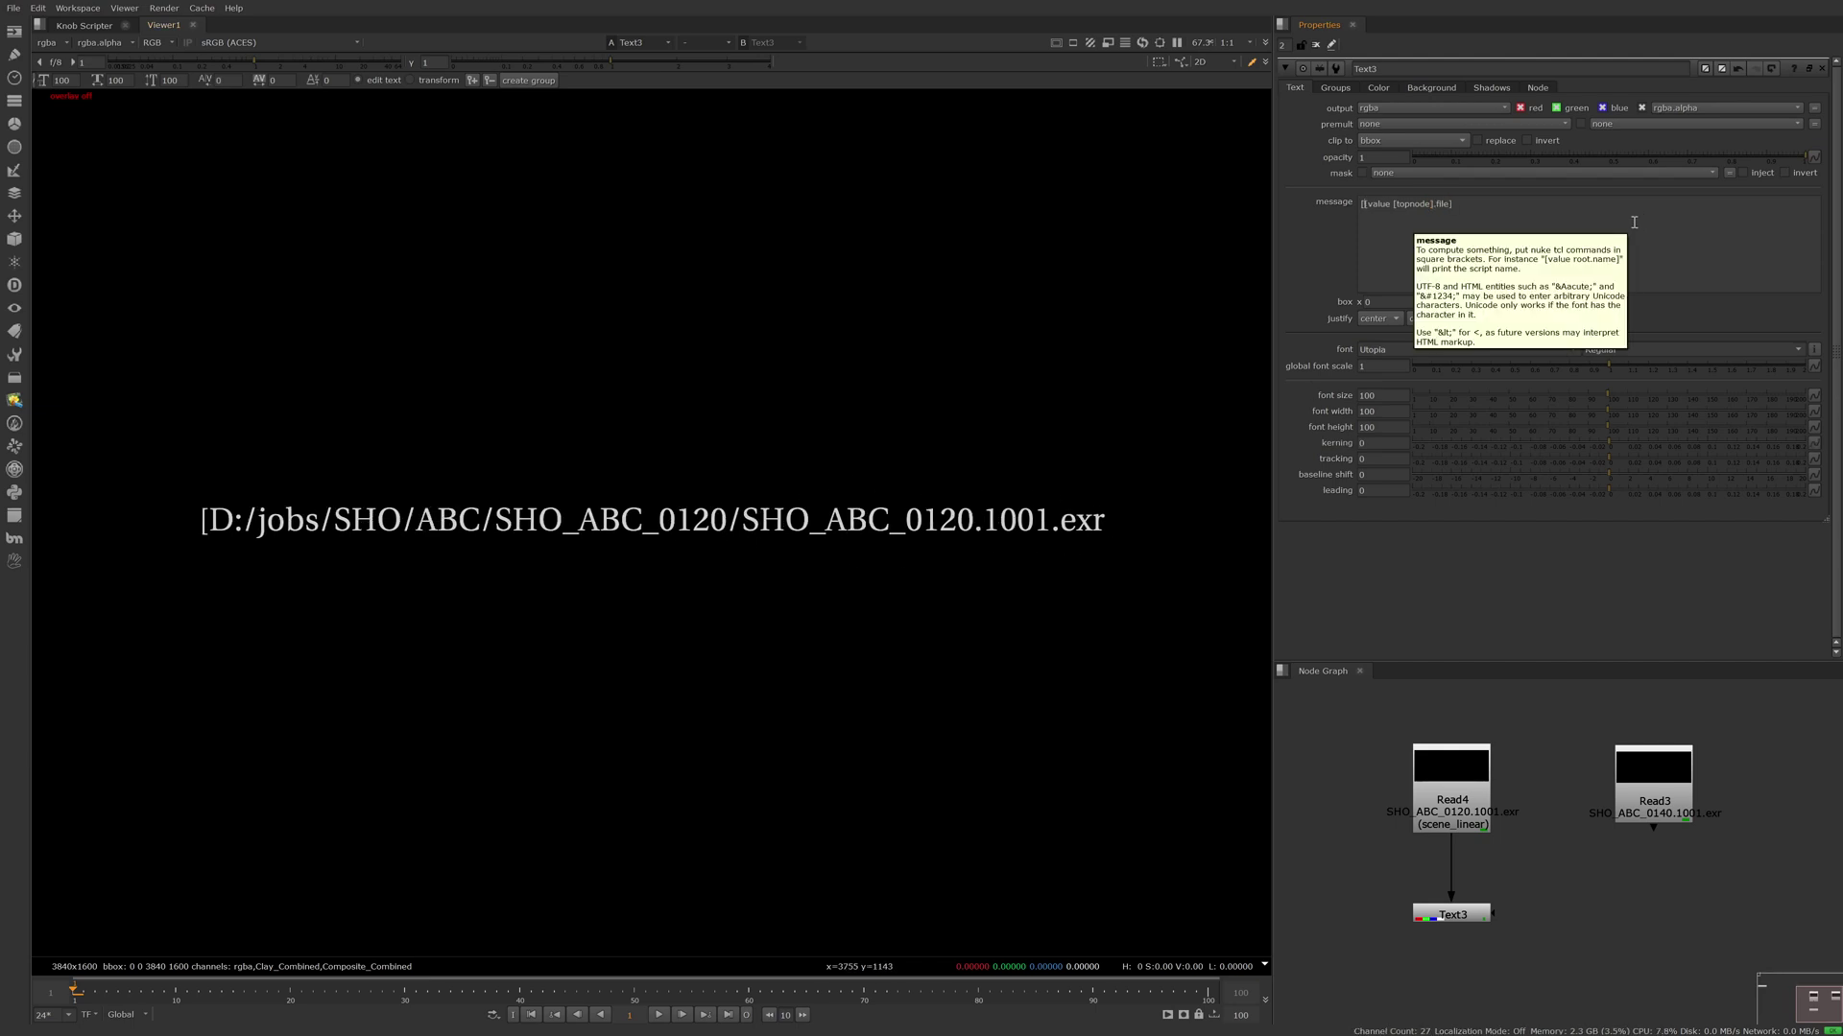
{"action": "type", "text": "name "}
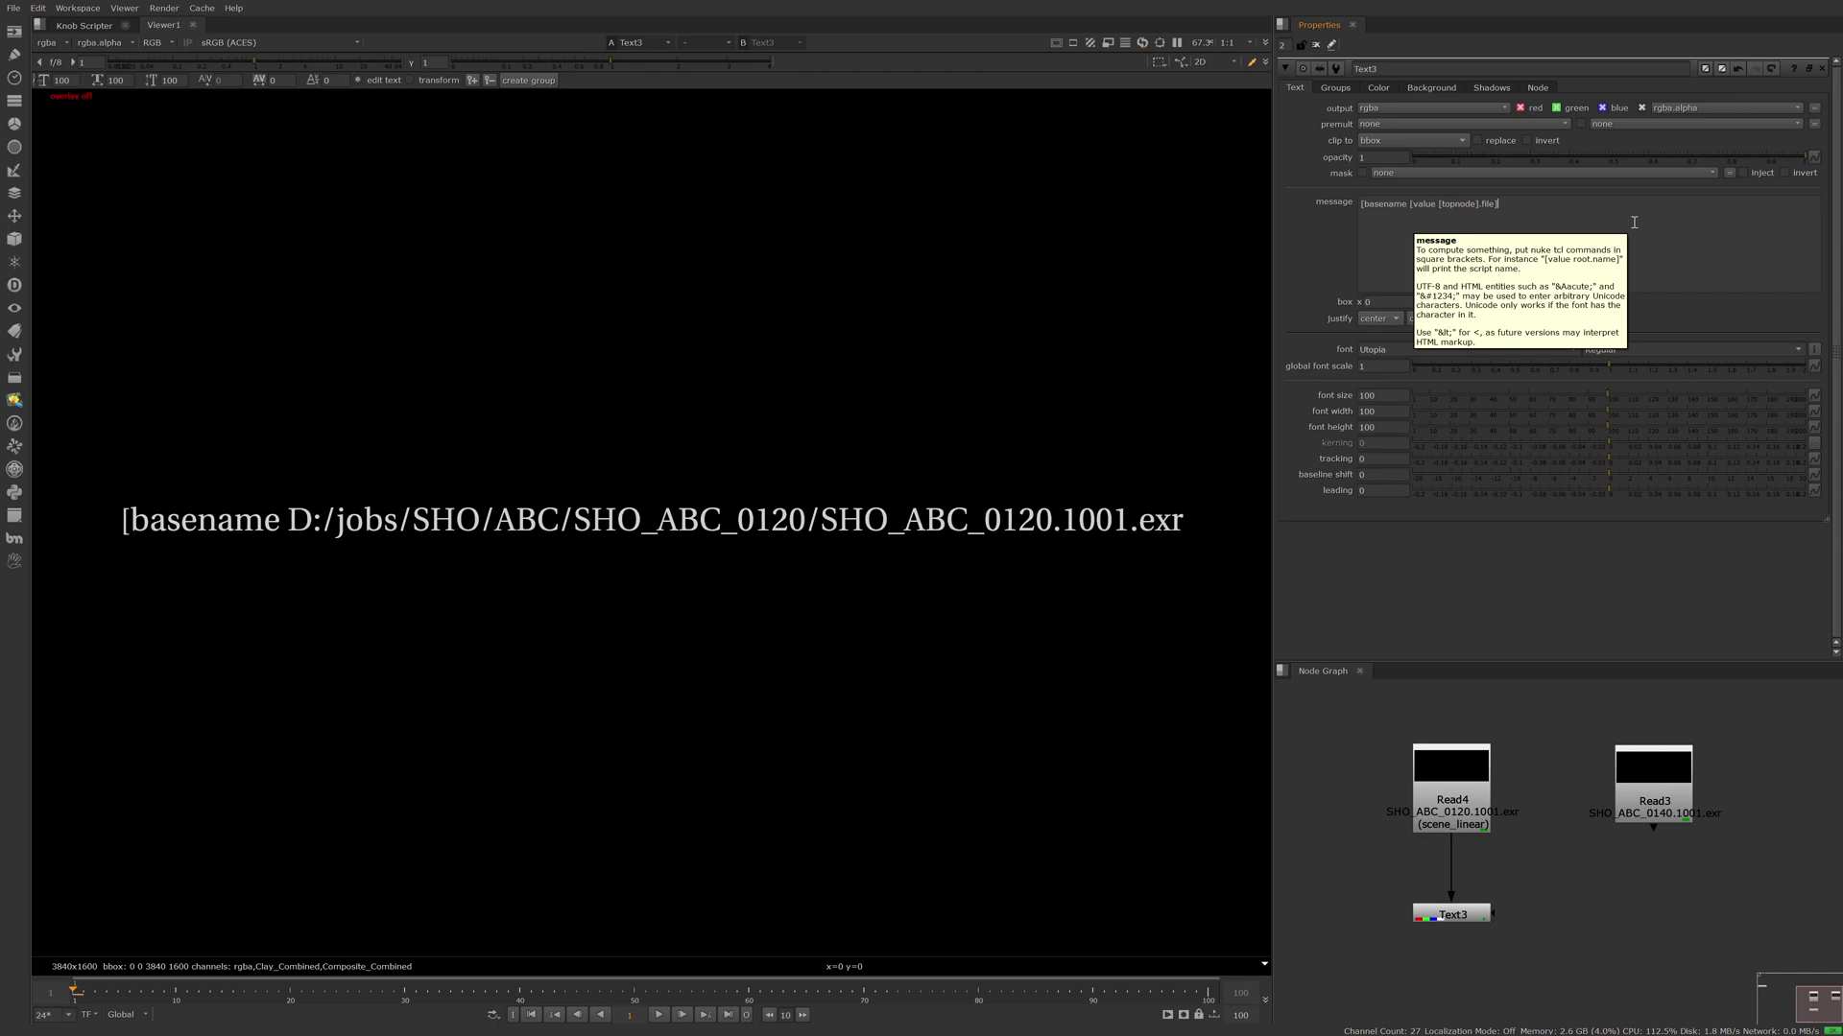
{"action": "type", "text": "]"}
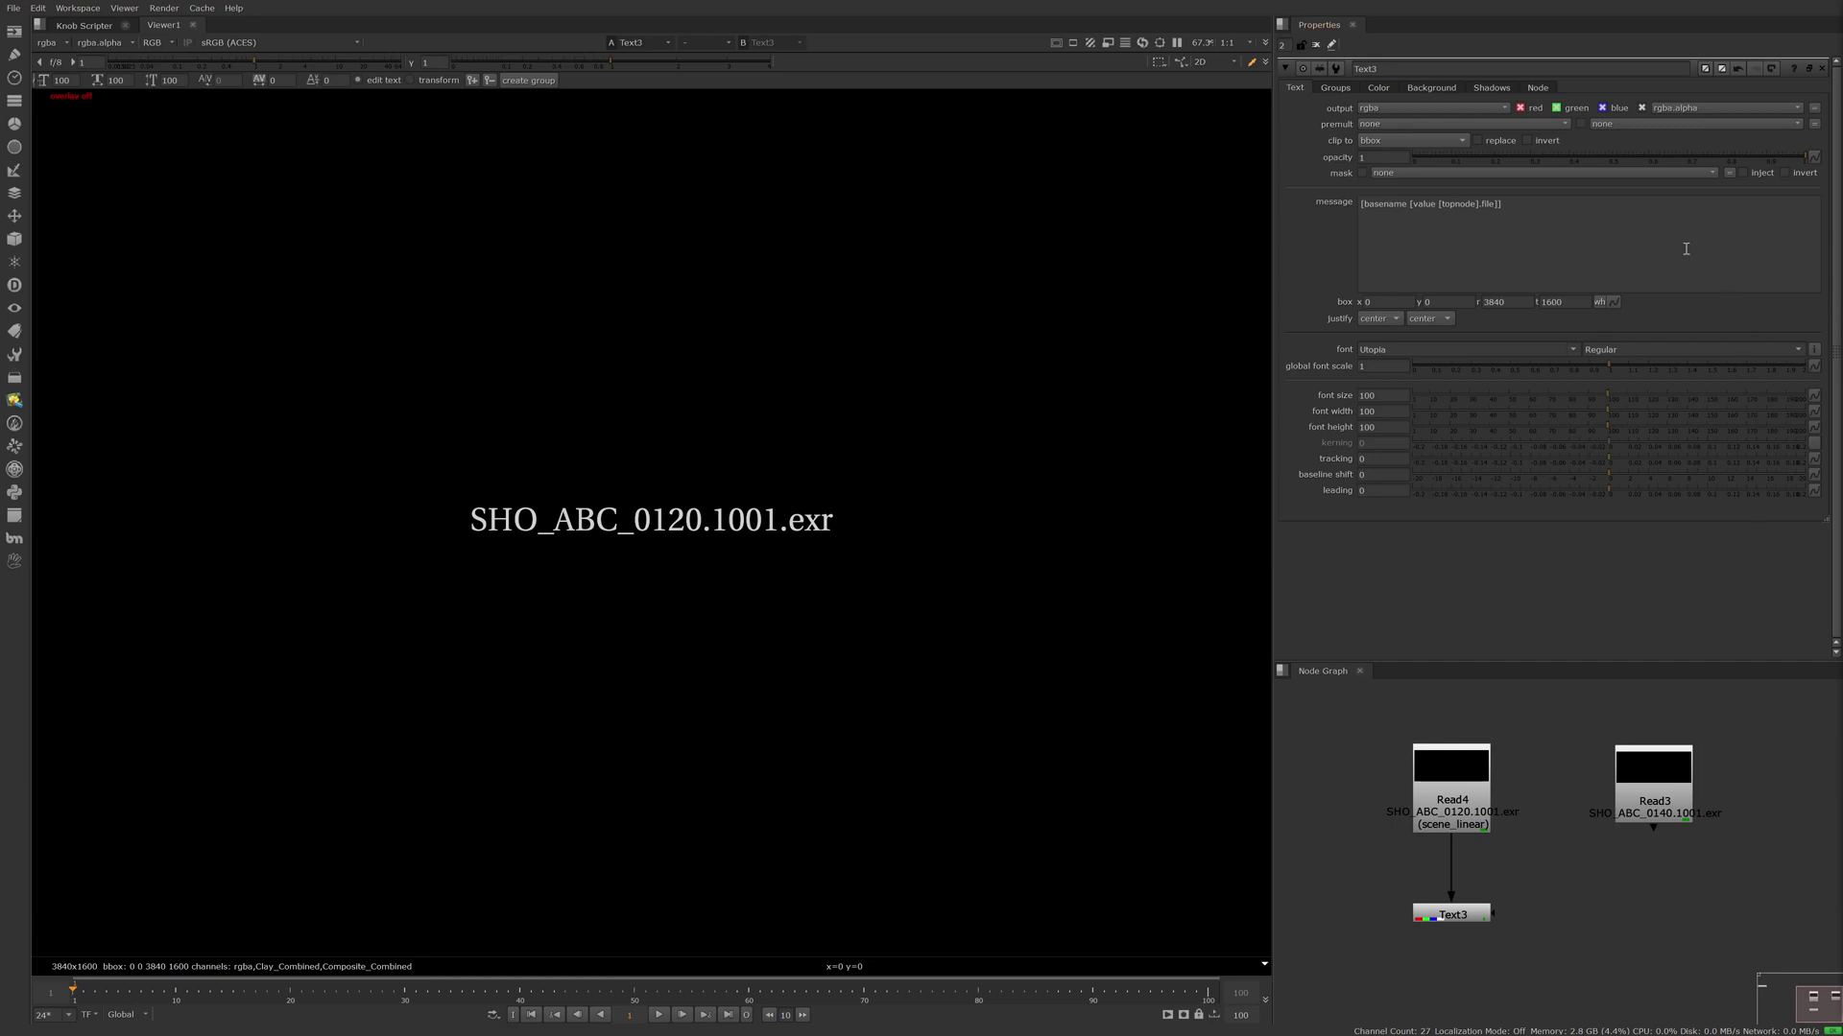
{"action": "type", "text": "["}
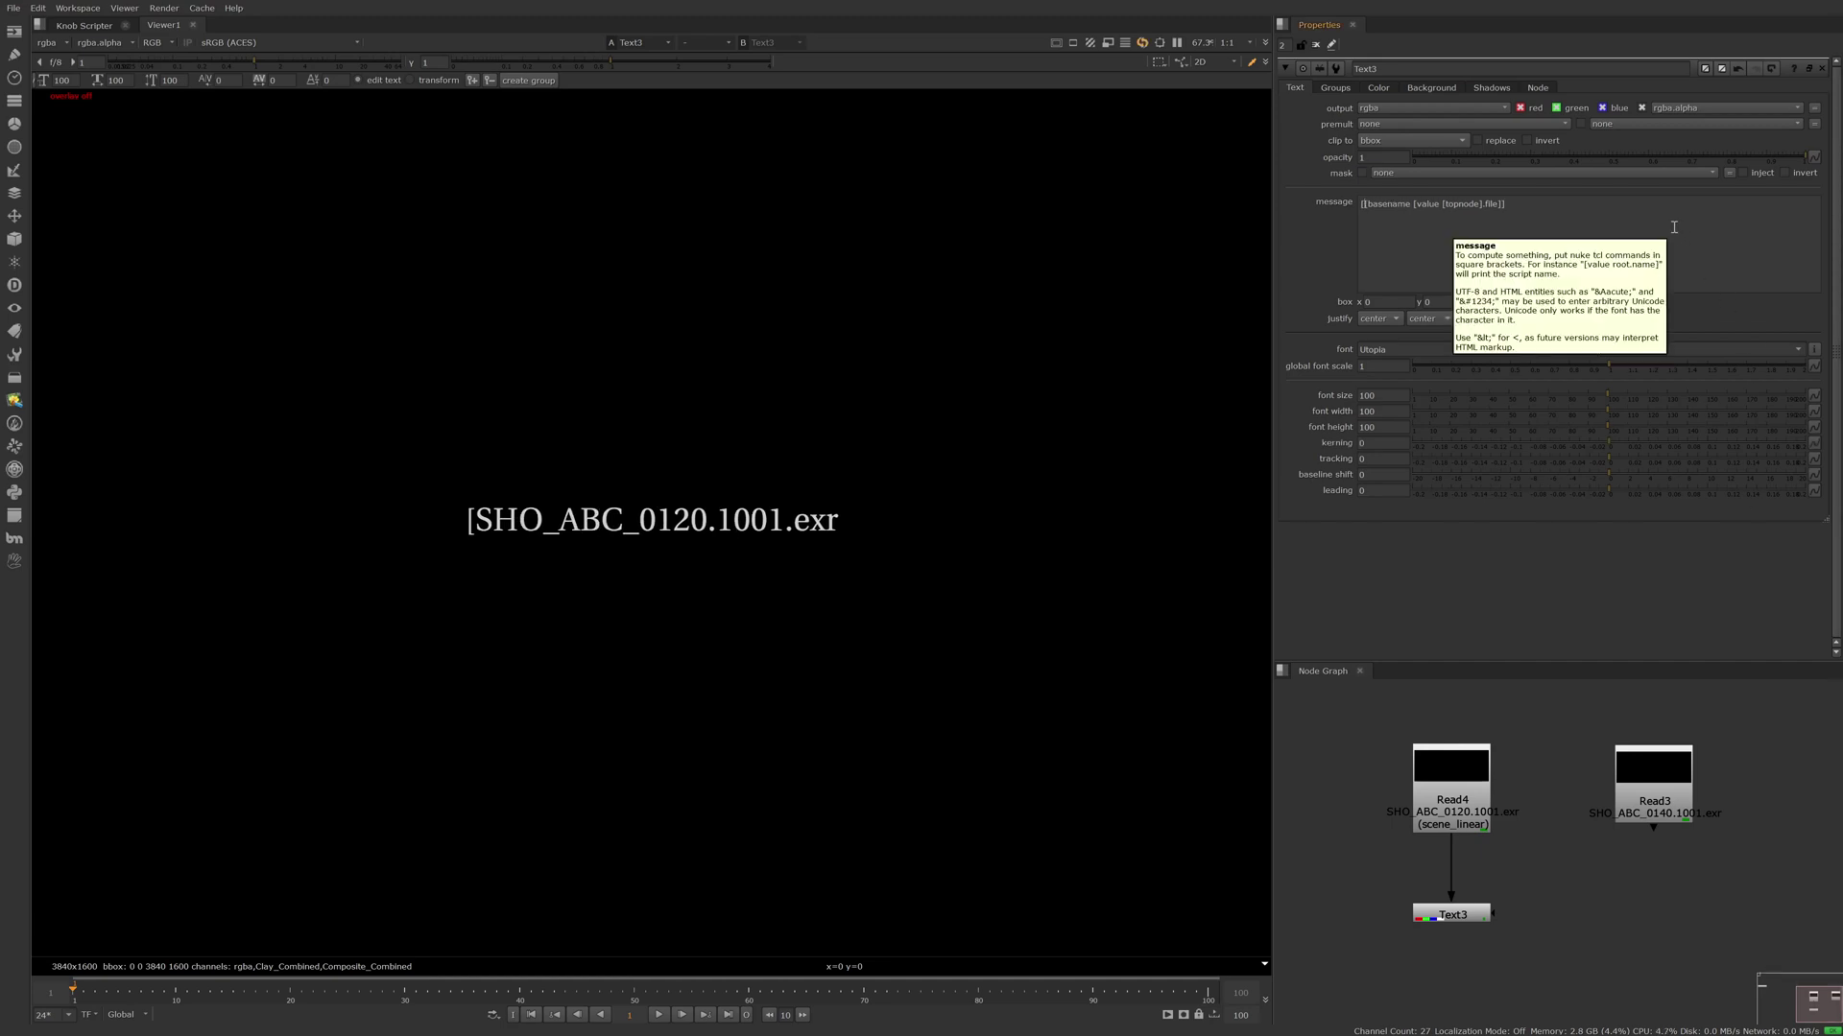
{"action": "type", "text": "split"}
{"action": "left_click", "coordinate": [1673, 227]}
{"action": "type", "text": "]"}
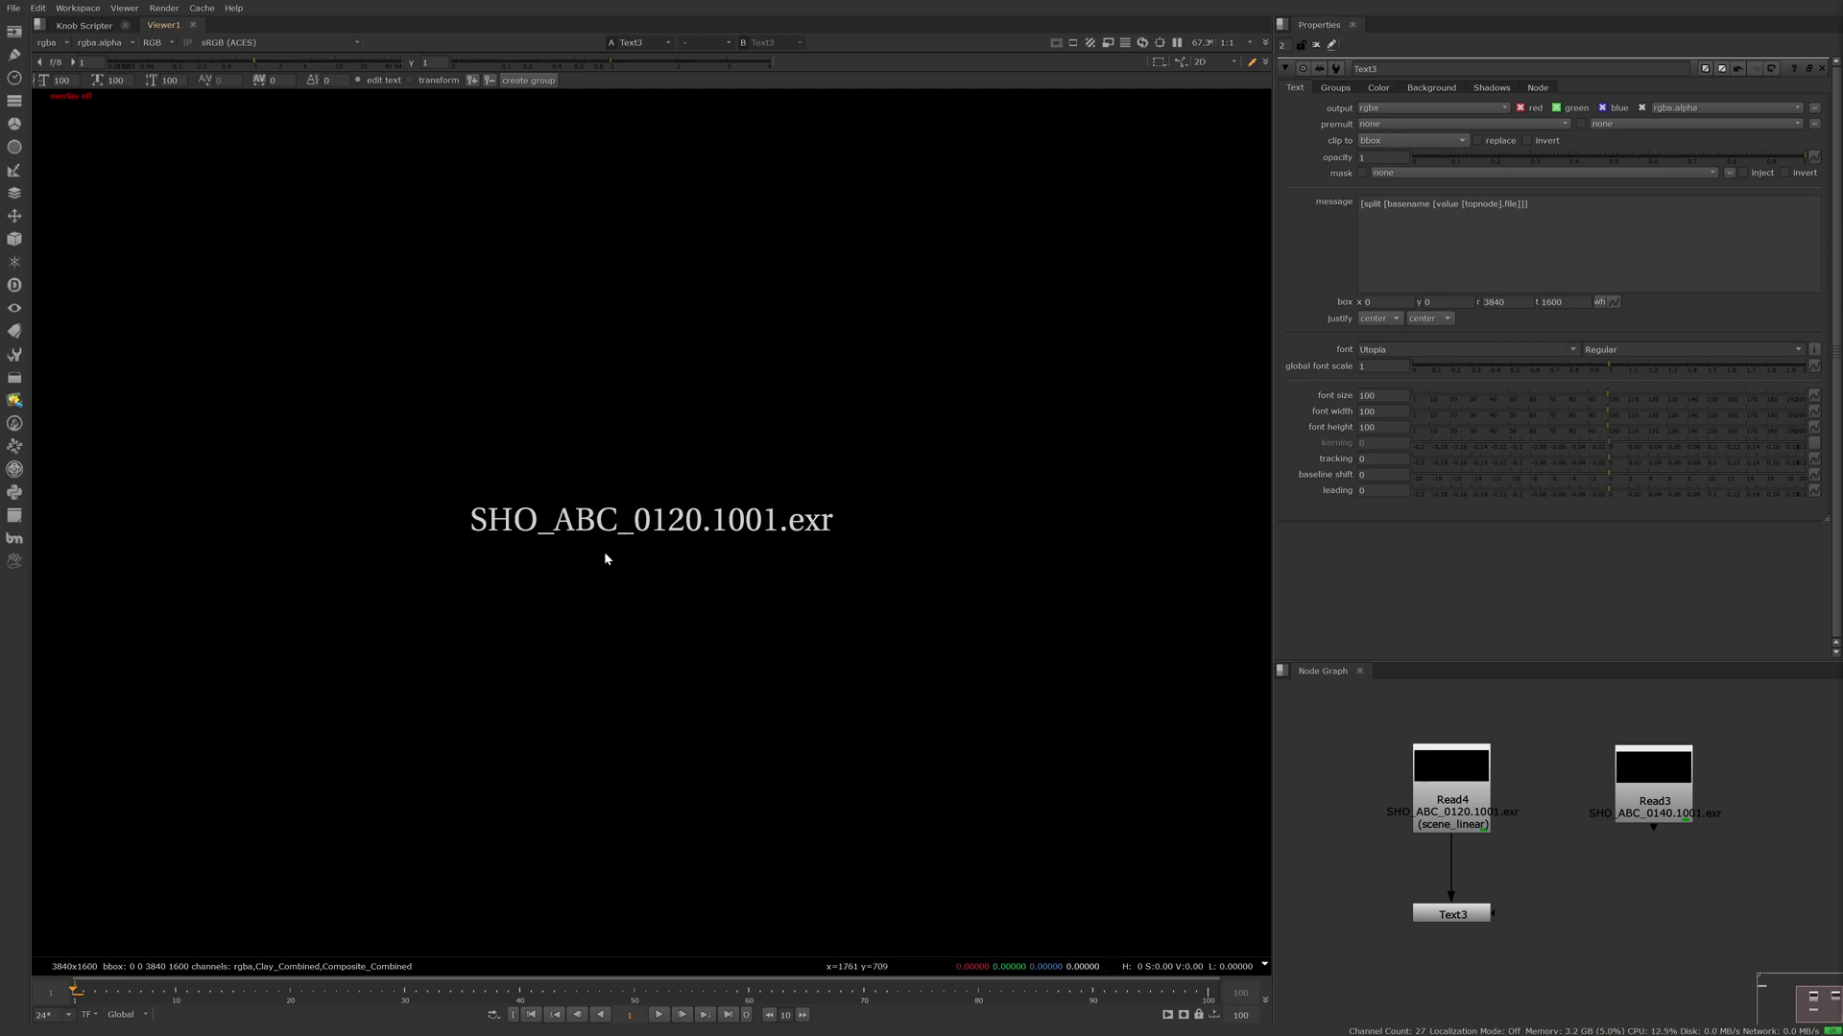
Step: Add _ as the split character at the end of the message expression
{"action": "left_click", "coordinate": [1664, 210]}
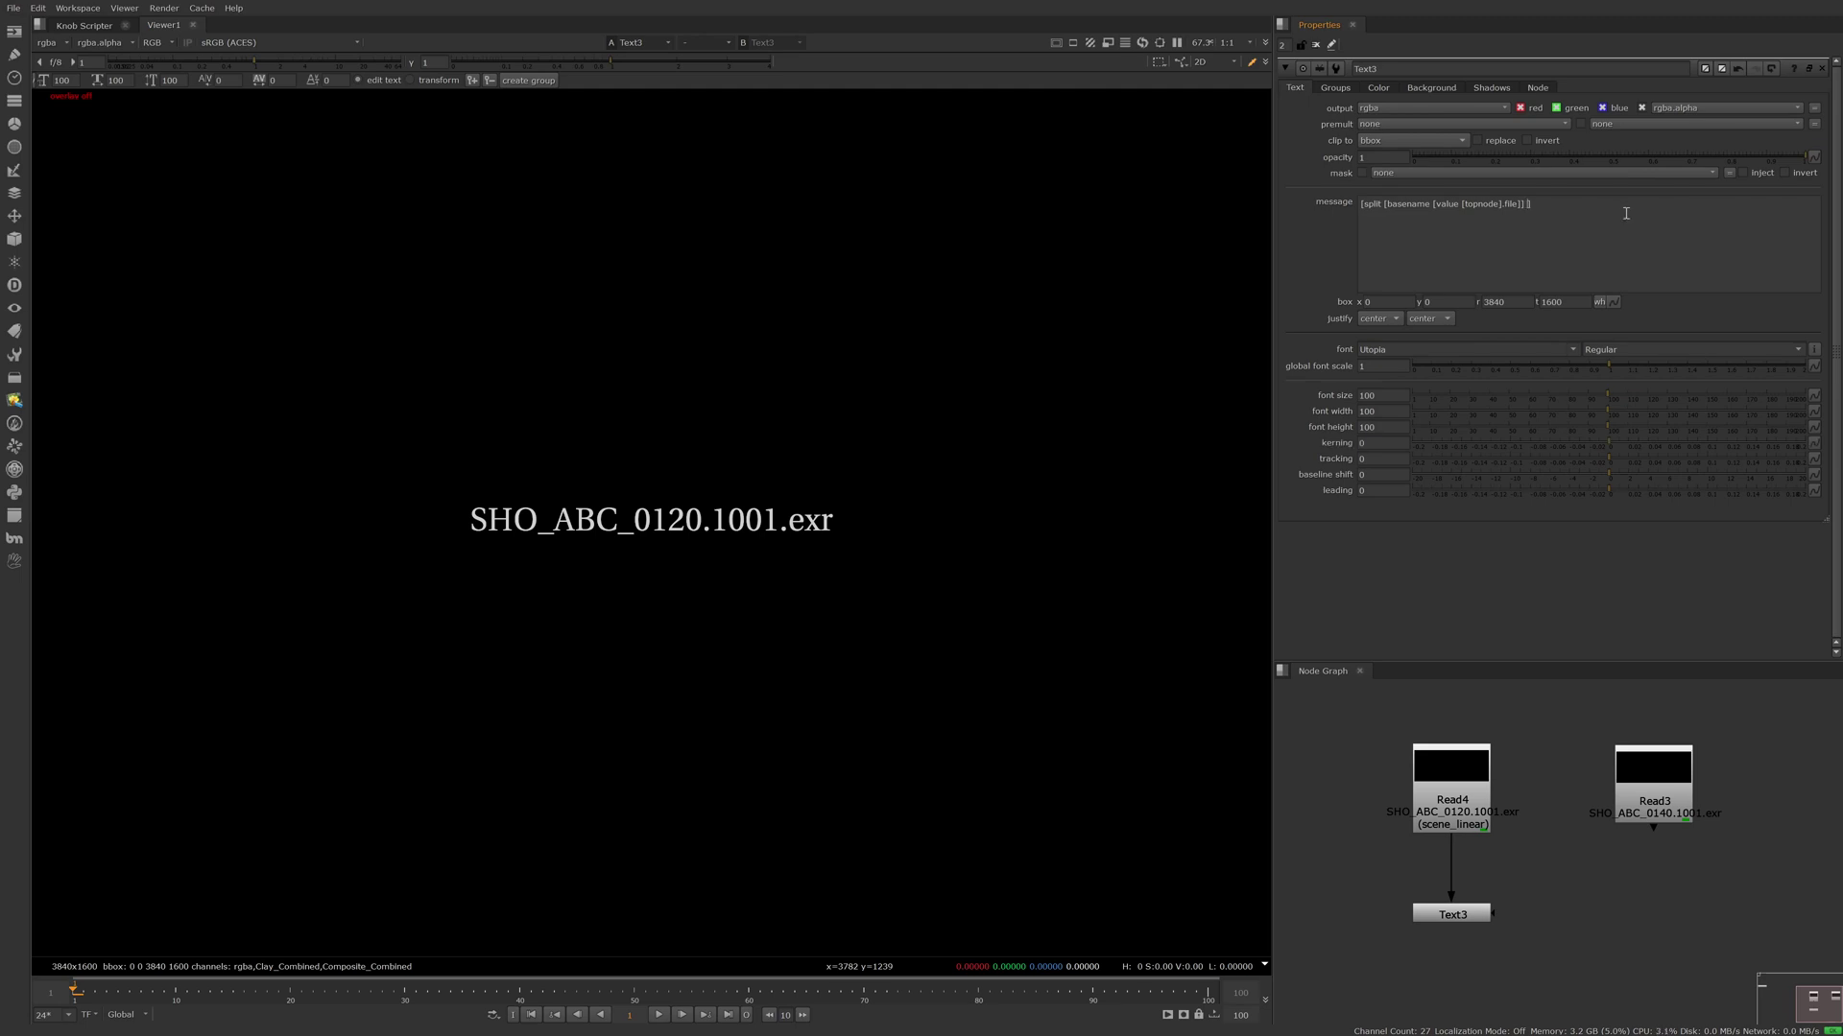
{"action": "type", "text": "_"}
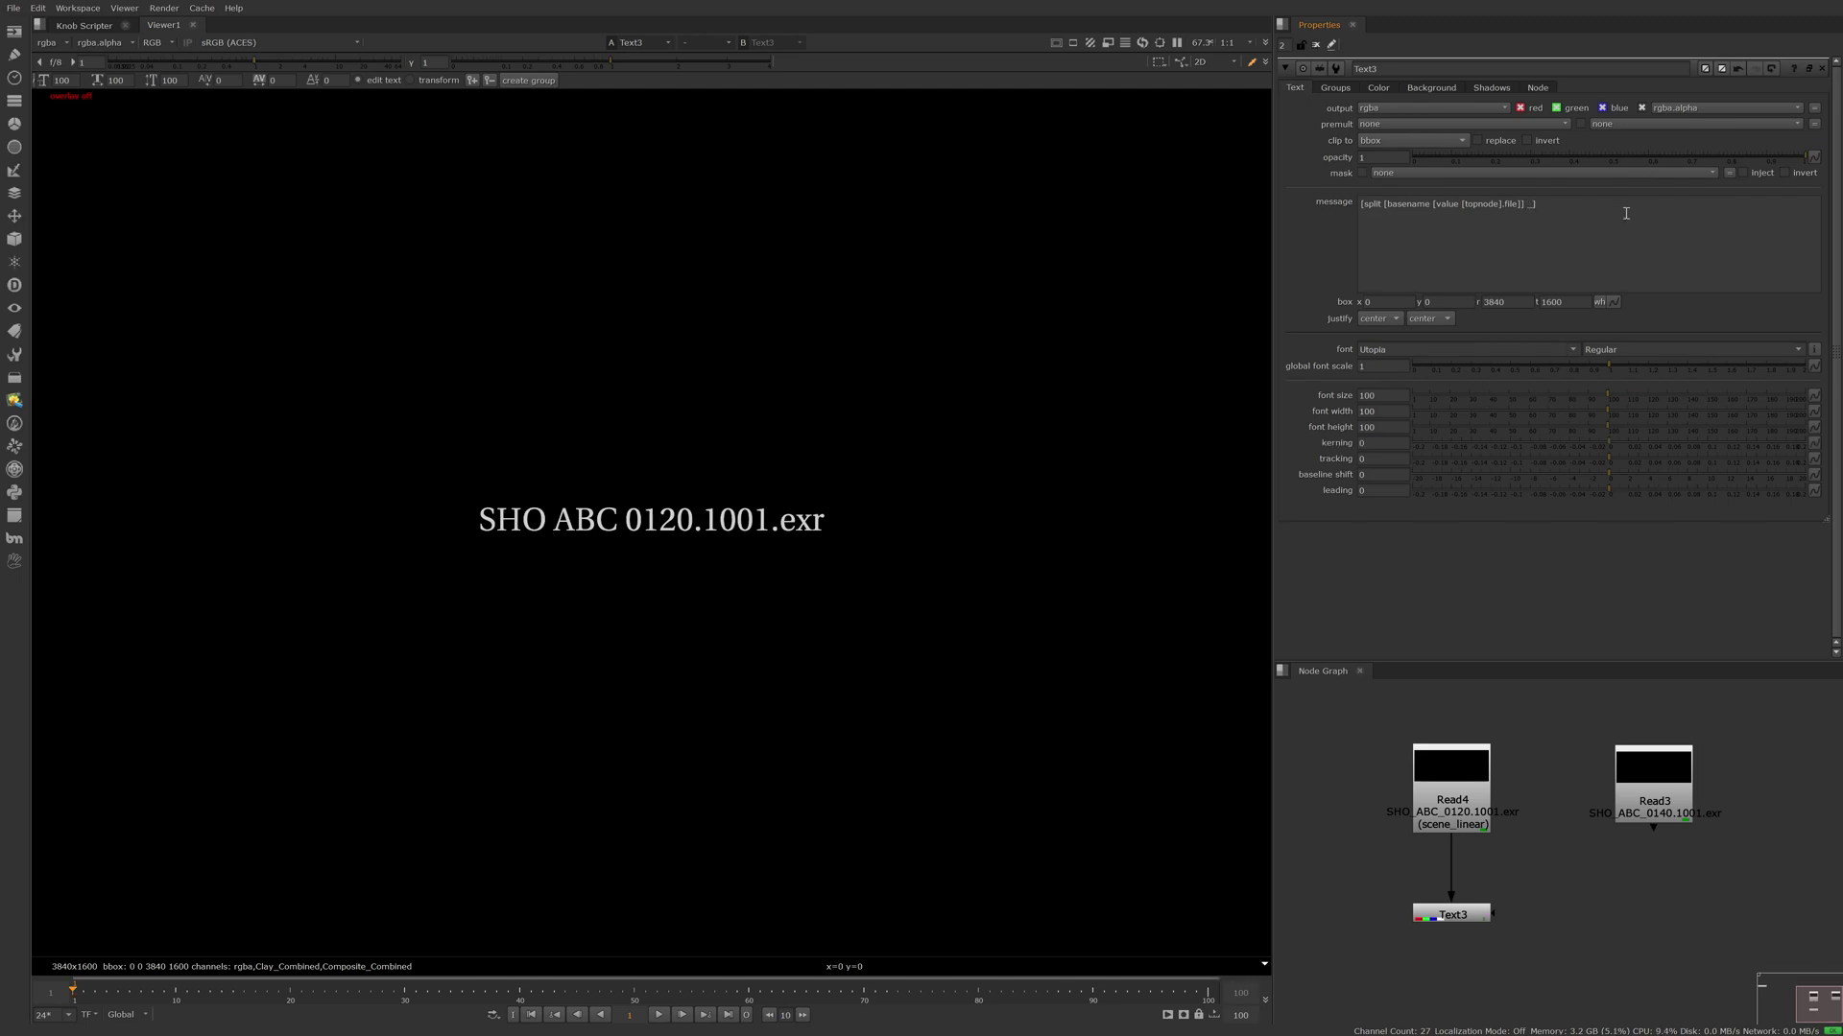
{"action": "key", "text": "BackSpace"}
{"action": "type", "text": "_"}
{"action": "key", "text": "BackSpace"}
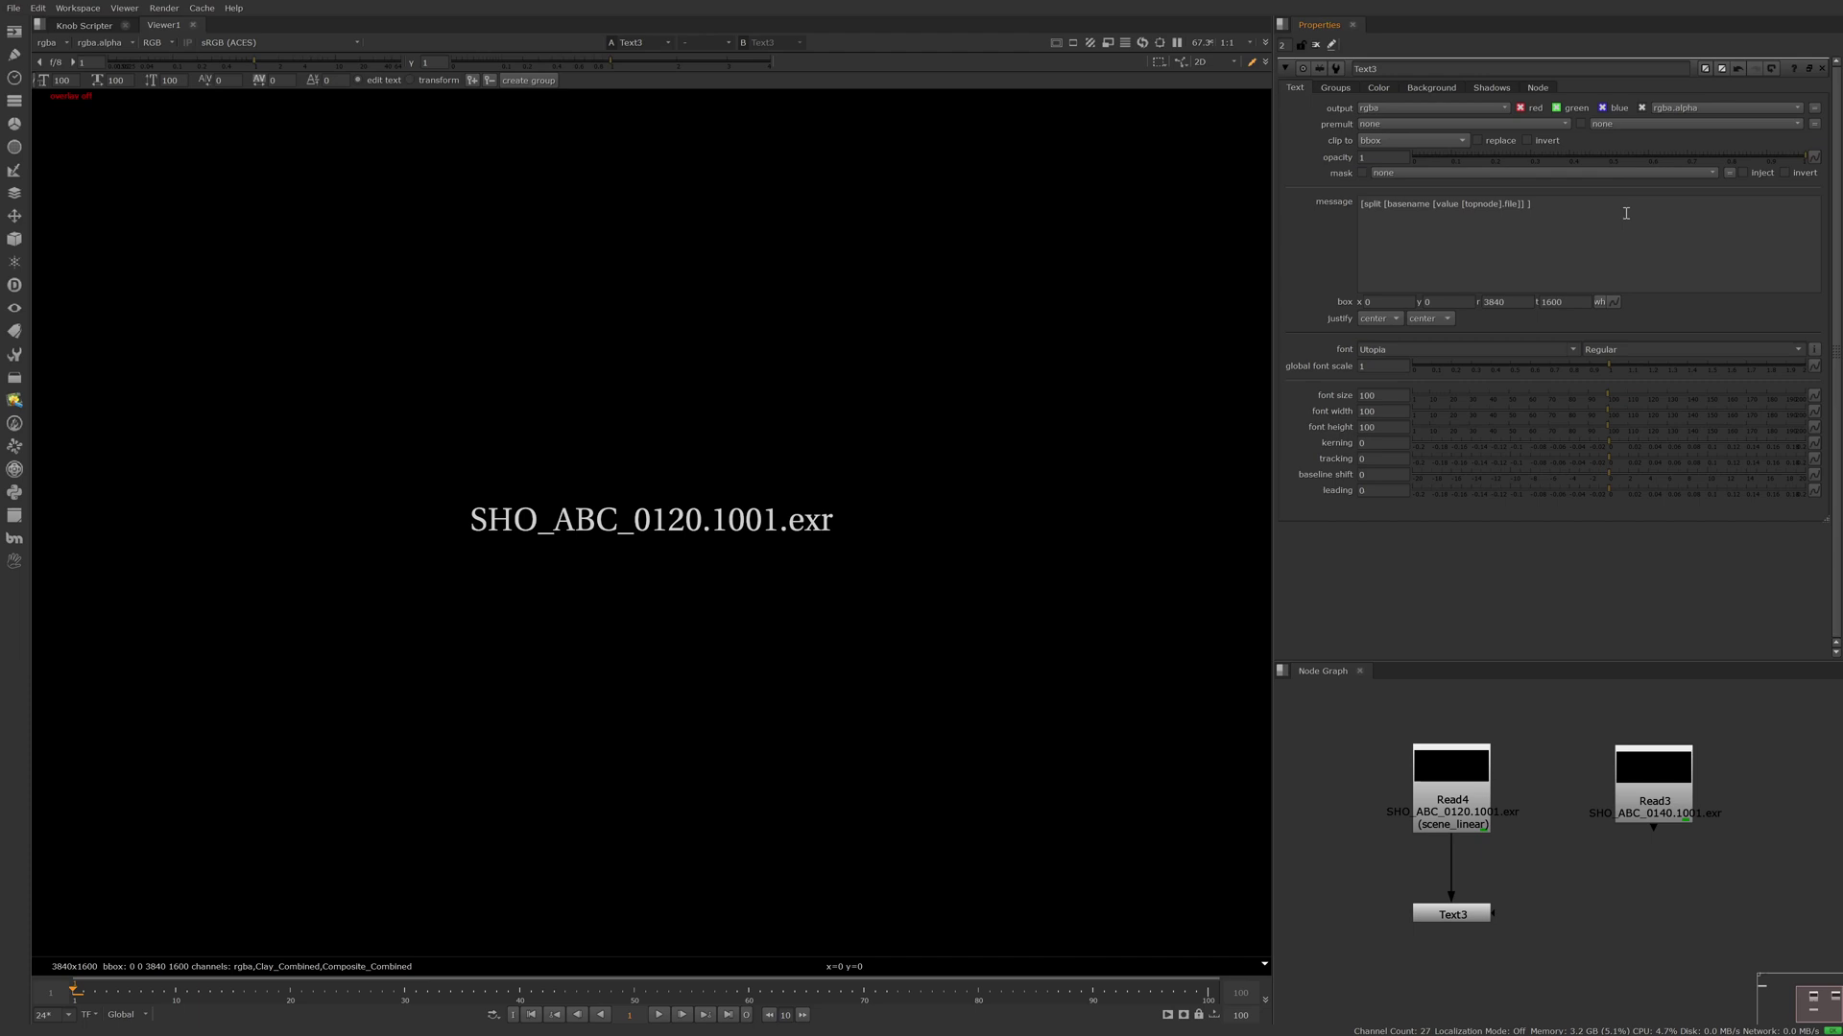
{"action": "type", "text": "_"}
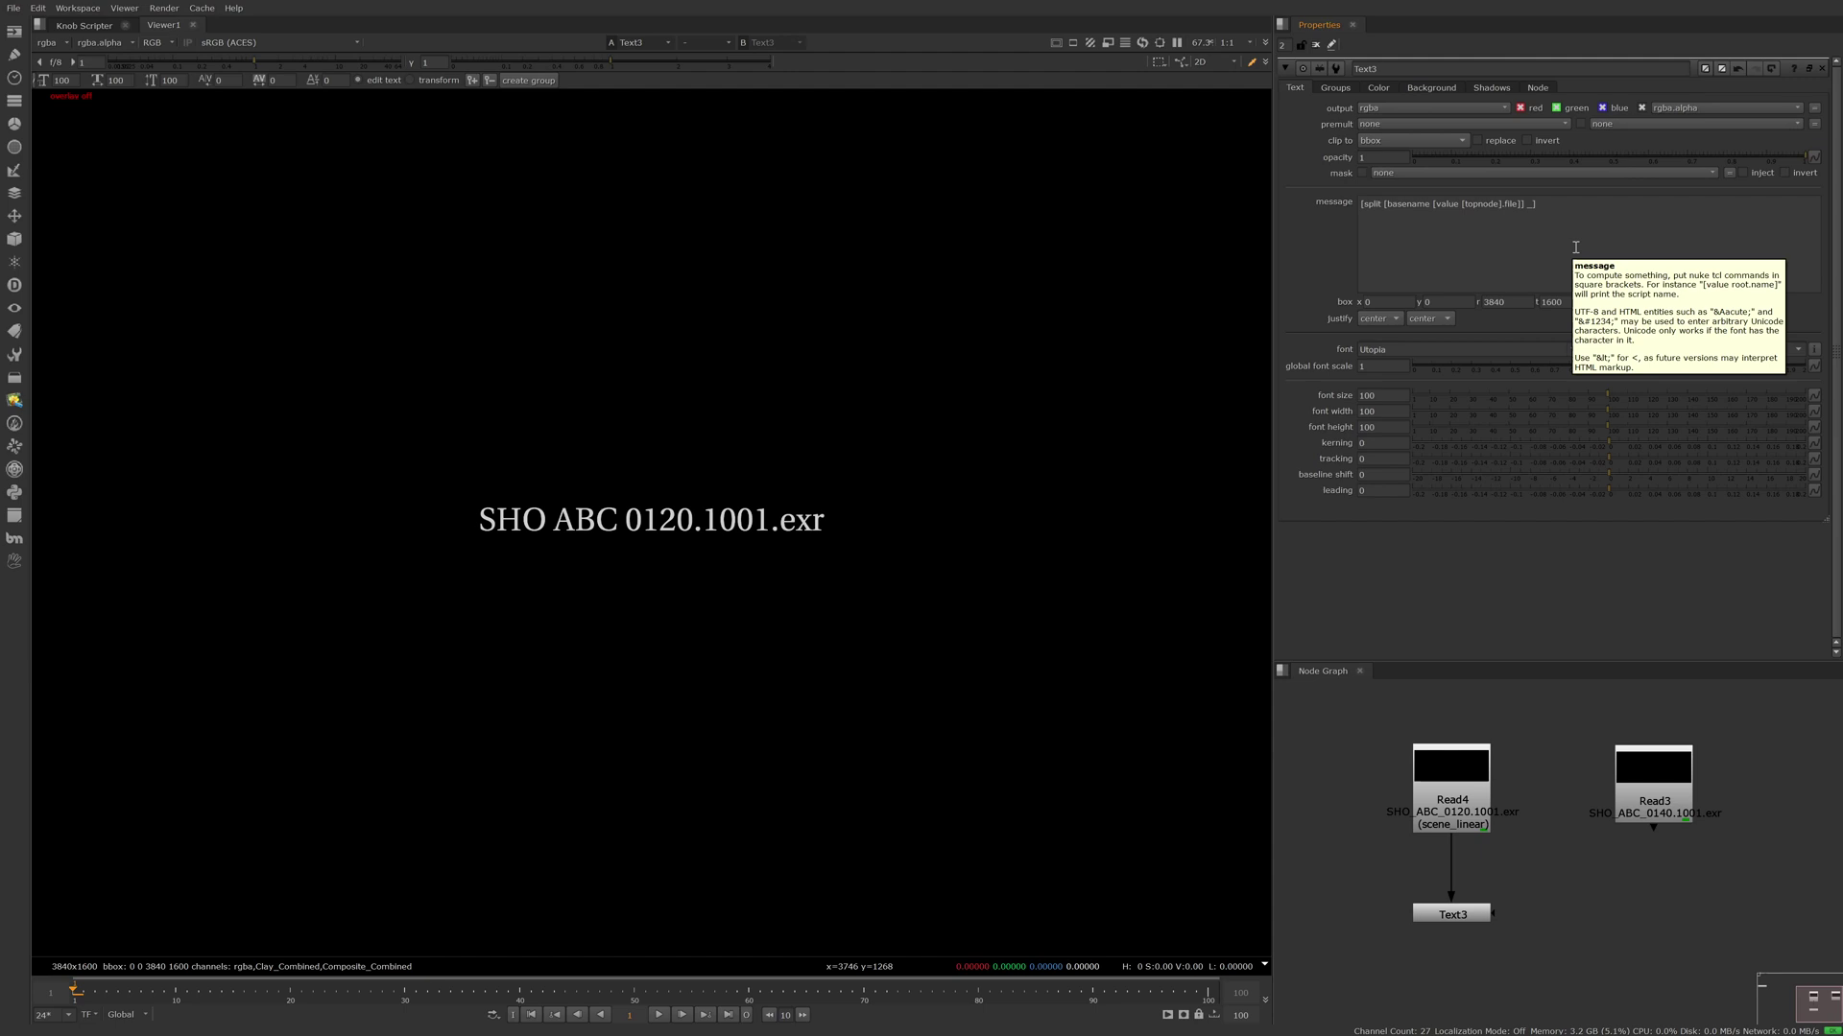
Step: Wrap the split expression in [lindex ...] so the viewer reads SHO ABC 0120.1001.exr
{"action": "type", "text": "["}
{"action": "type", "text": "lindexc"}
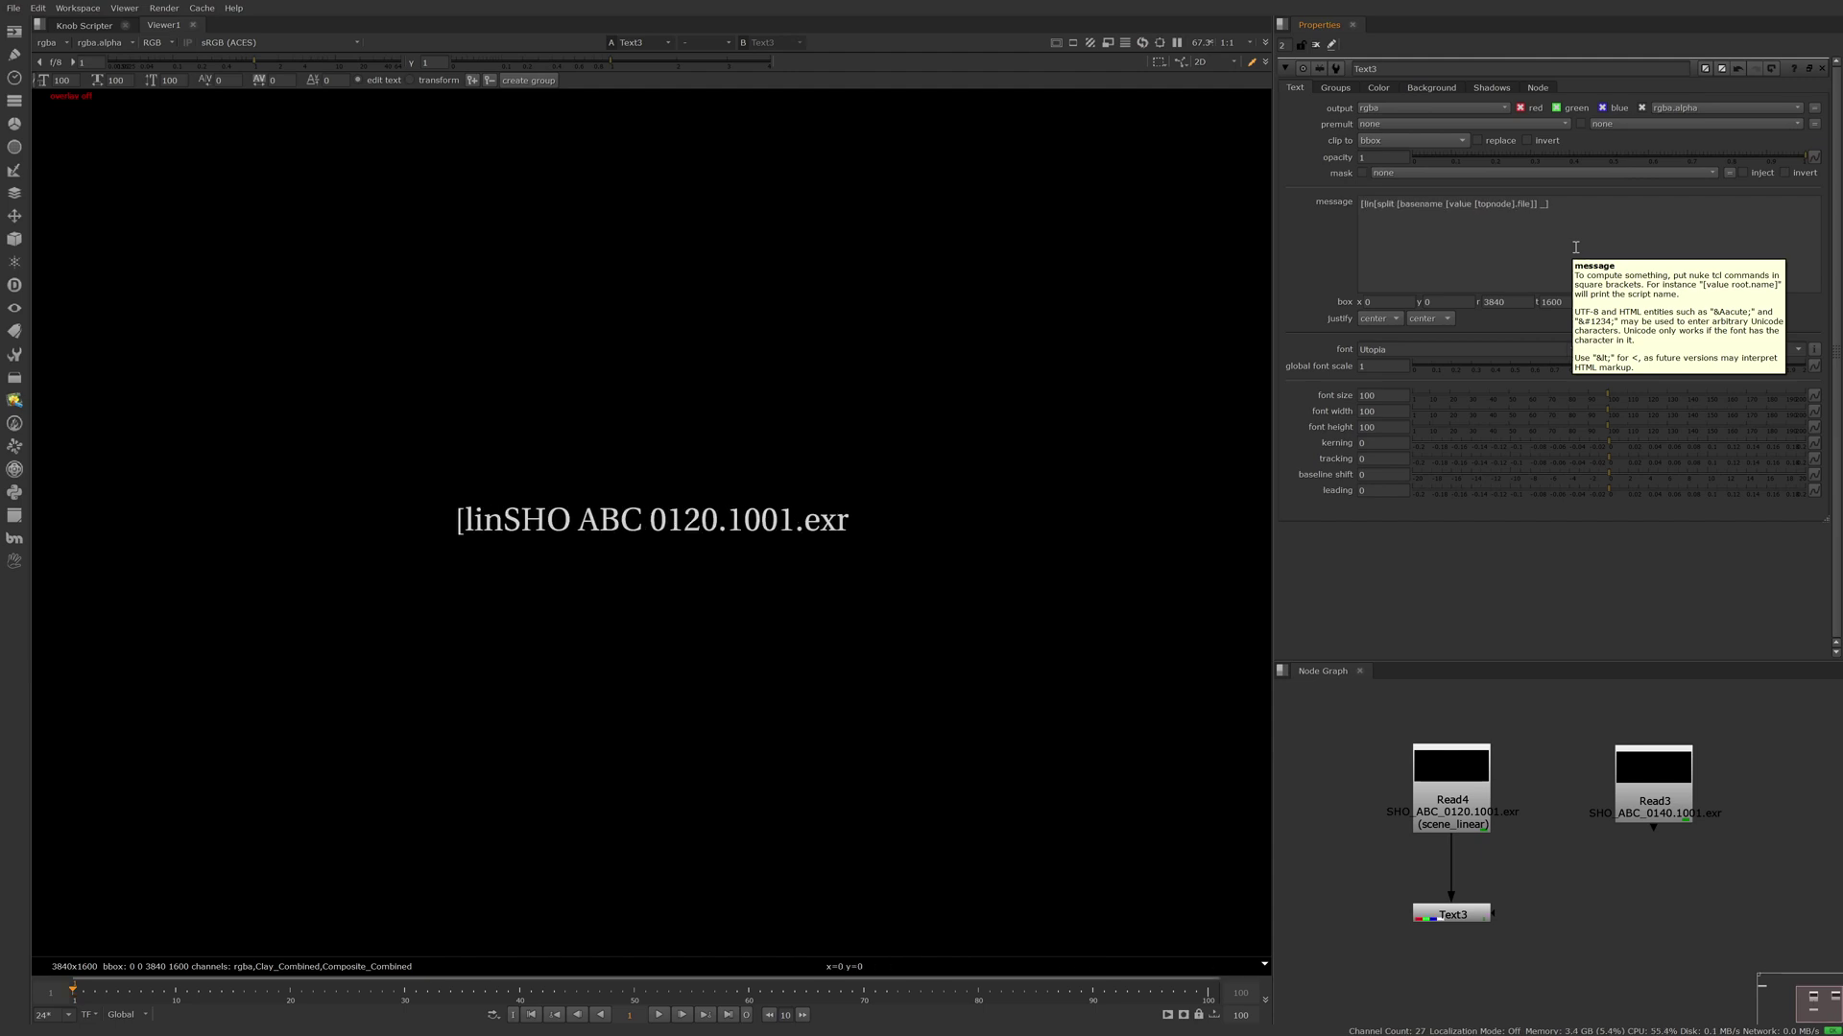
{"action": "key", "text": "BackSpace"}
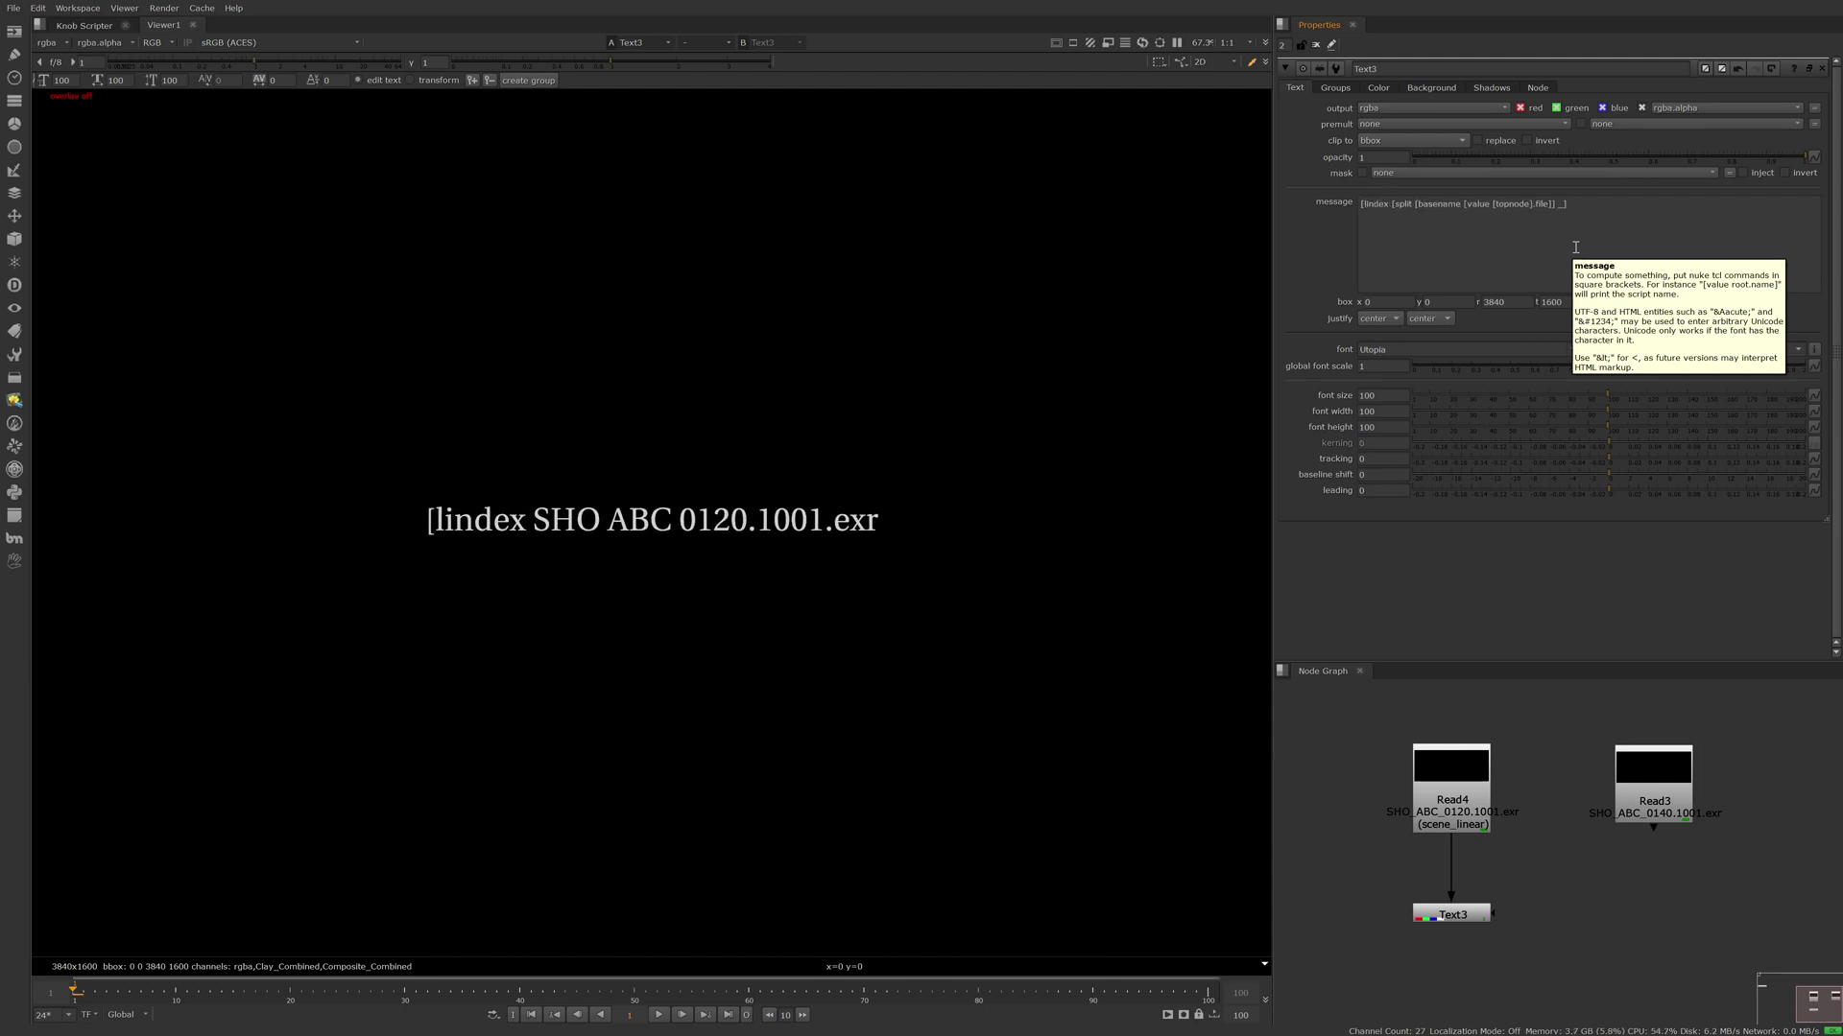
{"action": "key", "text": "End"}
{"action": "type", "text": "]"}
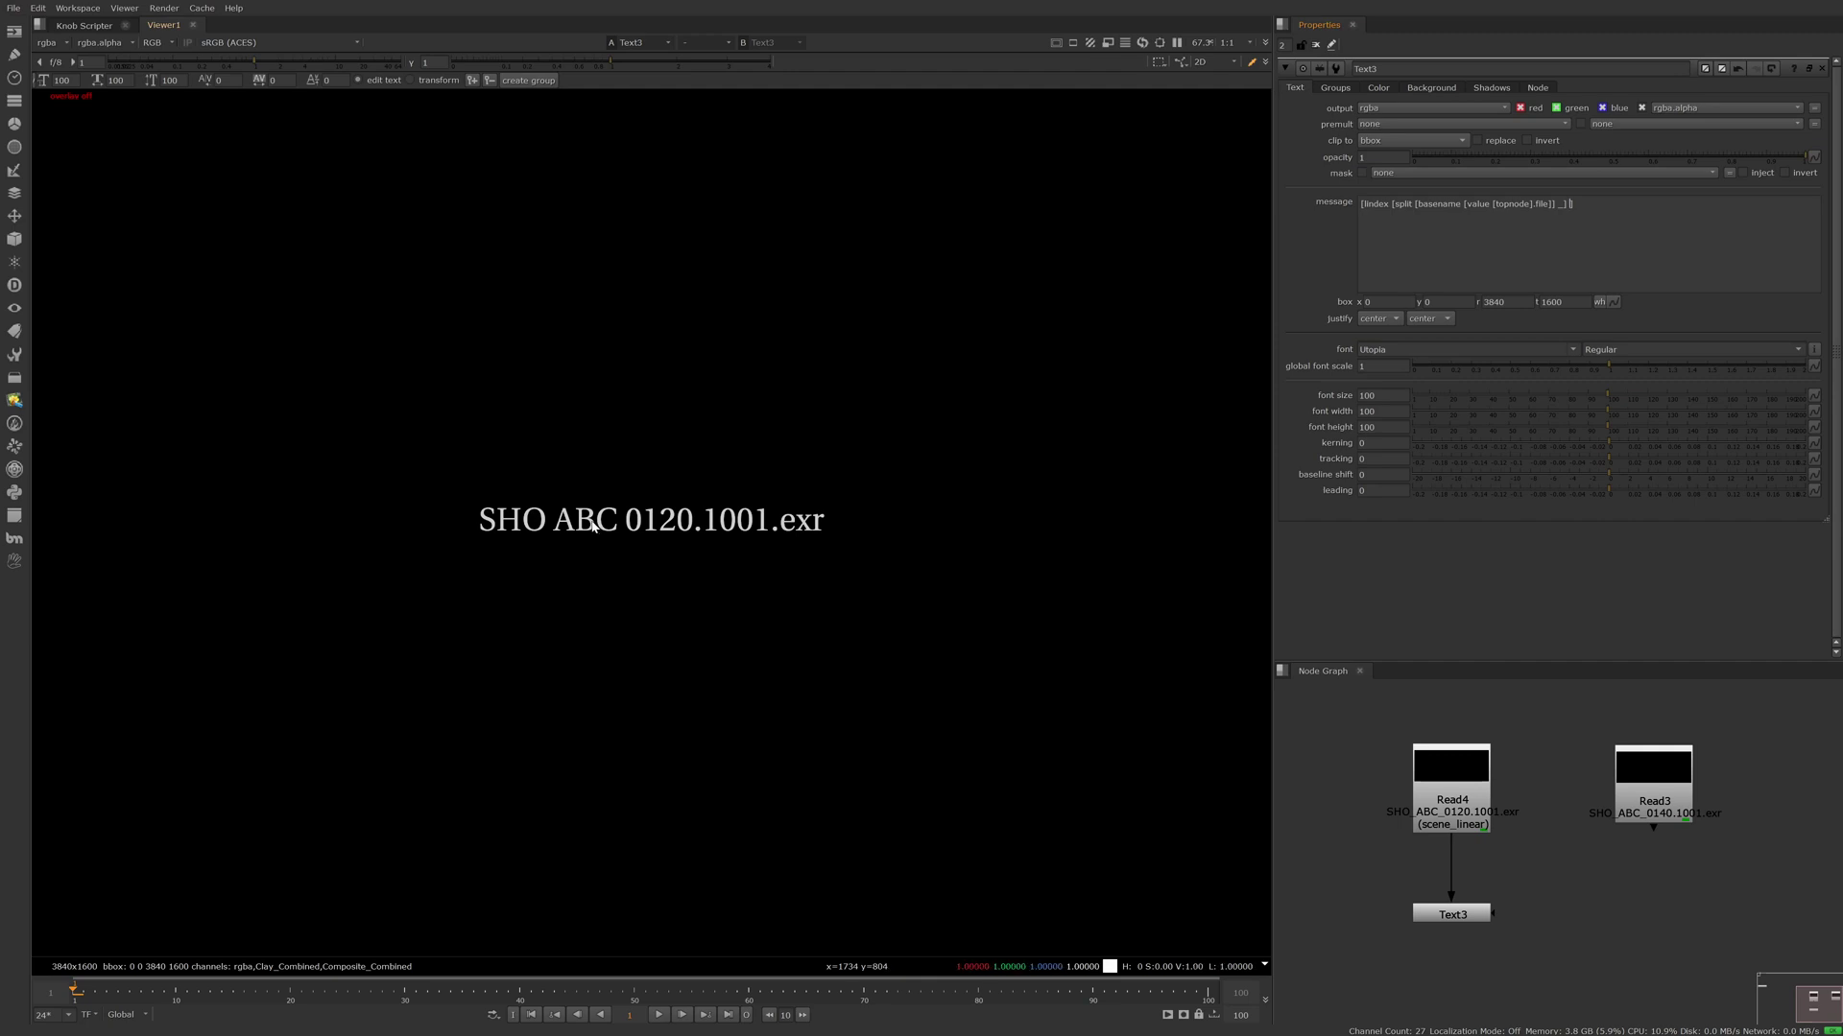
Step: Give lindex index 2 and add . to the split characters to show 0120
{"action": "type", "text": "2"}
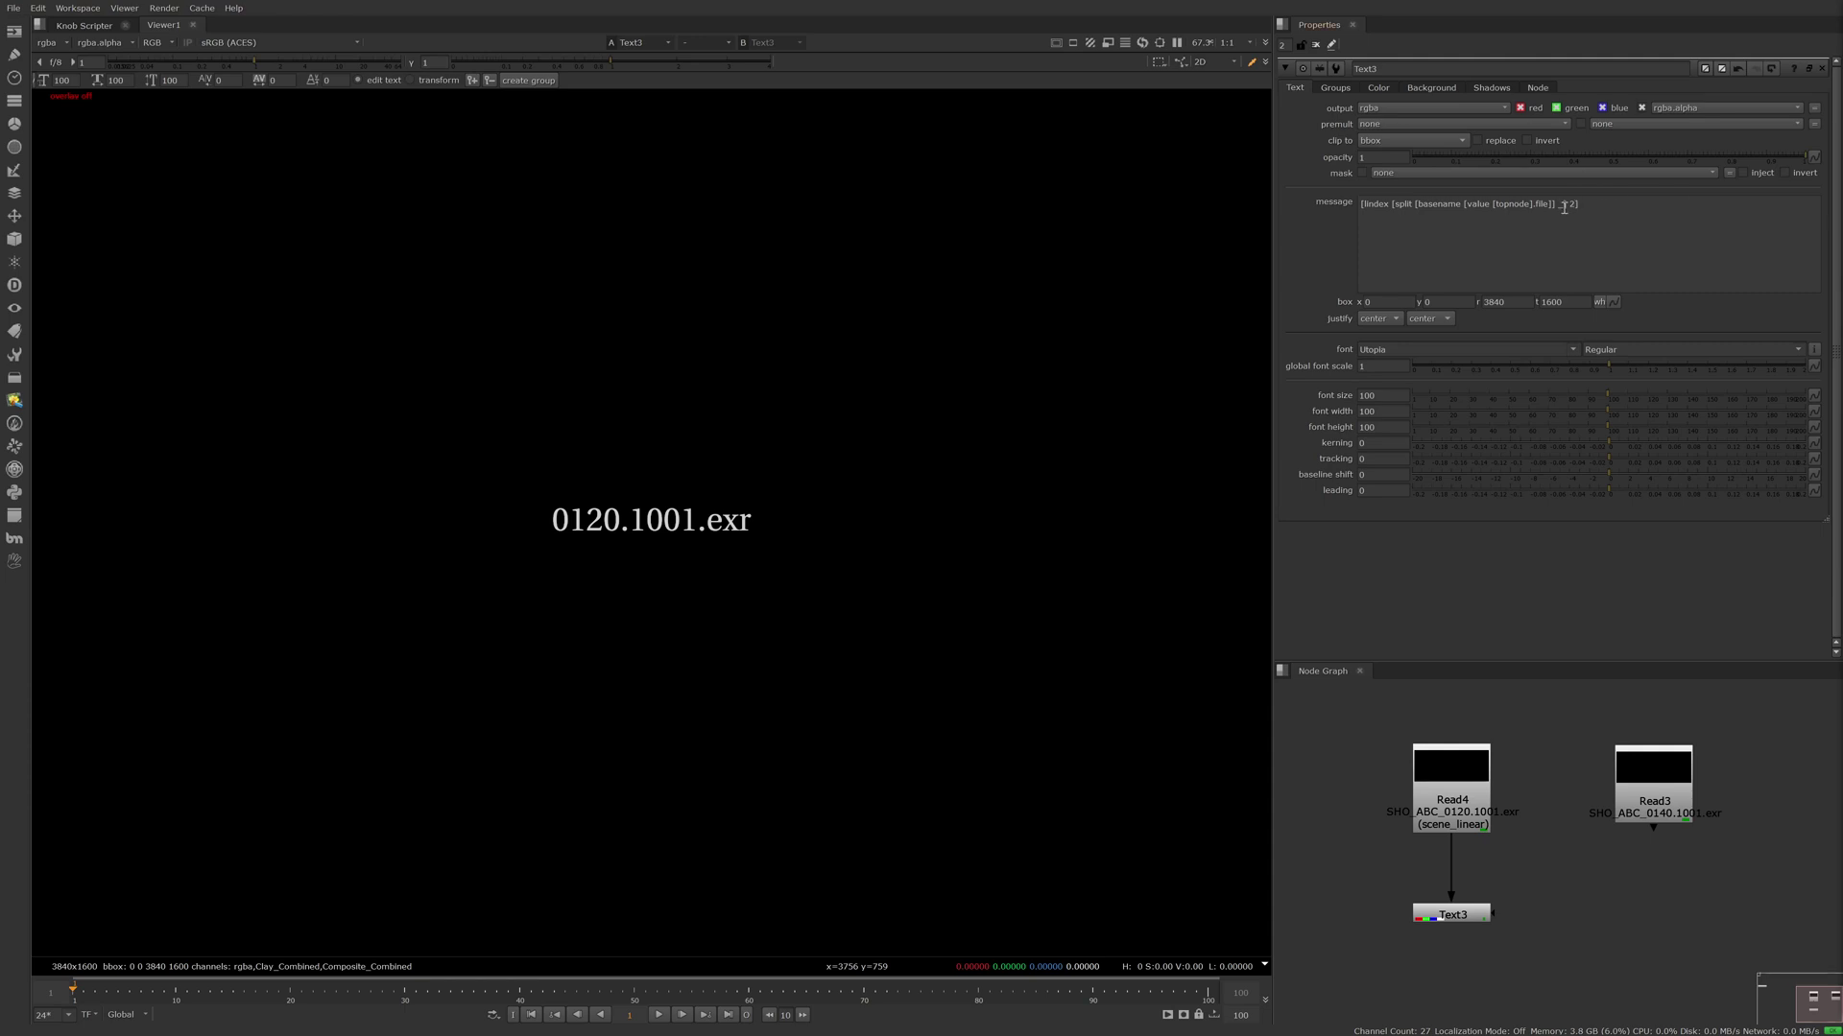
{"action": "type", "text": "."}
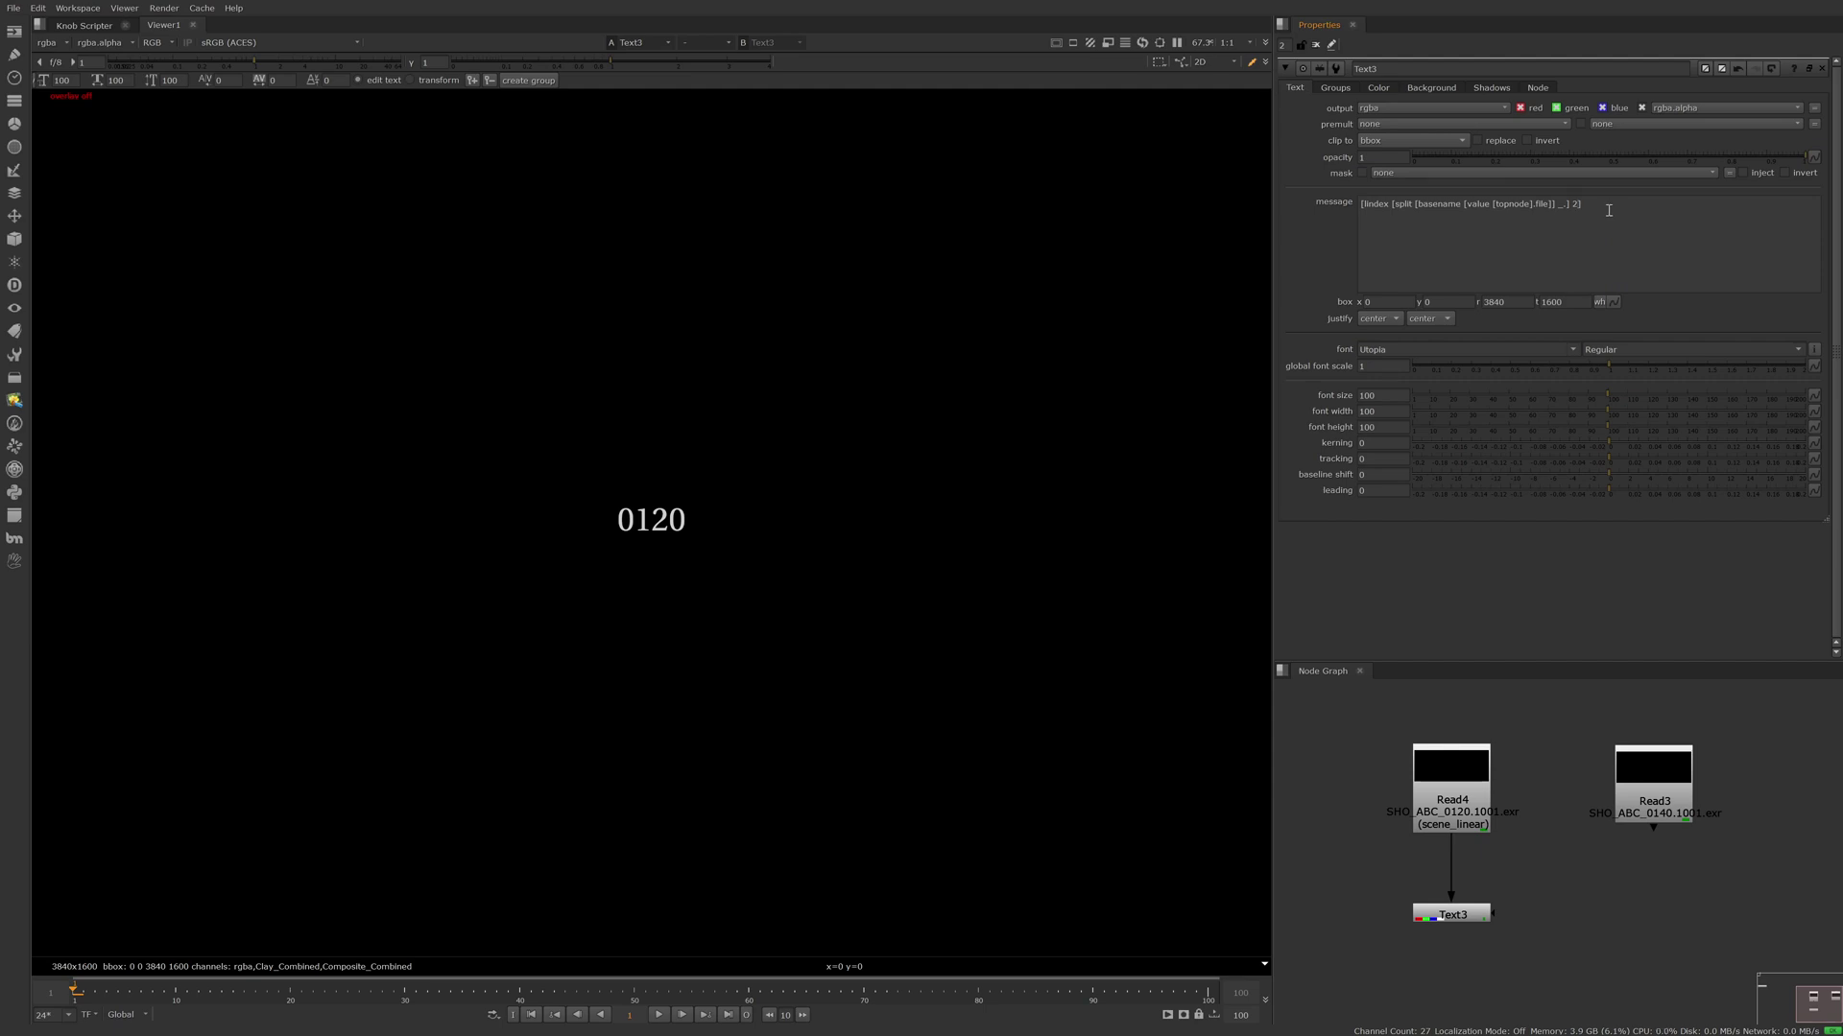
{"action": "key", "text": "BackSpace"}
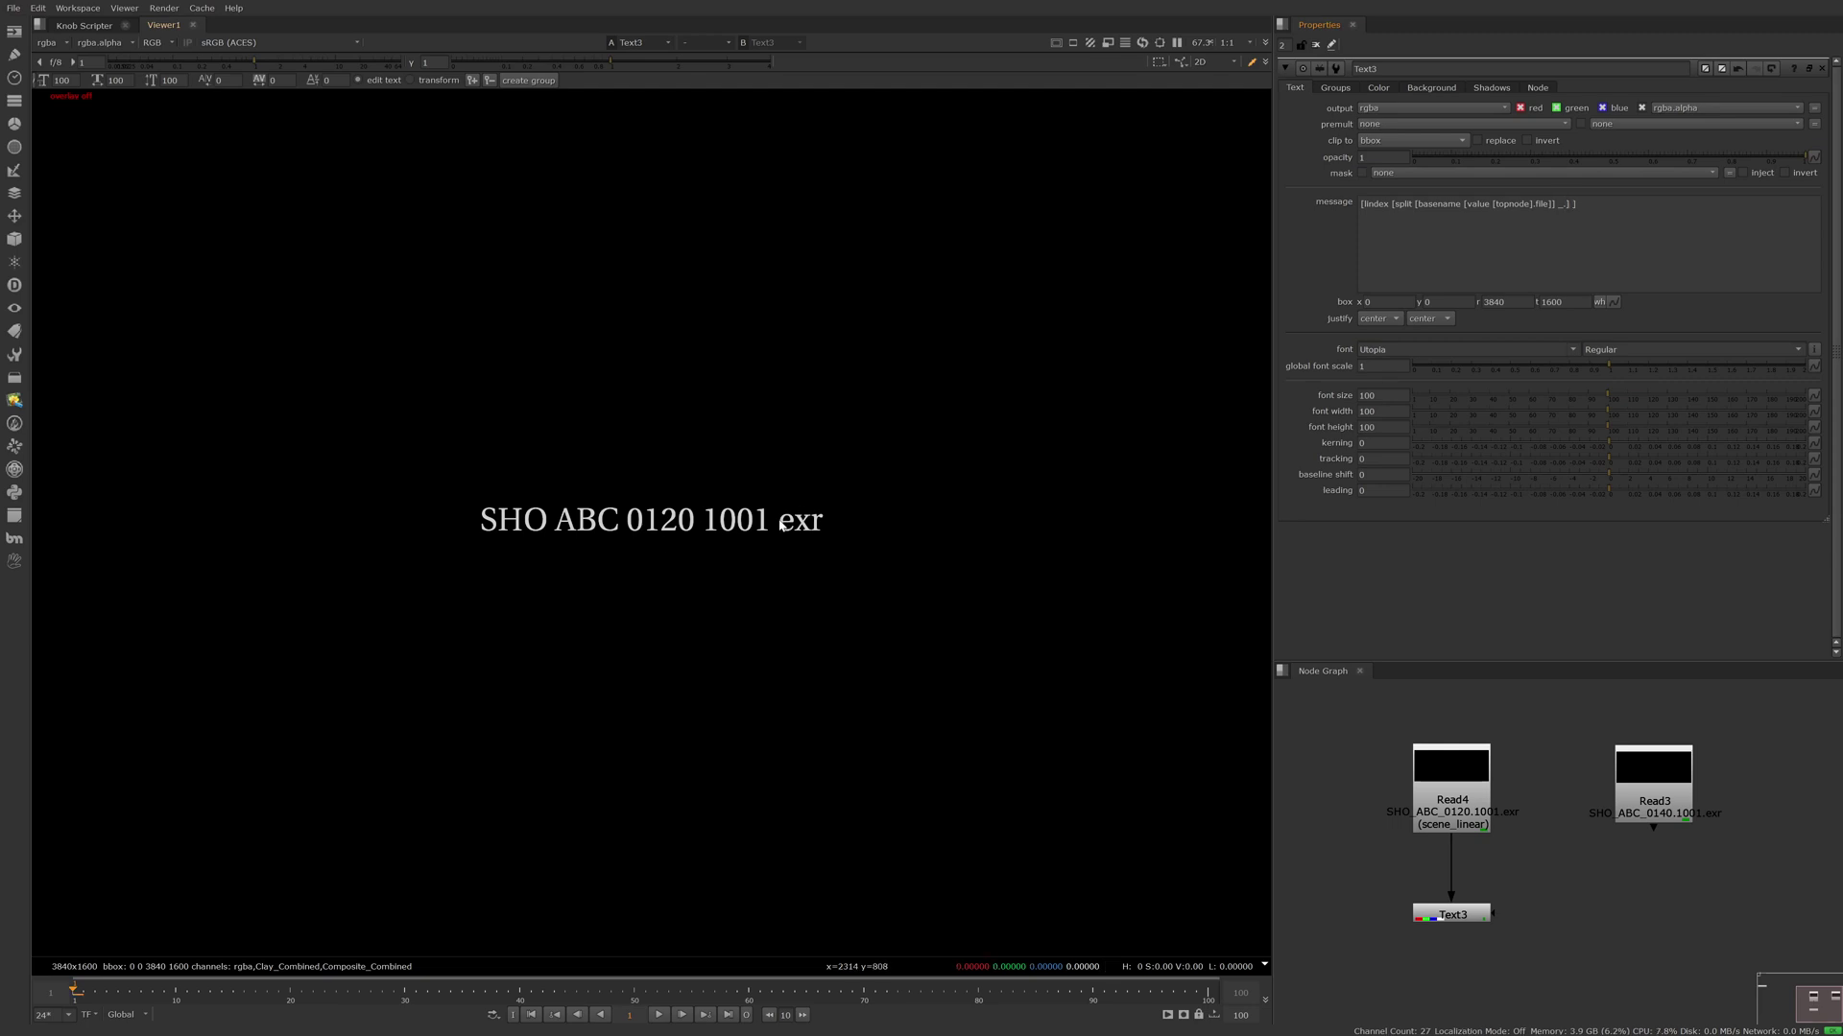
{"action": "key", "text": "BackSpace"}
{"action": "type", "text": "."}
{"action": "type", "text": "3"}
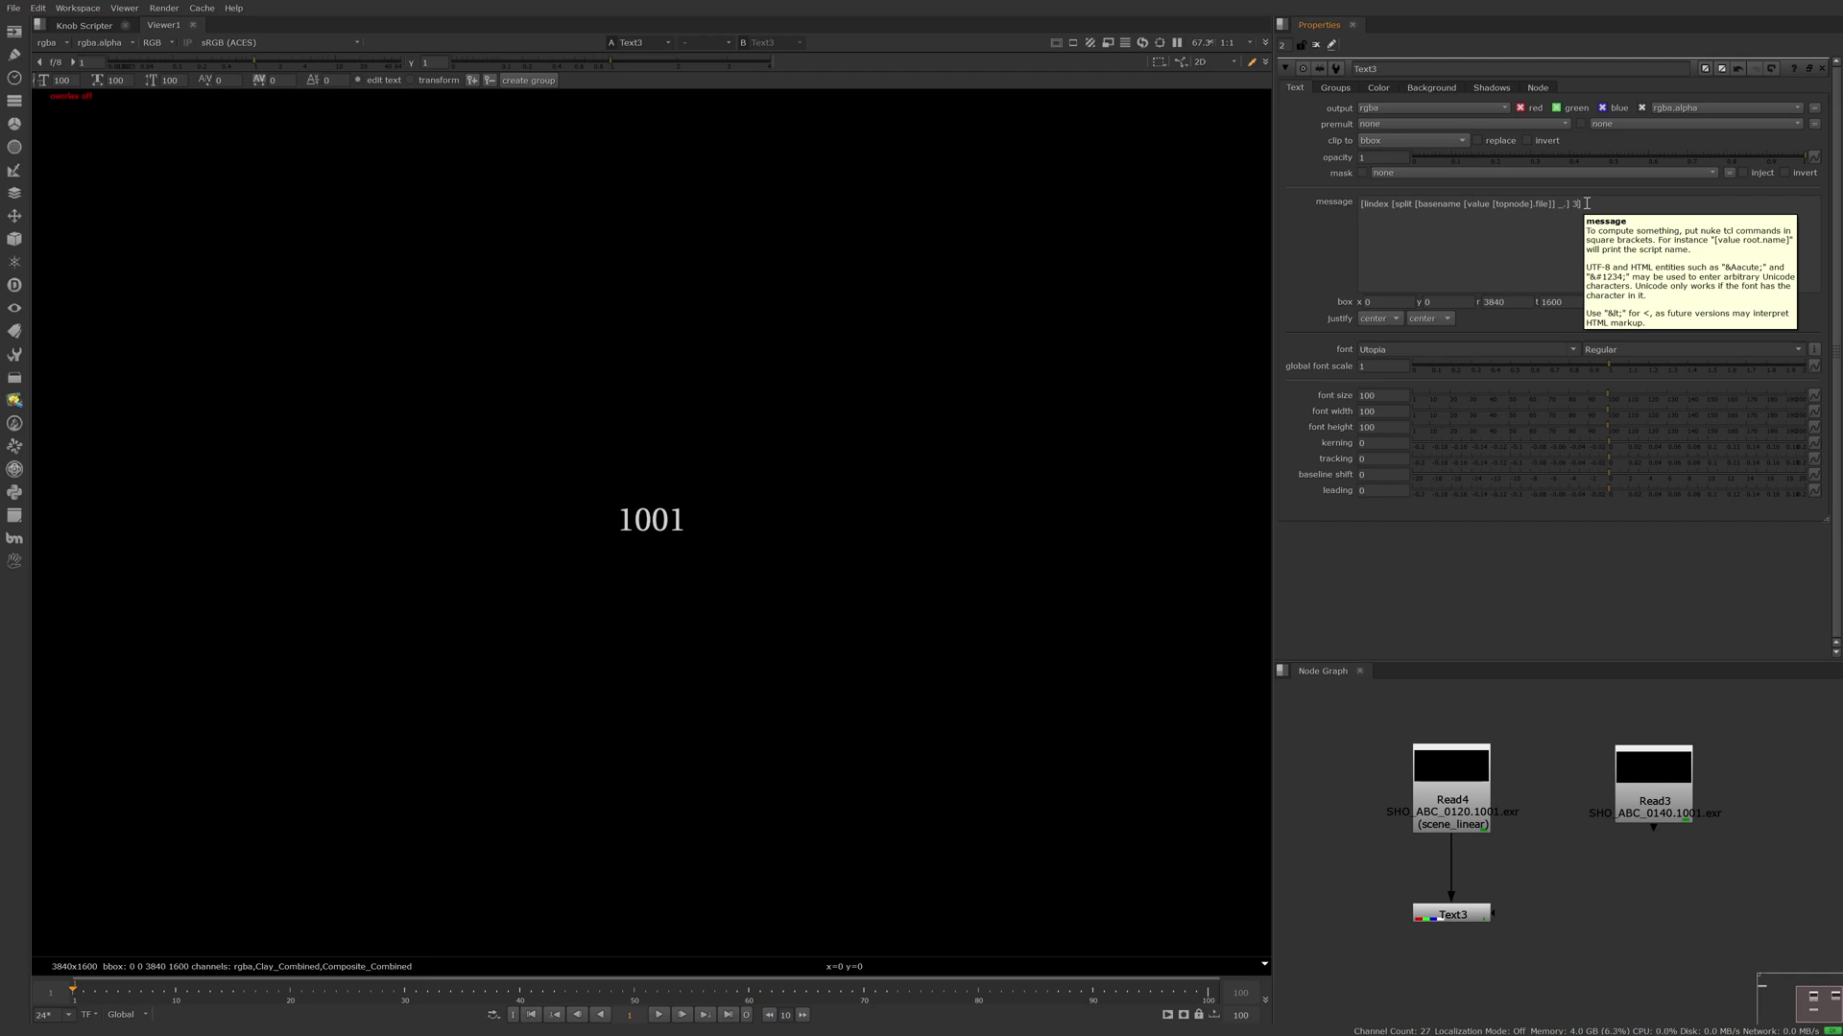
{"action": "key", "text": "BackSpace"}
{"action": "type", "text": "4"}
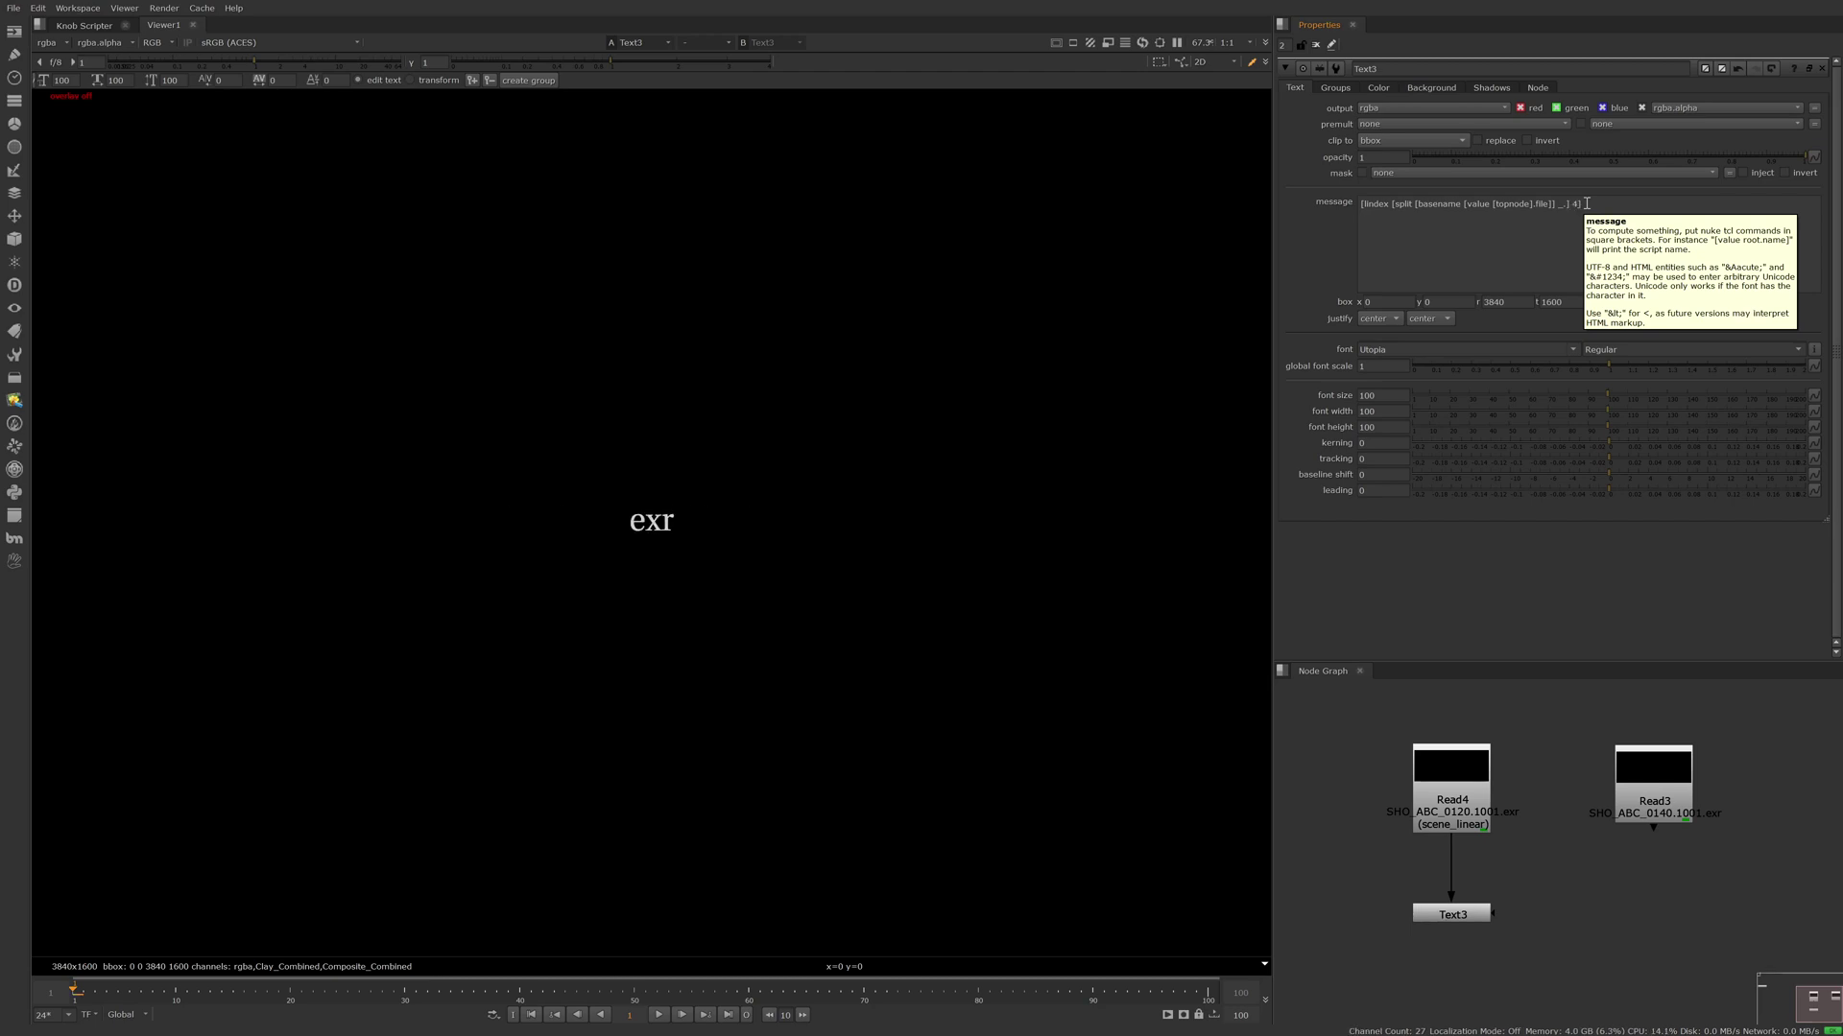
{"action": "key", "text": "BackSpace"}
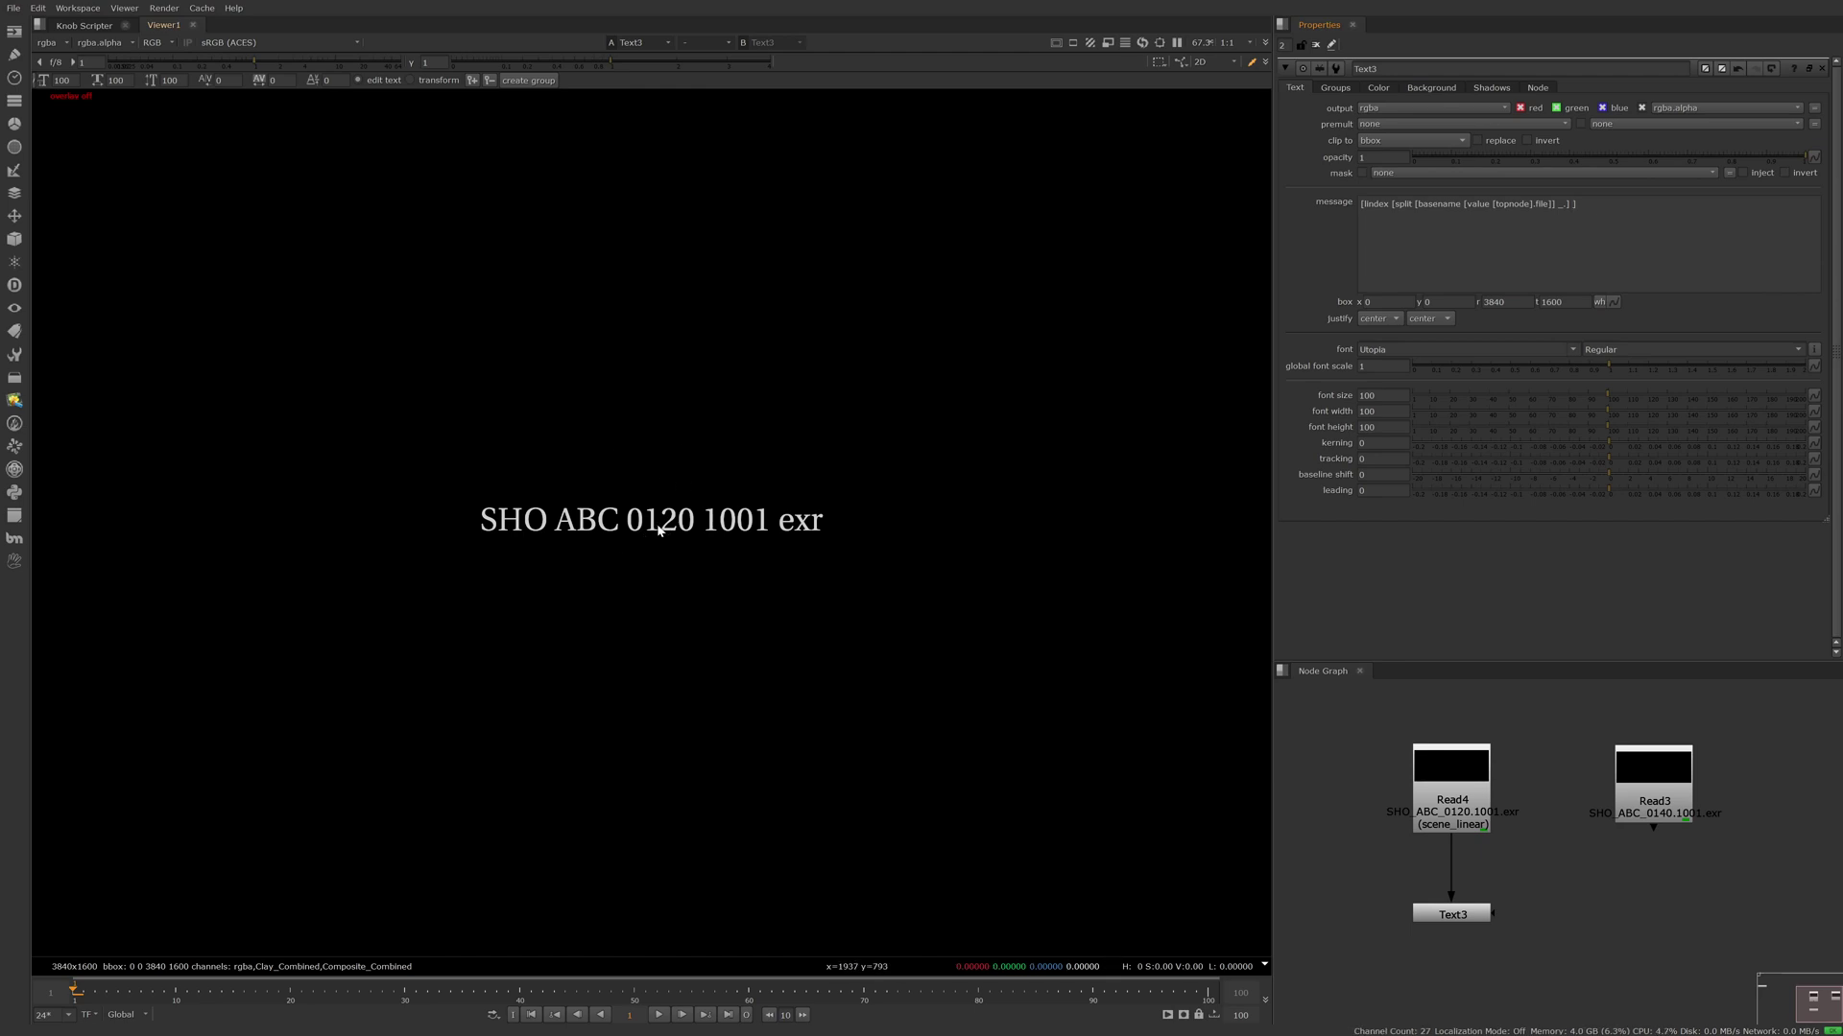
{"action": "type", "text": "2"}
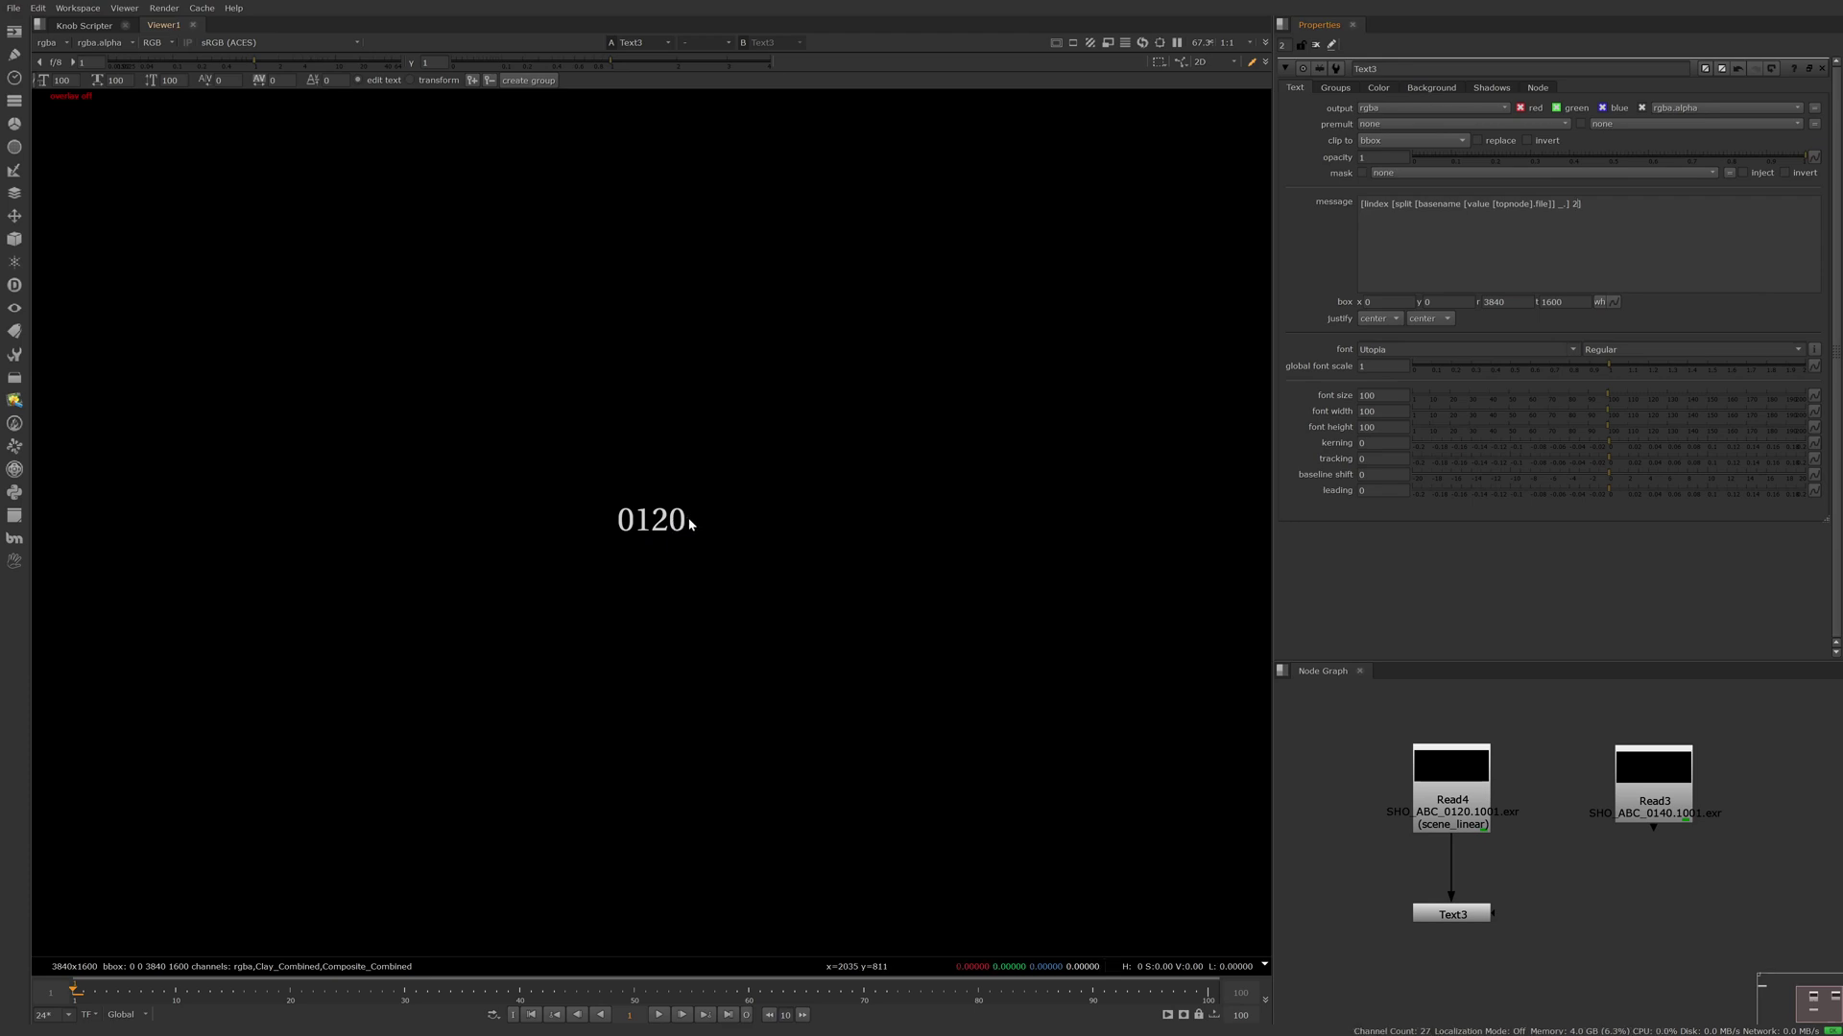
{"action": "triple_click", "coordinate": [1647, 255]}
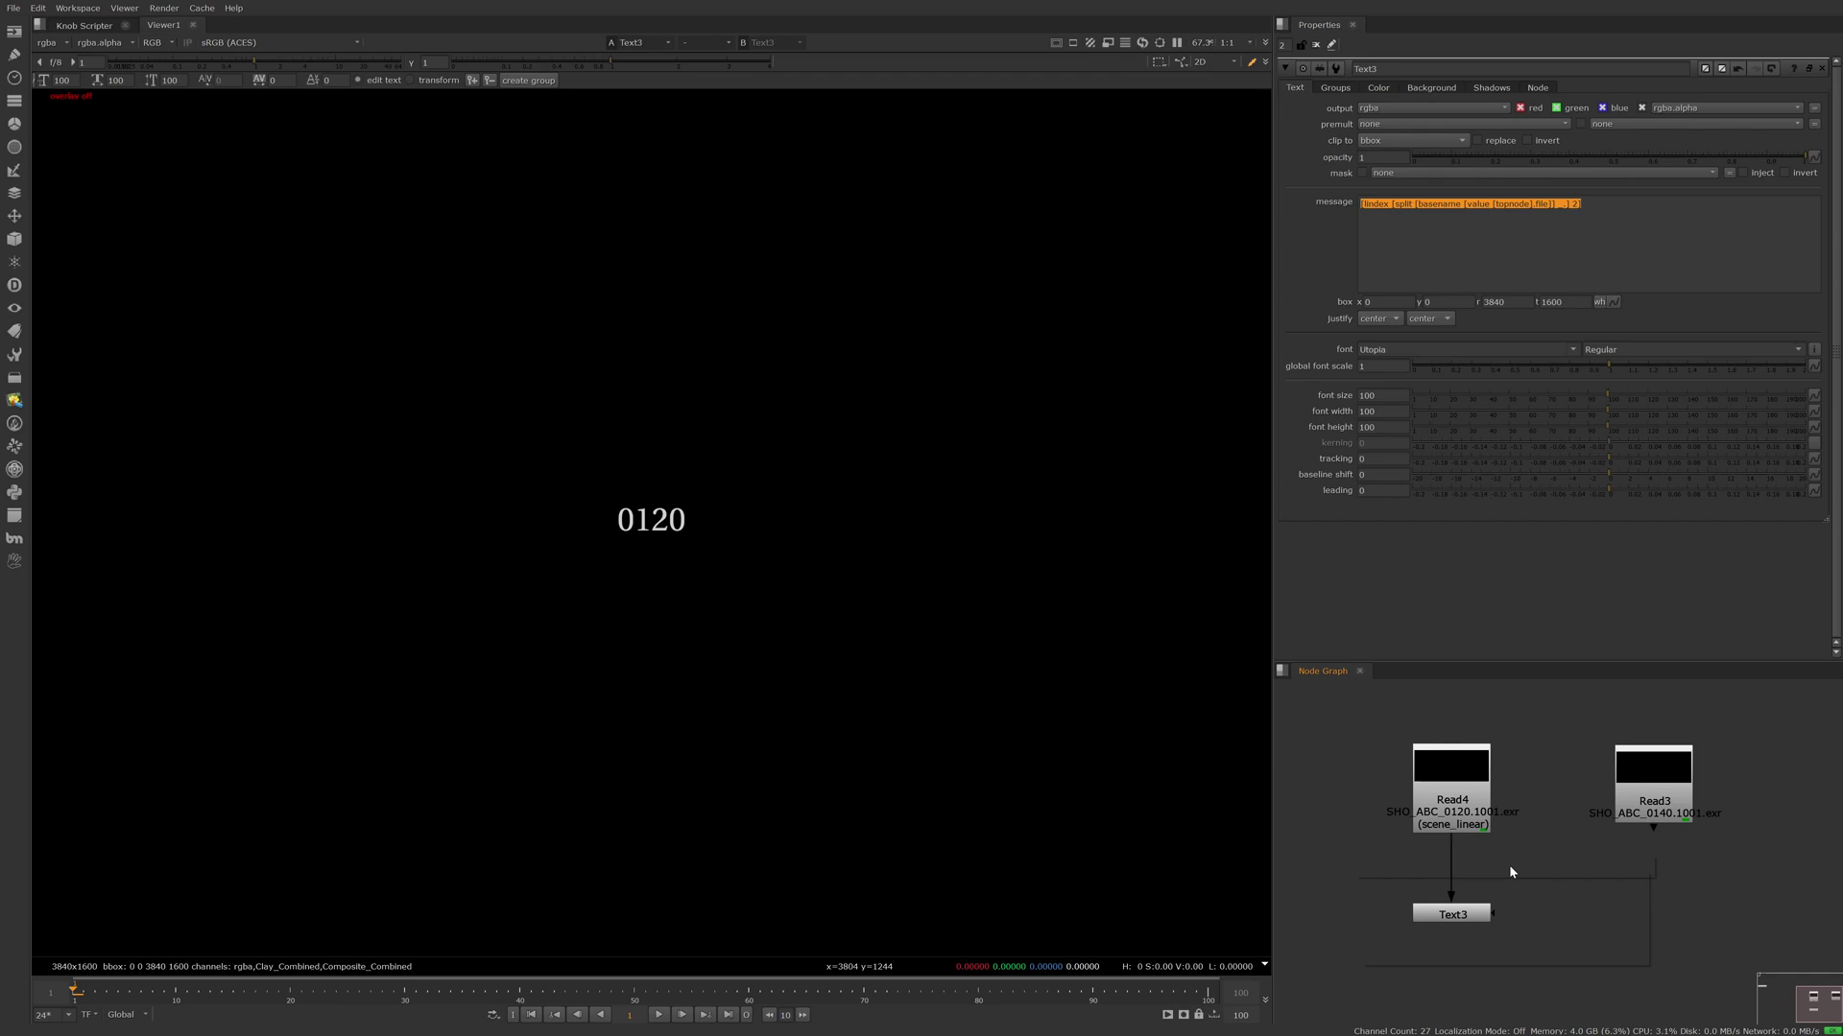
Step: Create a bm_CameraShake node under Read4, place it beside Text3 and view its Jitter settings
{"action": "key", "text": "Tab"}
{"action": "type", "text": "bmca"}
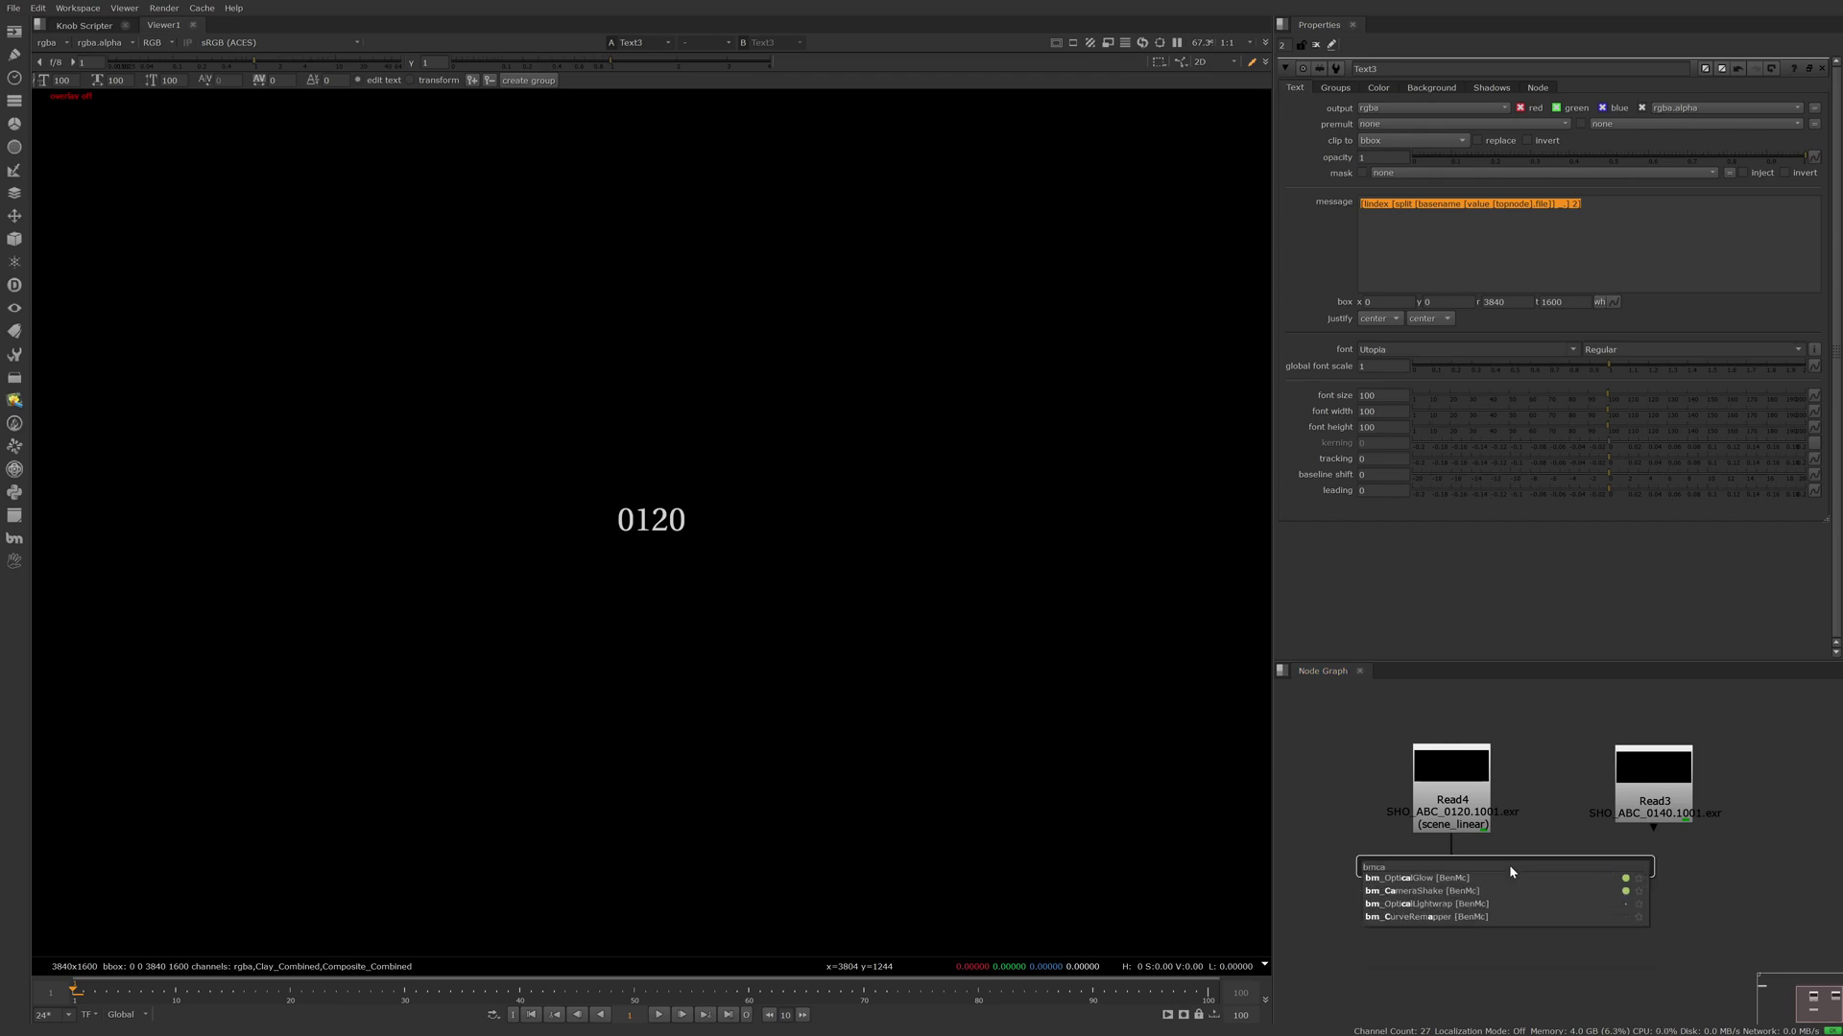
{"action": "type", "text": "m"}
{"action": "key", "text": "Return"}
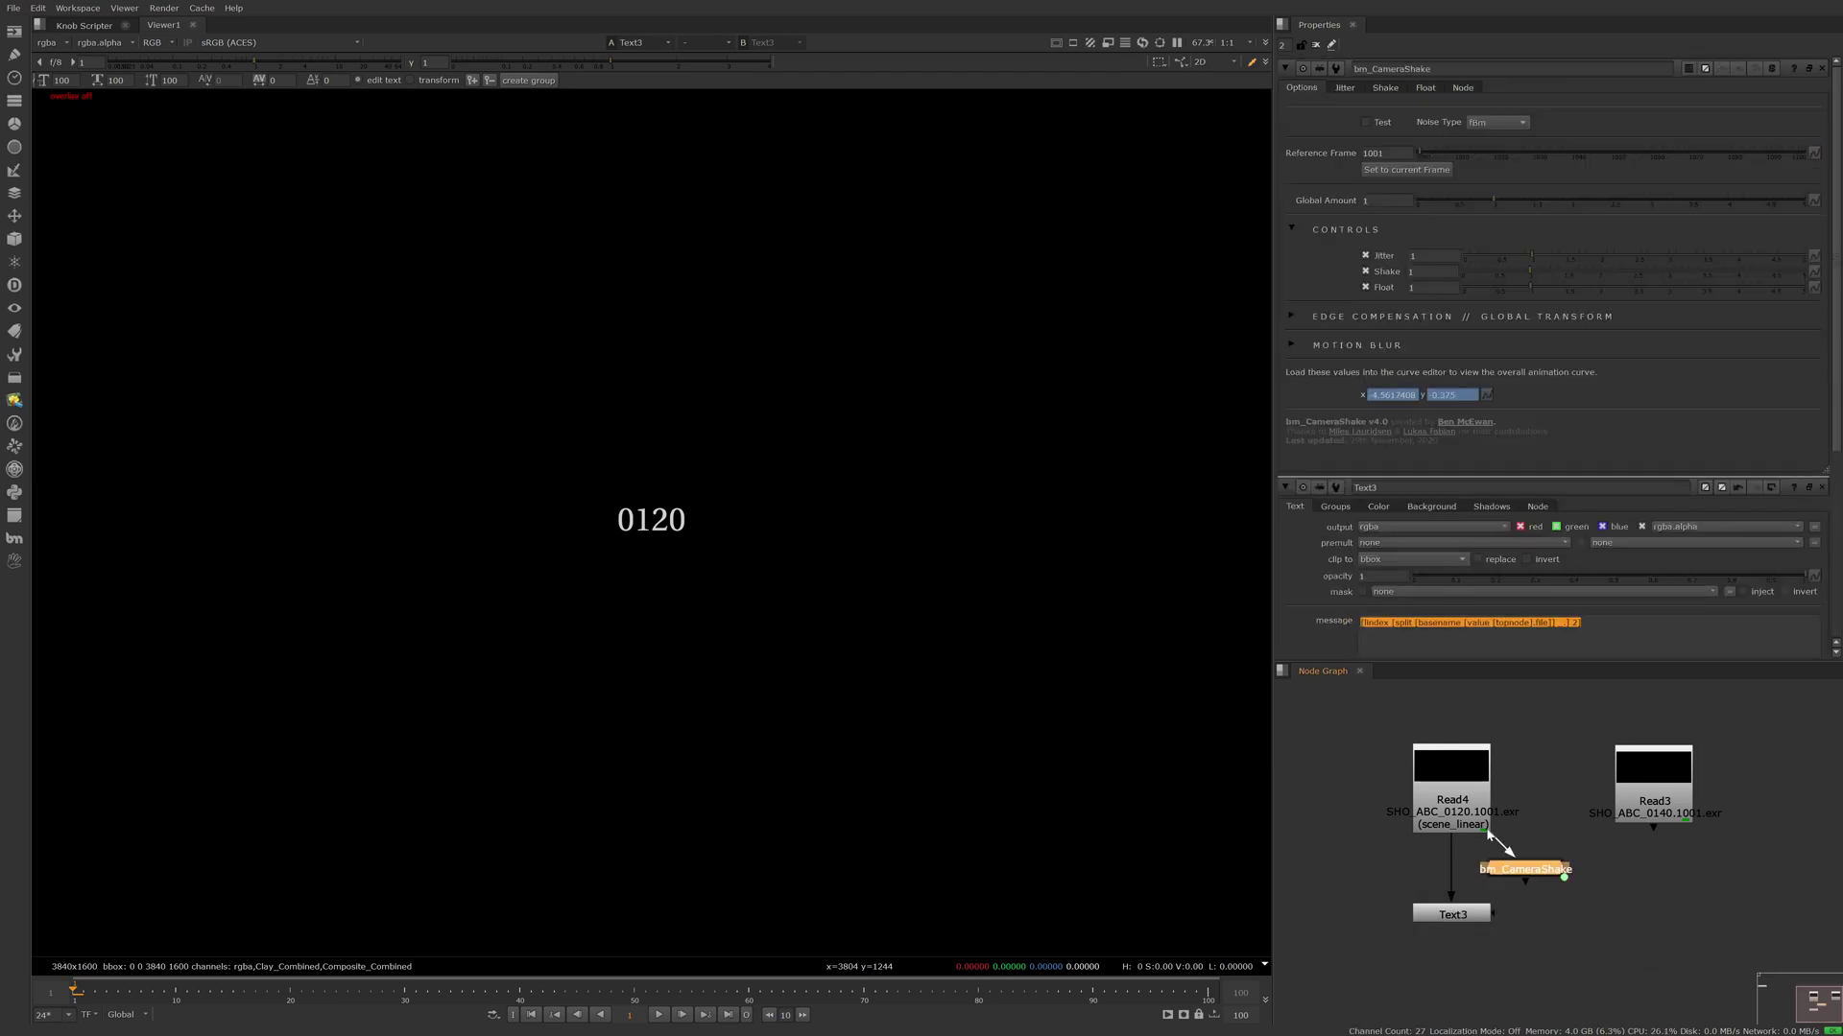
{"action": "left_click_drag", "start_coordinate": [1506, 862], "coordinate": [1534, 899]}
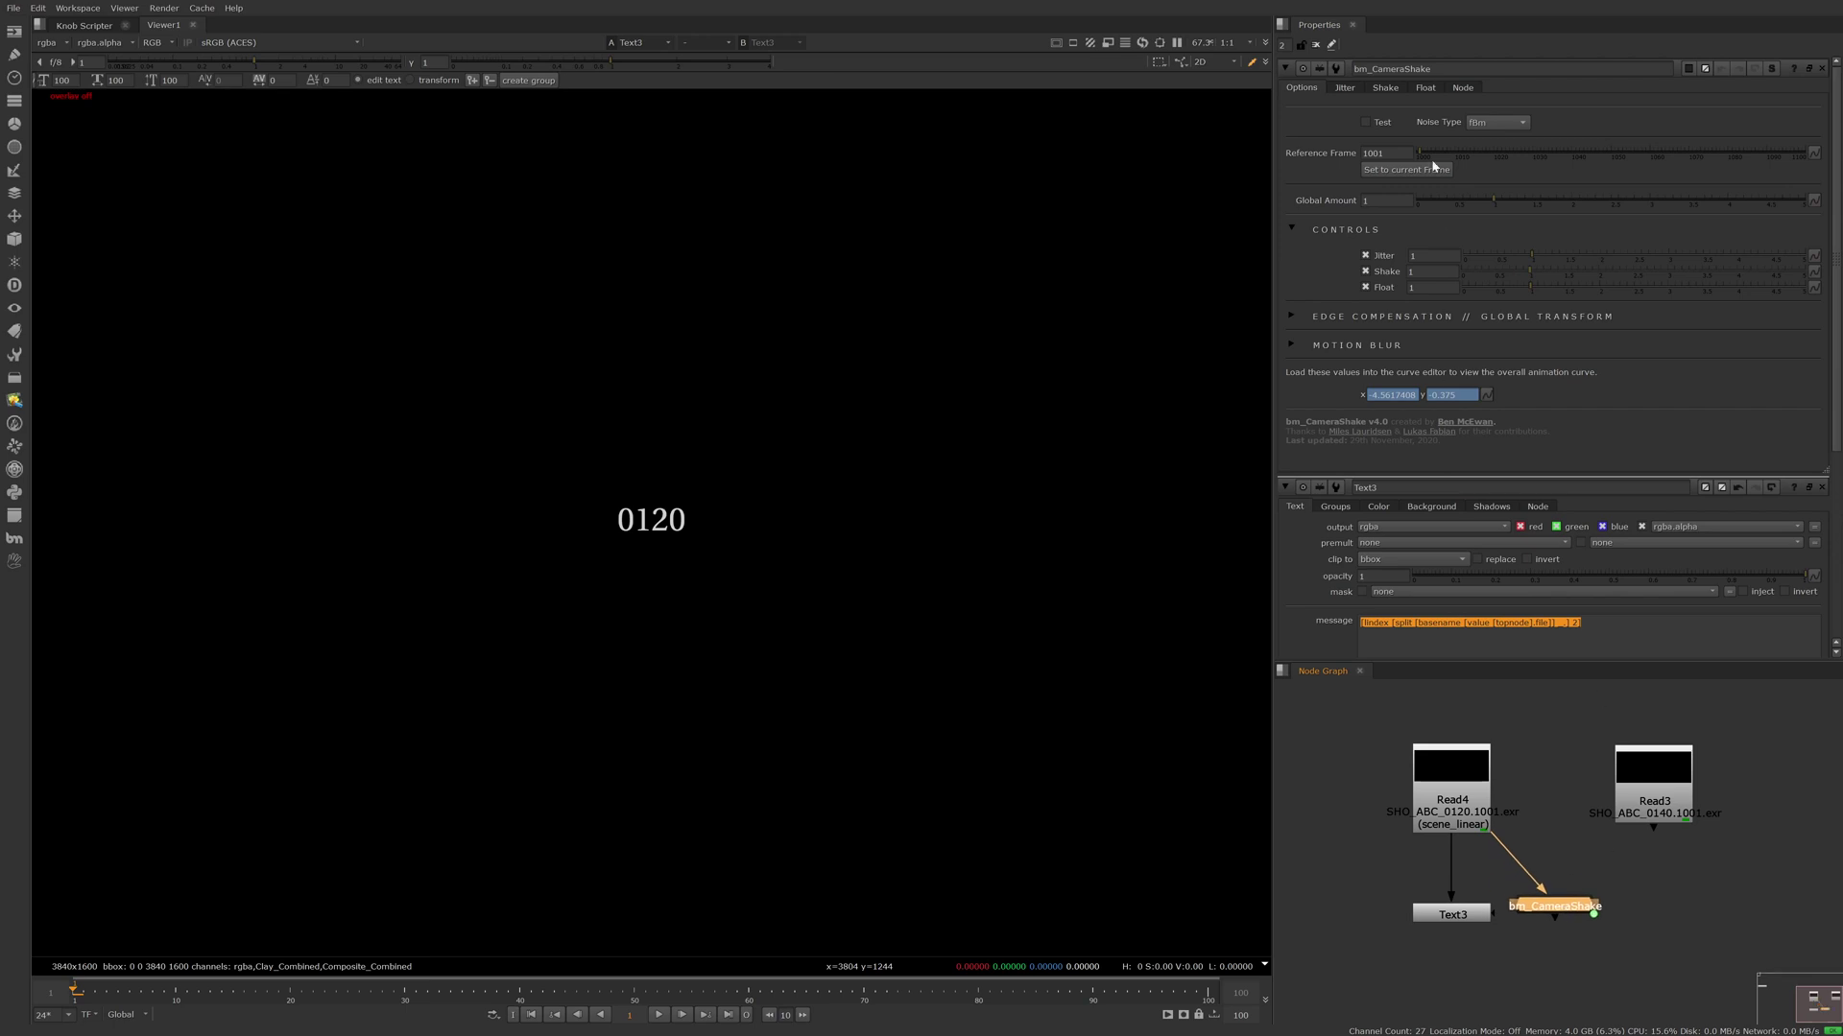
{"action": "left_click", "coordinate": [1345, 87]}
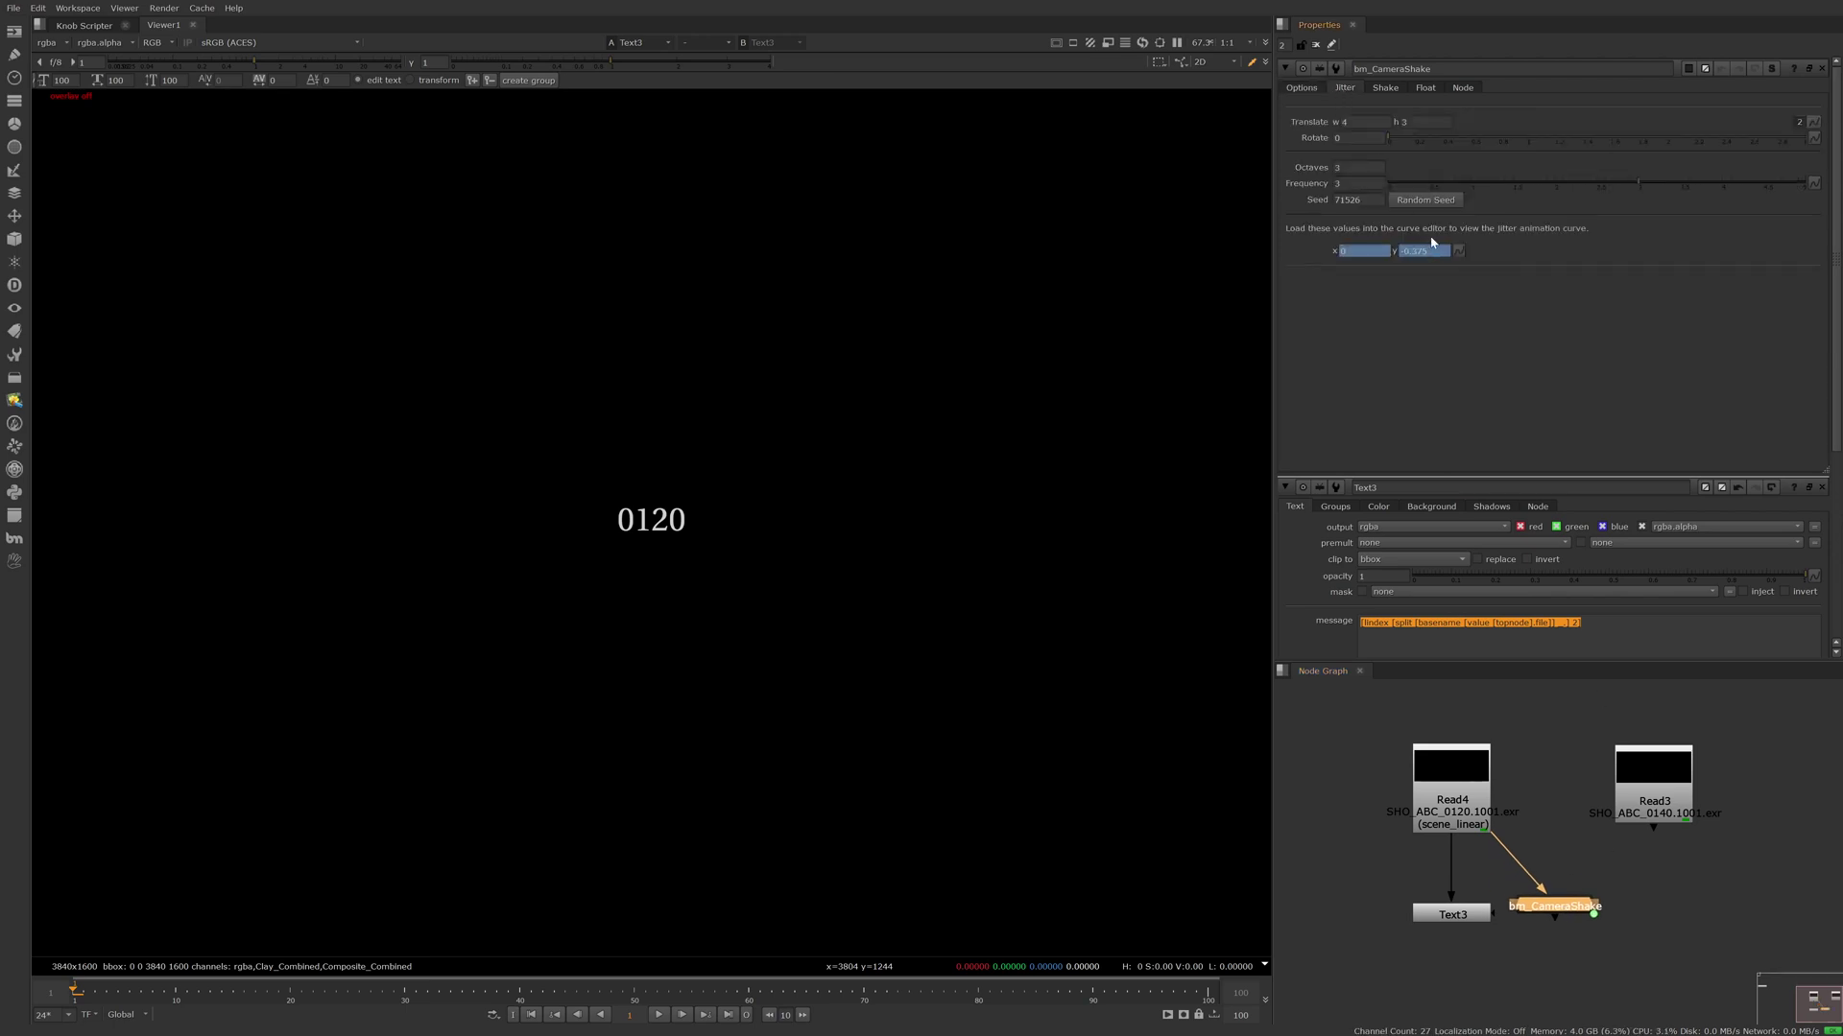
Step: Drive the jitter Seed with the pasted shot-number expression via Add expression
{"action": "right_click", "coordinate": [1363, 199]}
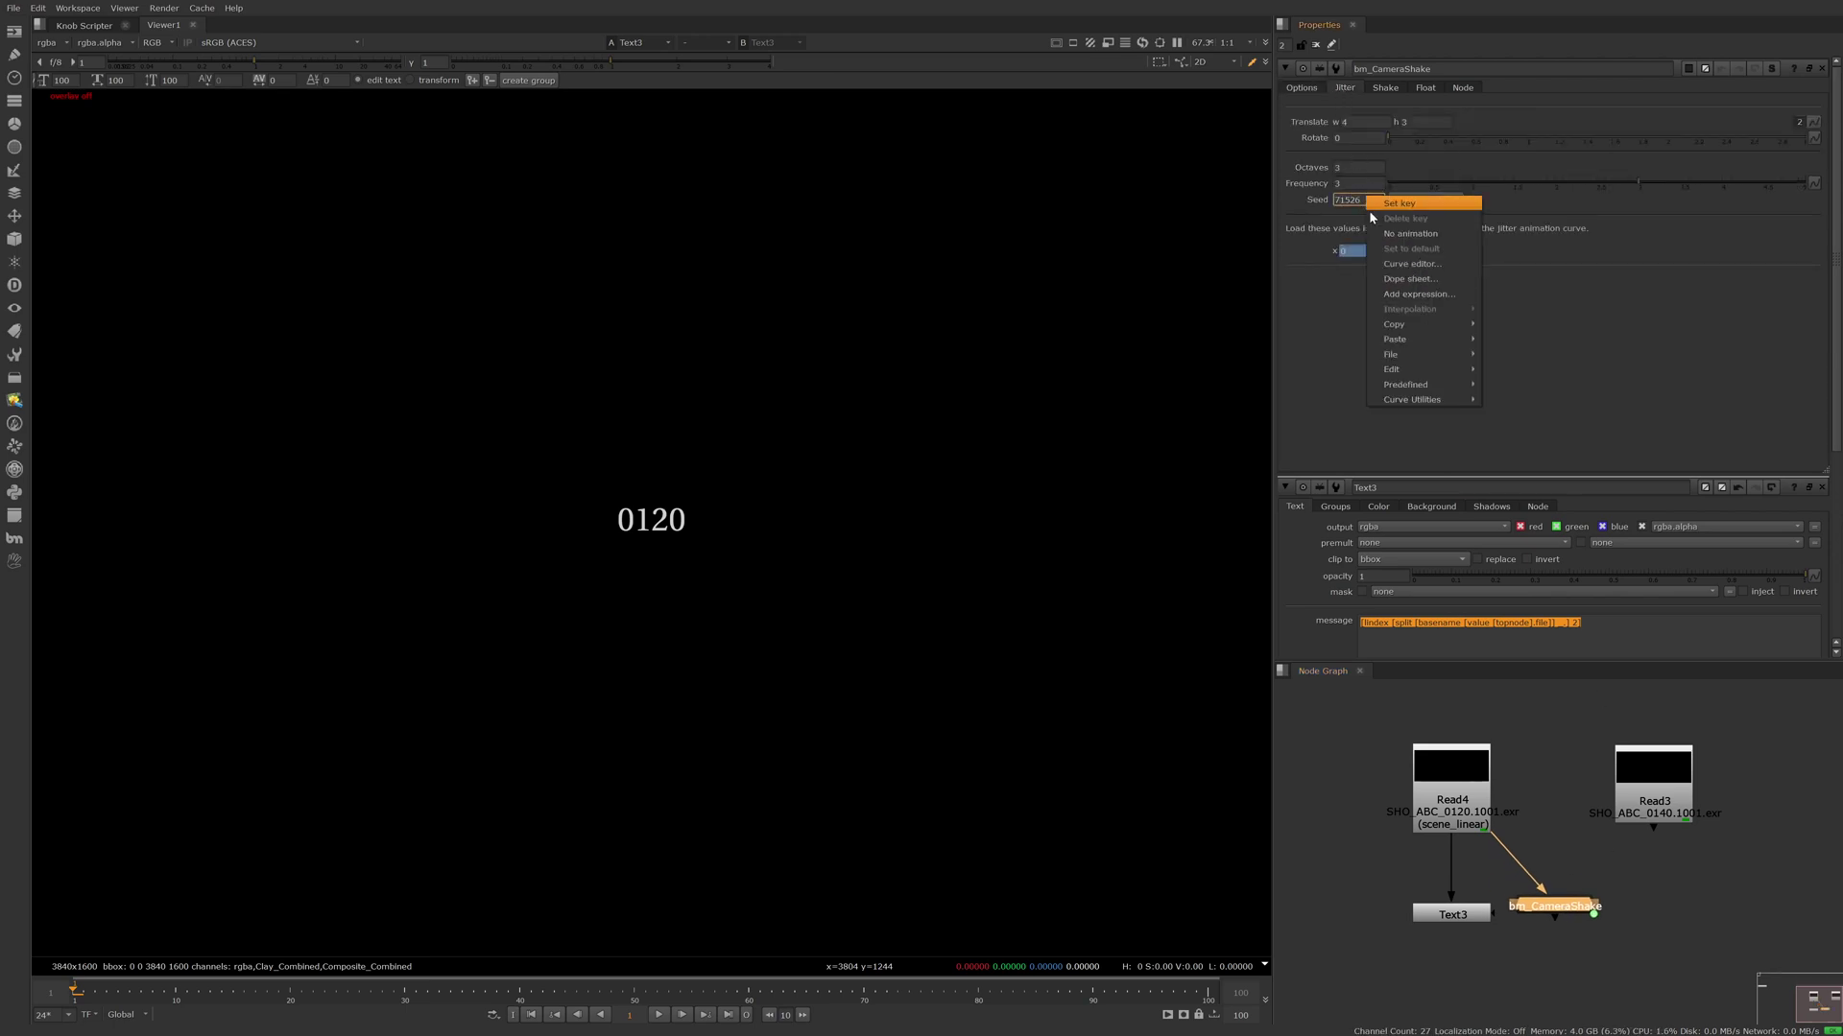
{"action": "left_click", "coordinate": [1434, 295]}
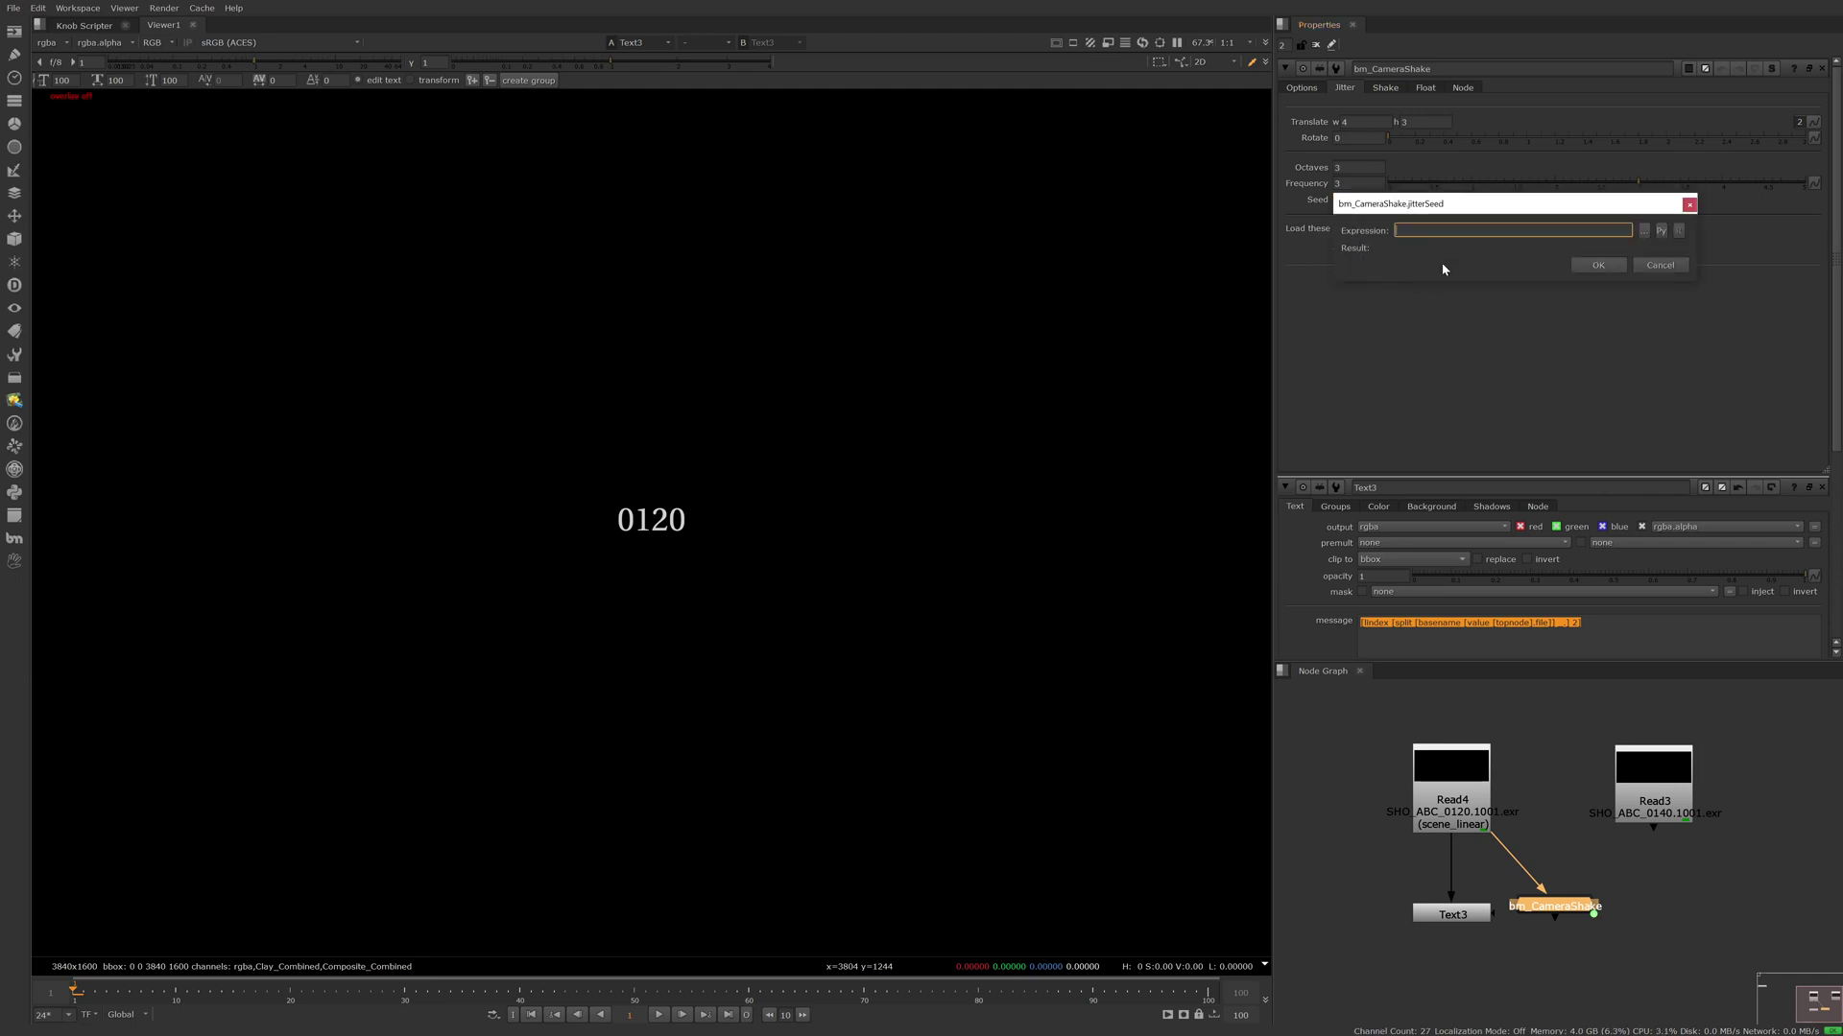
{"action": "type", "text": "[lindex [split [basename [value [topnode].file]] _] 2]"}
{"action": "left_click", "coordinate": [1598, 265]}
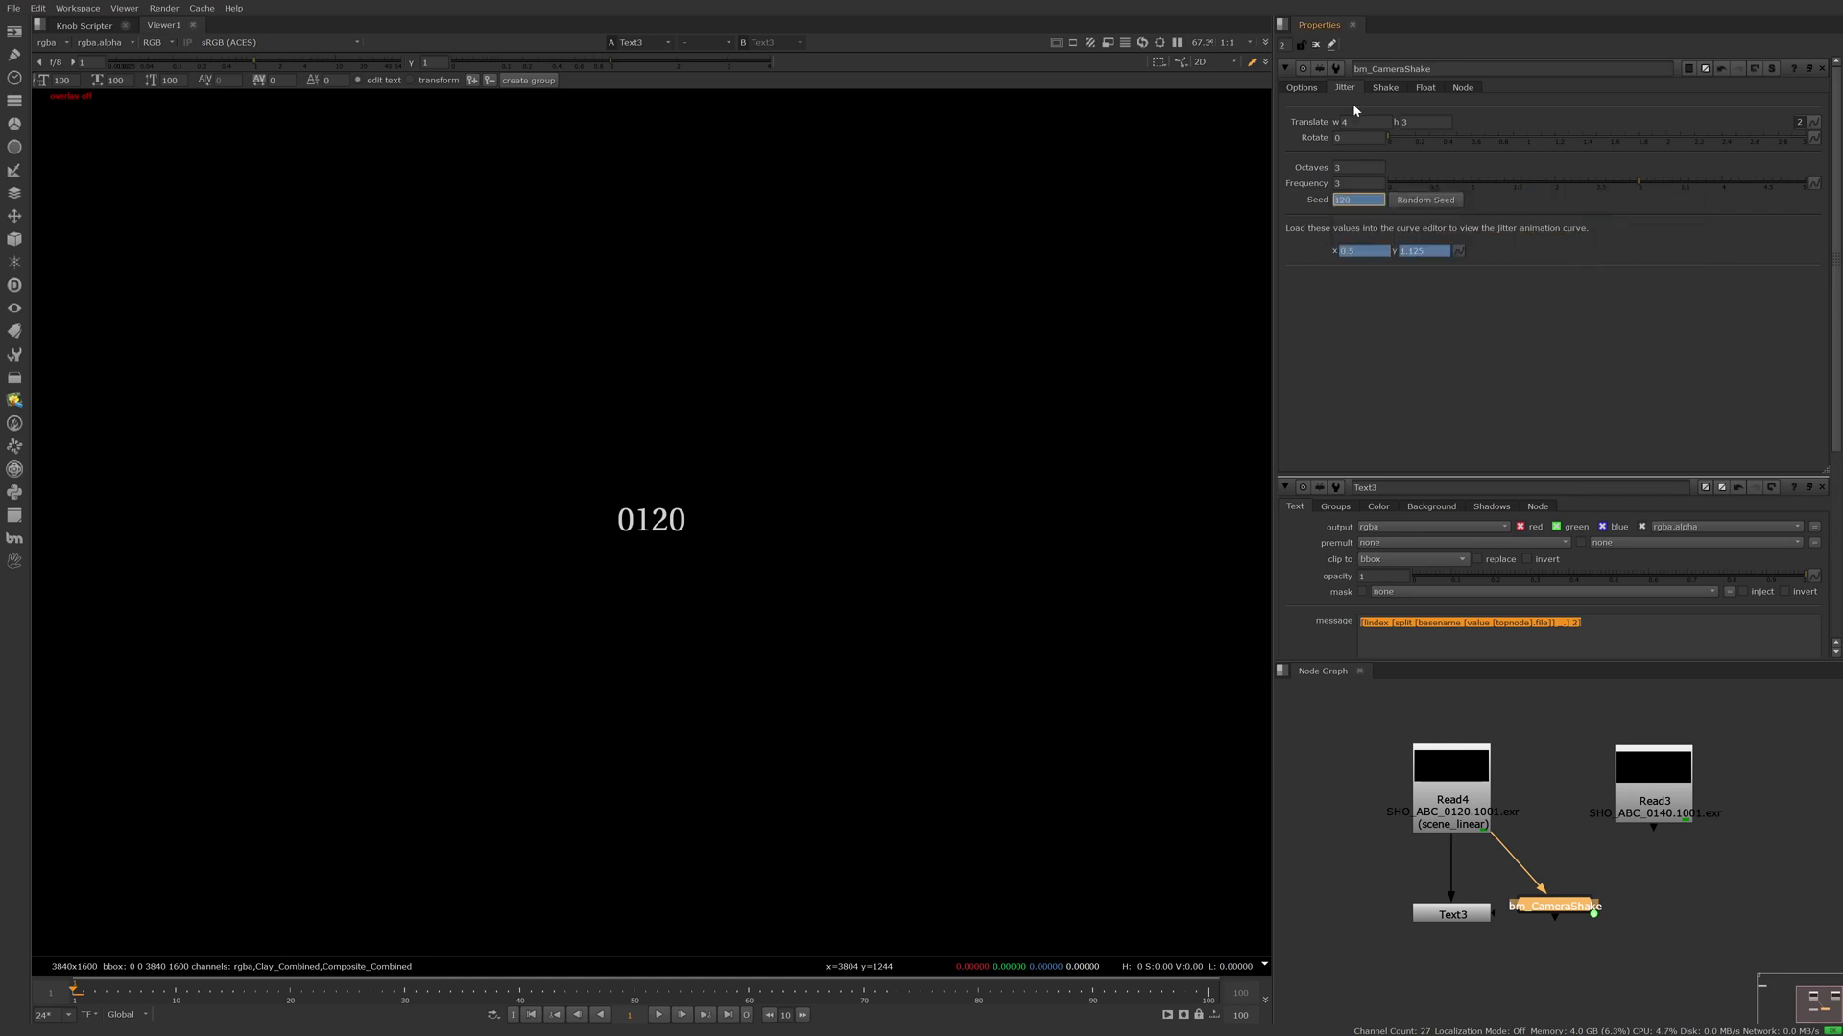
Step: Set the Shake and Float seeds to = plus the same shot-number expression
{"action": "left_click", "coordinate": [1386, 87]}
{"action": "left_click", "coordinate": [1372, 200]}
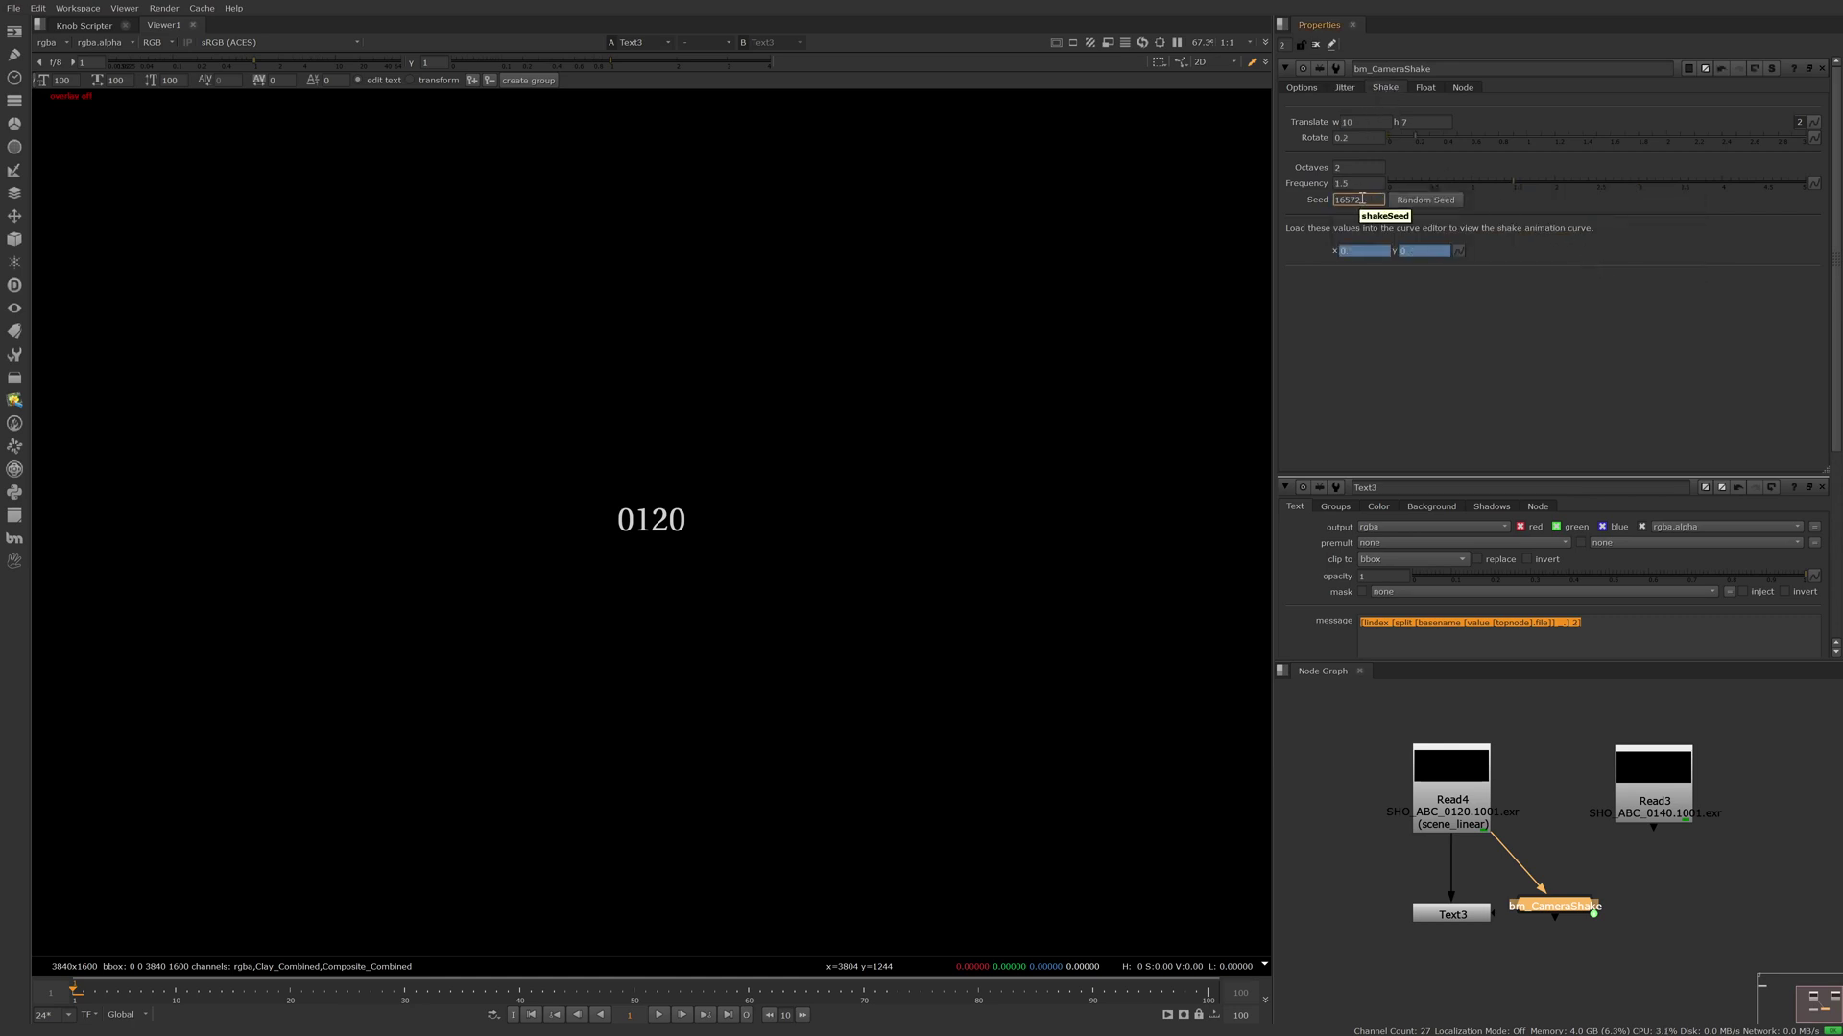
{"action": "key", "text": "equal"}
{"action": "type", "text": "[lindex [split [basename [value [topnode].file]] _] 2]"}
{"action": "key", "text": "Return"}
{"action": "left_click", "coordinate": [1426, 89]}
{"action": "left_click", "coordinate": [1373, 199]}
{"action": "key", "text": "equal"}
{"action": "key", "text": "ctrl+v"}
{"action": "key", "text": "Return"}
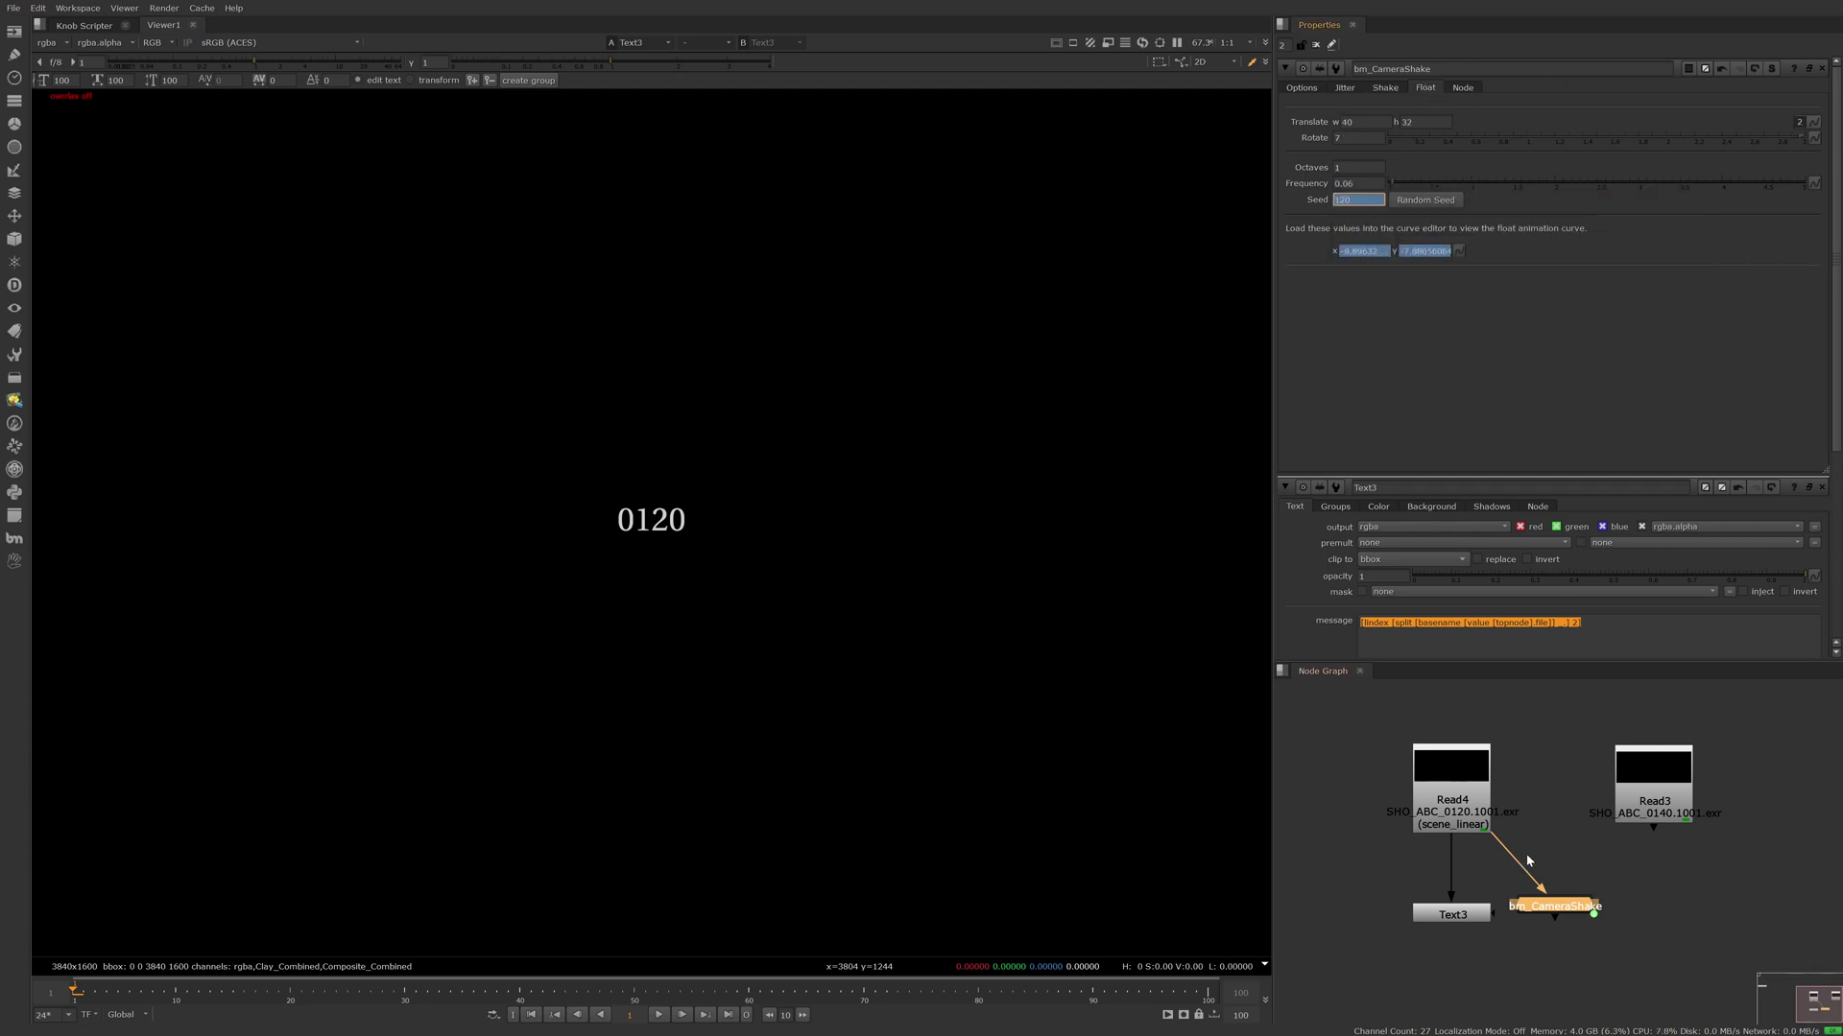
Step: Paste a copy, bm_CameraShake1, connect it to Read3 and view its float seed
{"action": "key", "text": "ctrl+v"}
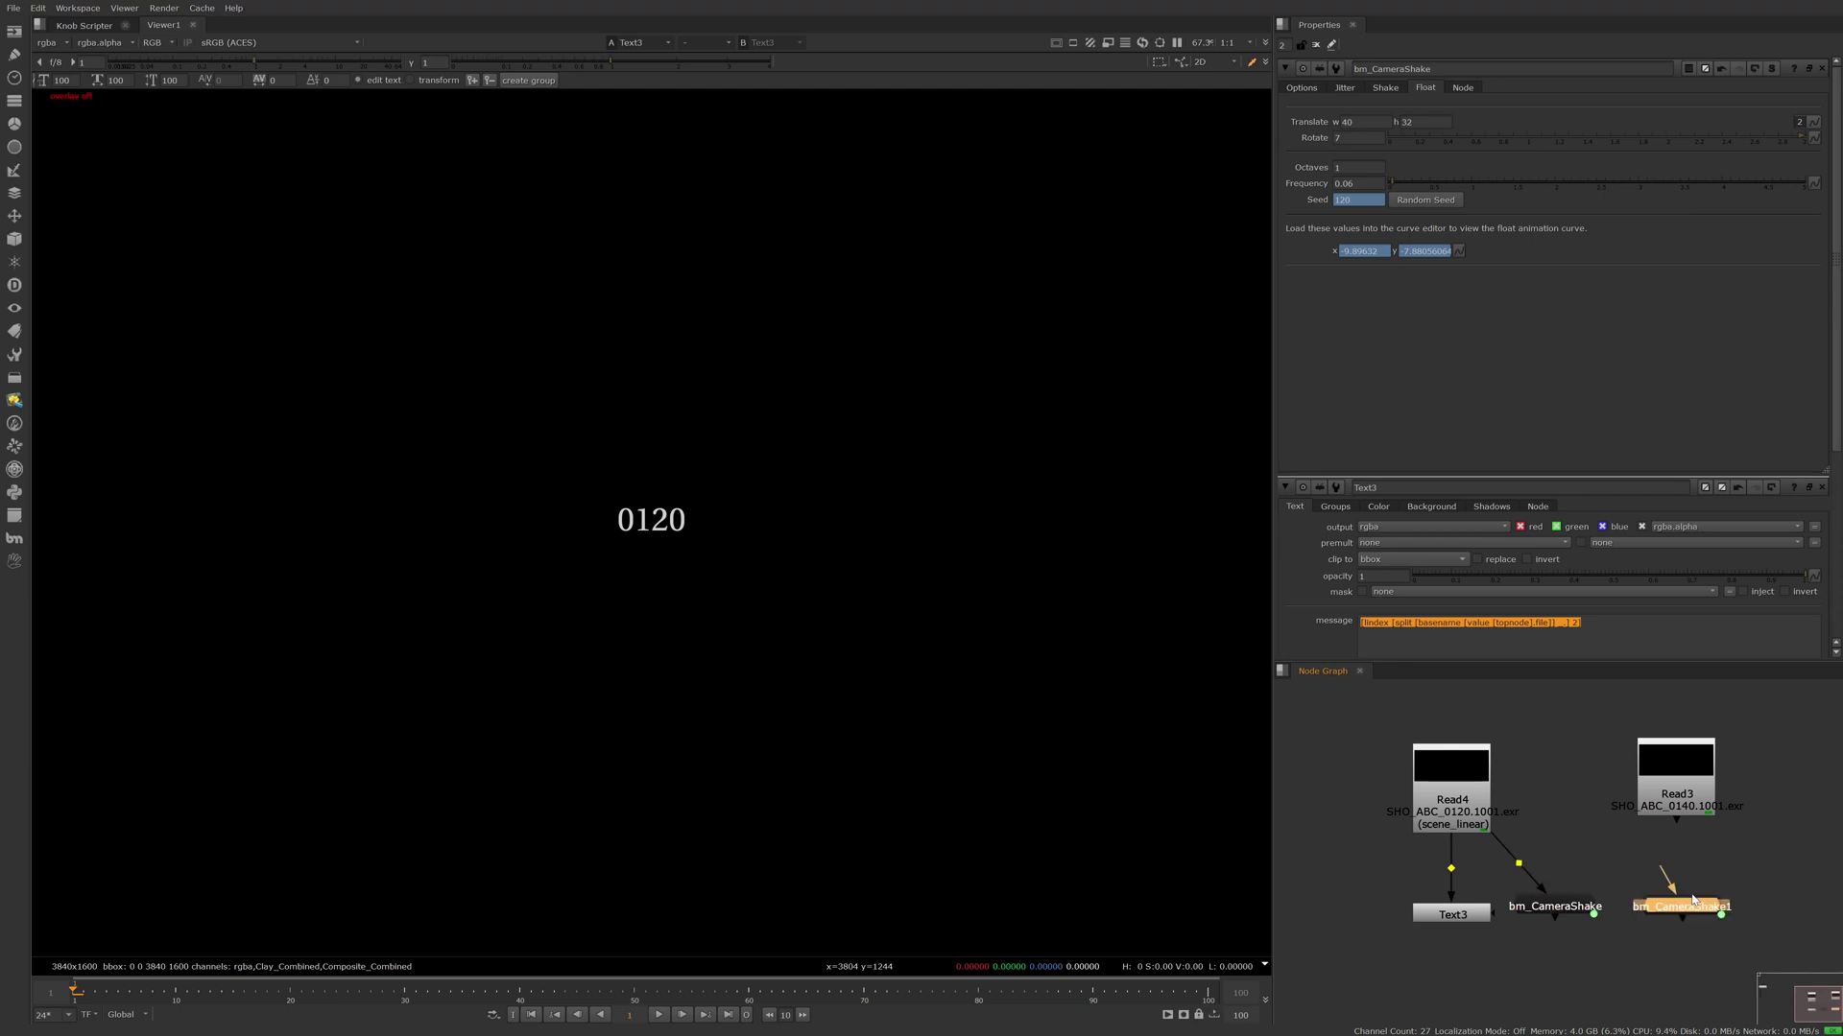
{"action": "left_click_drag", "start_coordinate": [1669, 879], "coordinate": [1675, 792]}
{"action": "double_click", "coordinate": [1679, 905]}
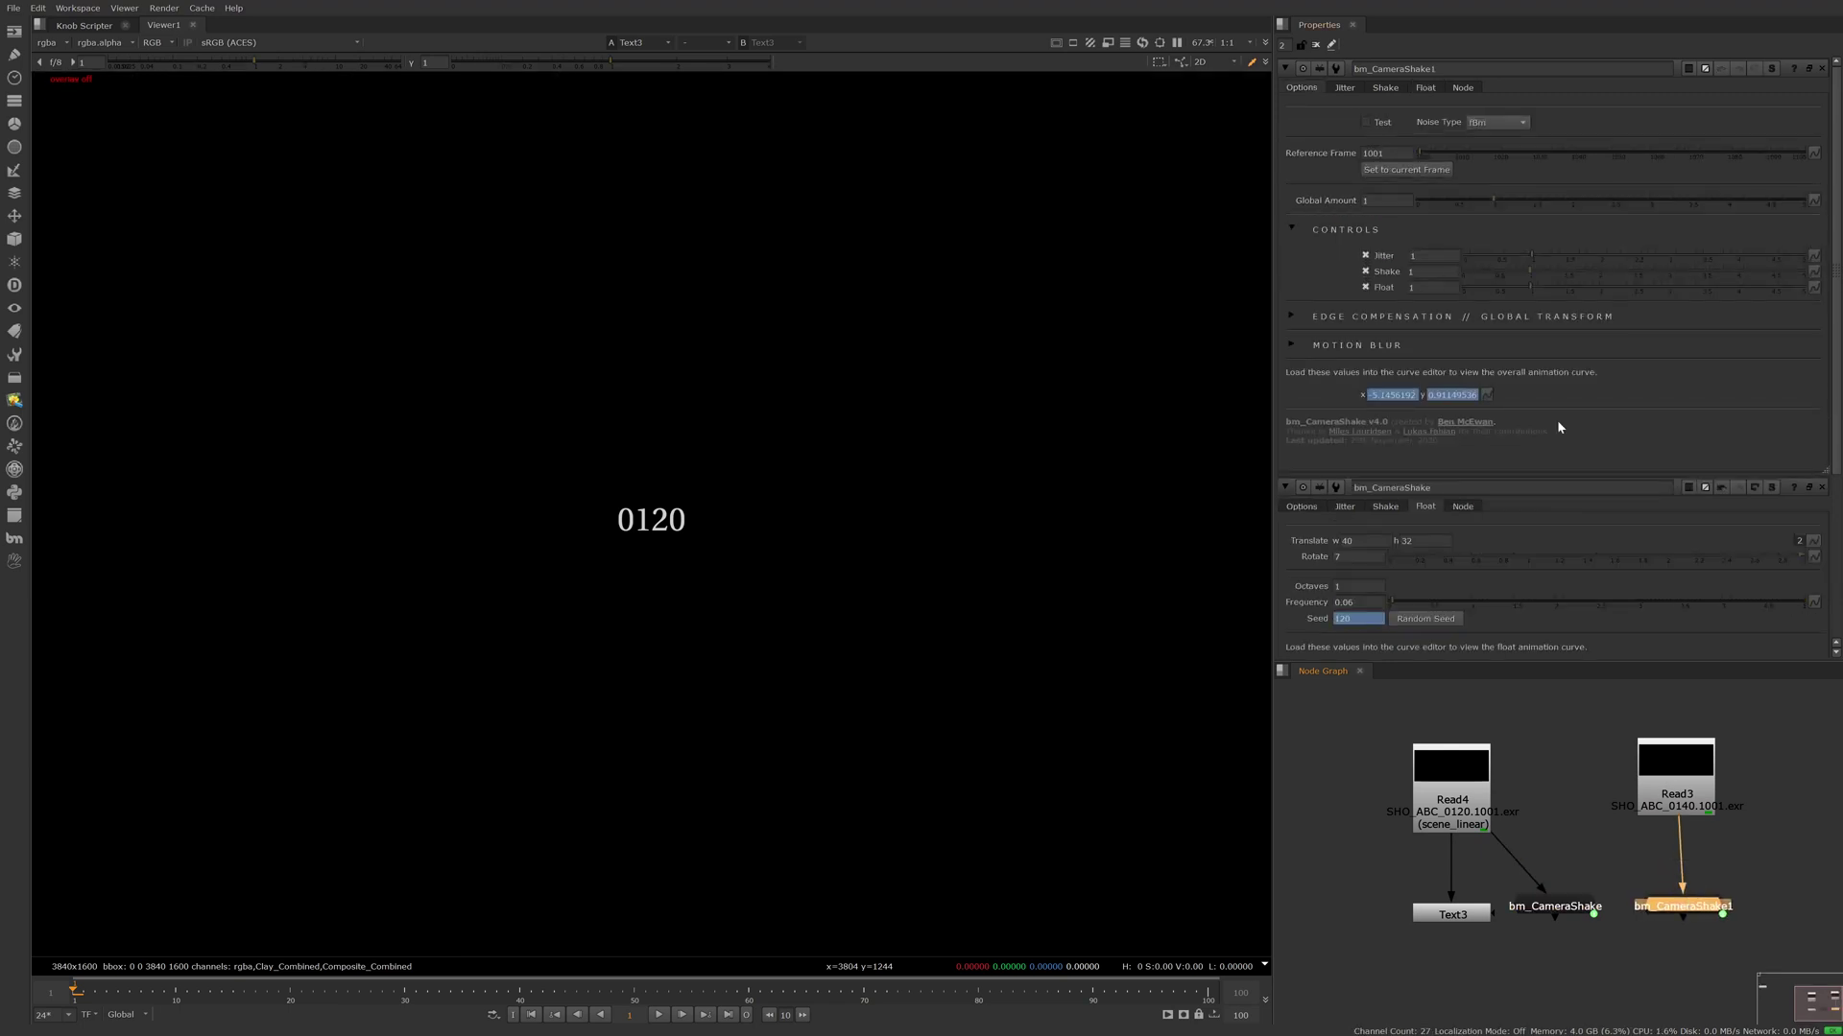
{"action": "left_click", "coordinate": [1430, 88]}
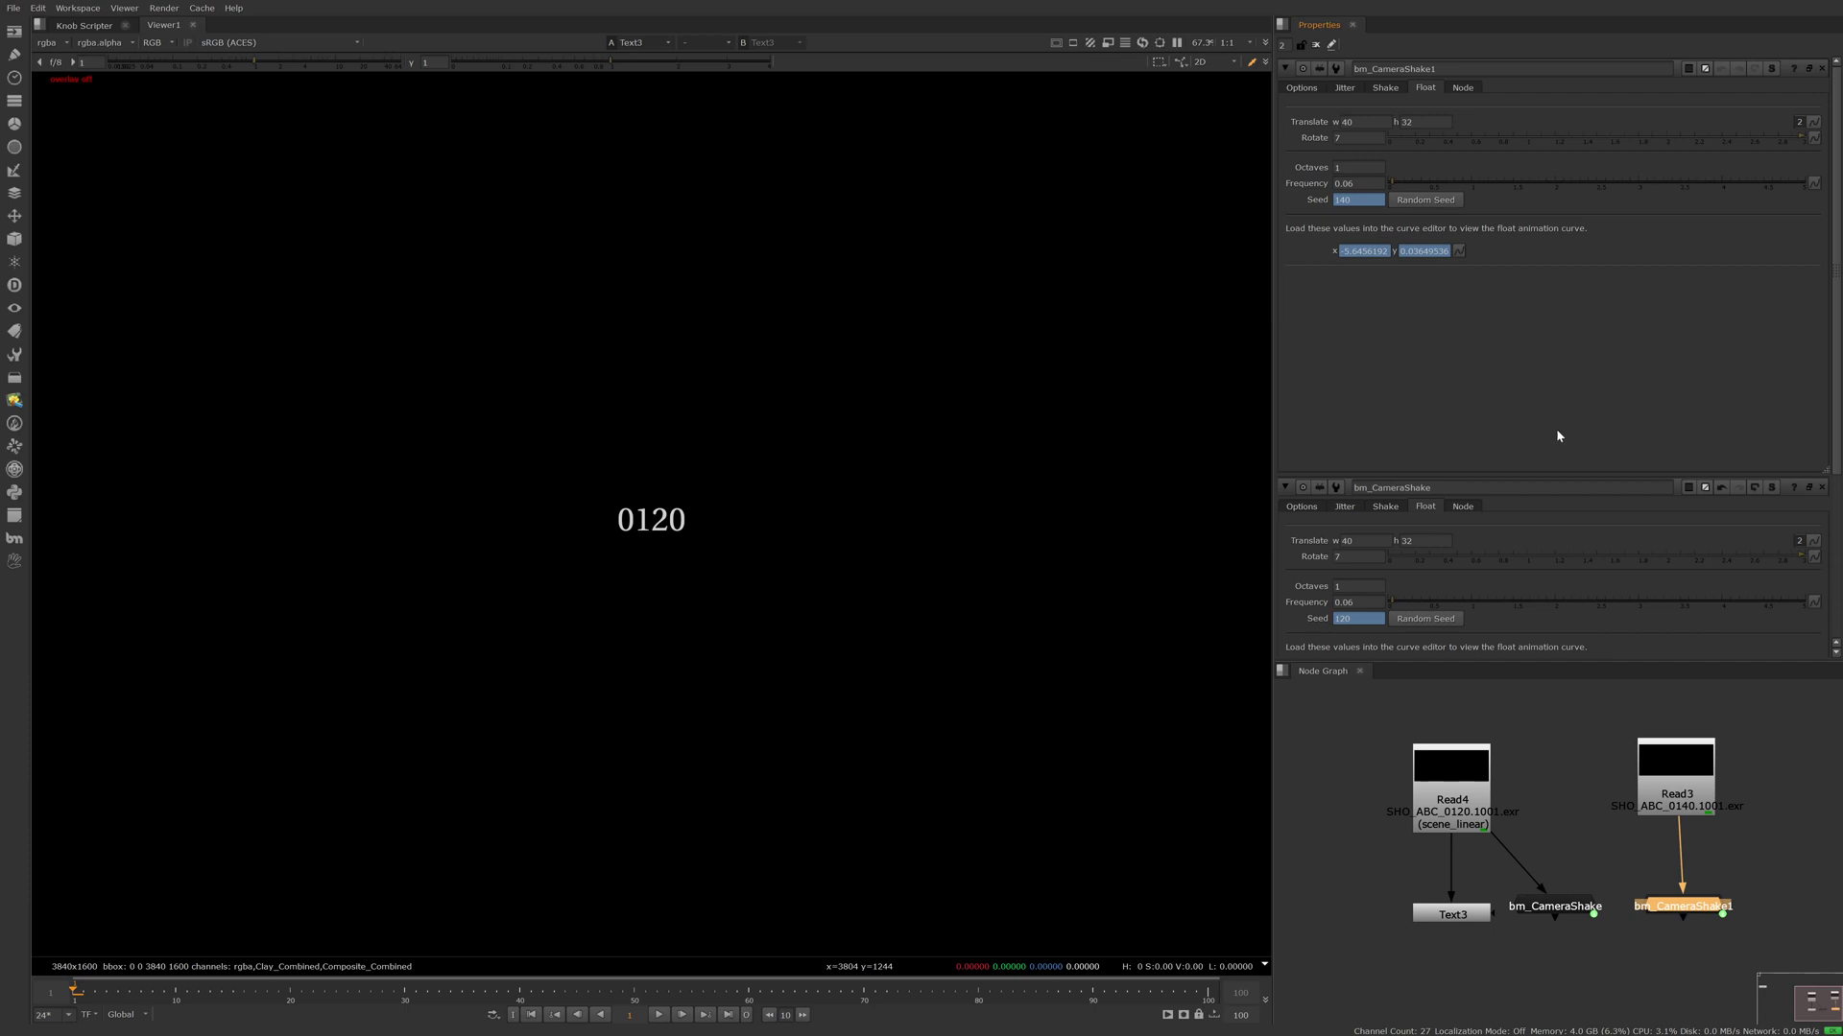
Step: Compare seeds by reconnecting the copy, then float its properties window aside and select Read3
{"action": "mouse_move", "coordinate": [1693, 829]}
{"action": "left_mouse_down"}
{"action": "mouse_move", "coordinate": [1489, 806]}
{"action": "mouse_move", "coordinate": [1540, 824]}
{"action": "mouse_move", "coordinate": [1677, 808]}
{"action": "left_mouse_up"}
{"action": "double_click", "coordinate": [1689, 906], "text": "ctrl"}
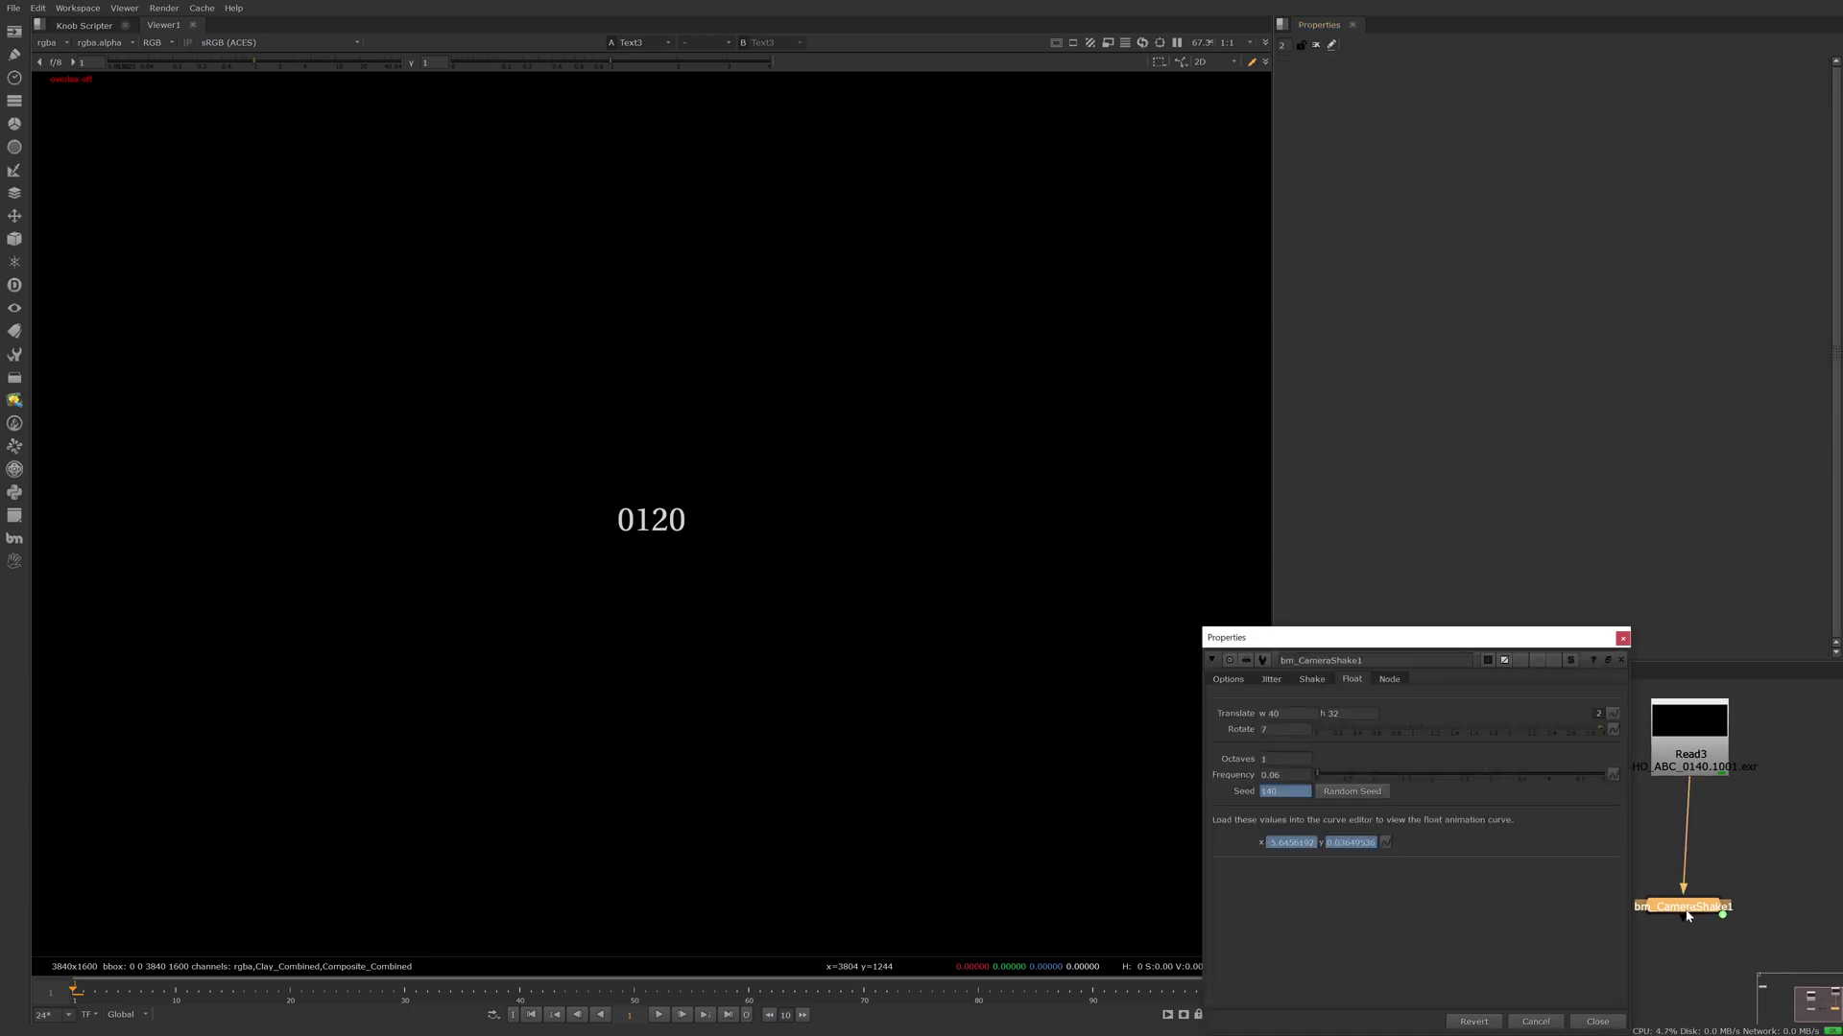
{"action": "left_click_drag", "start_coordinate": [1478, 637], "coordinate": [1293, 342]}
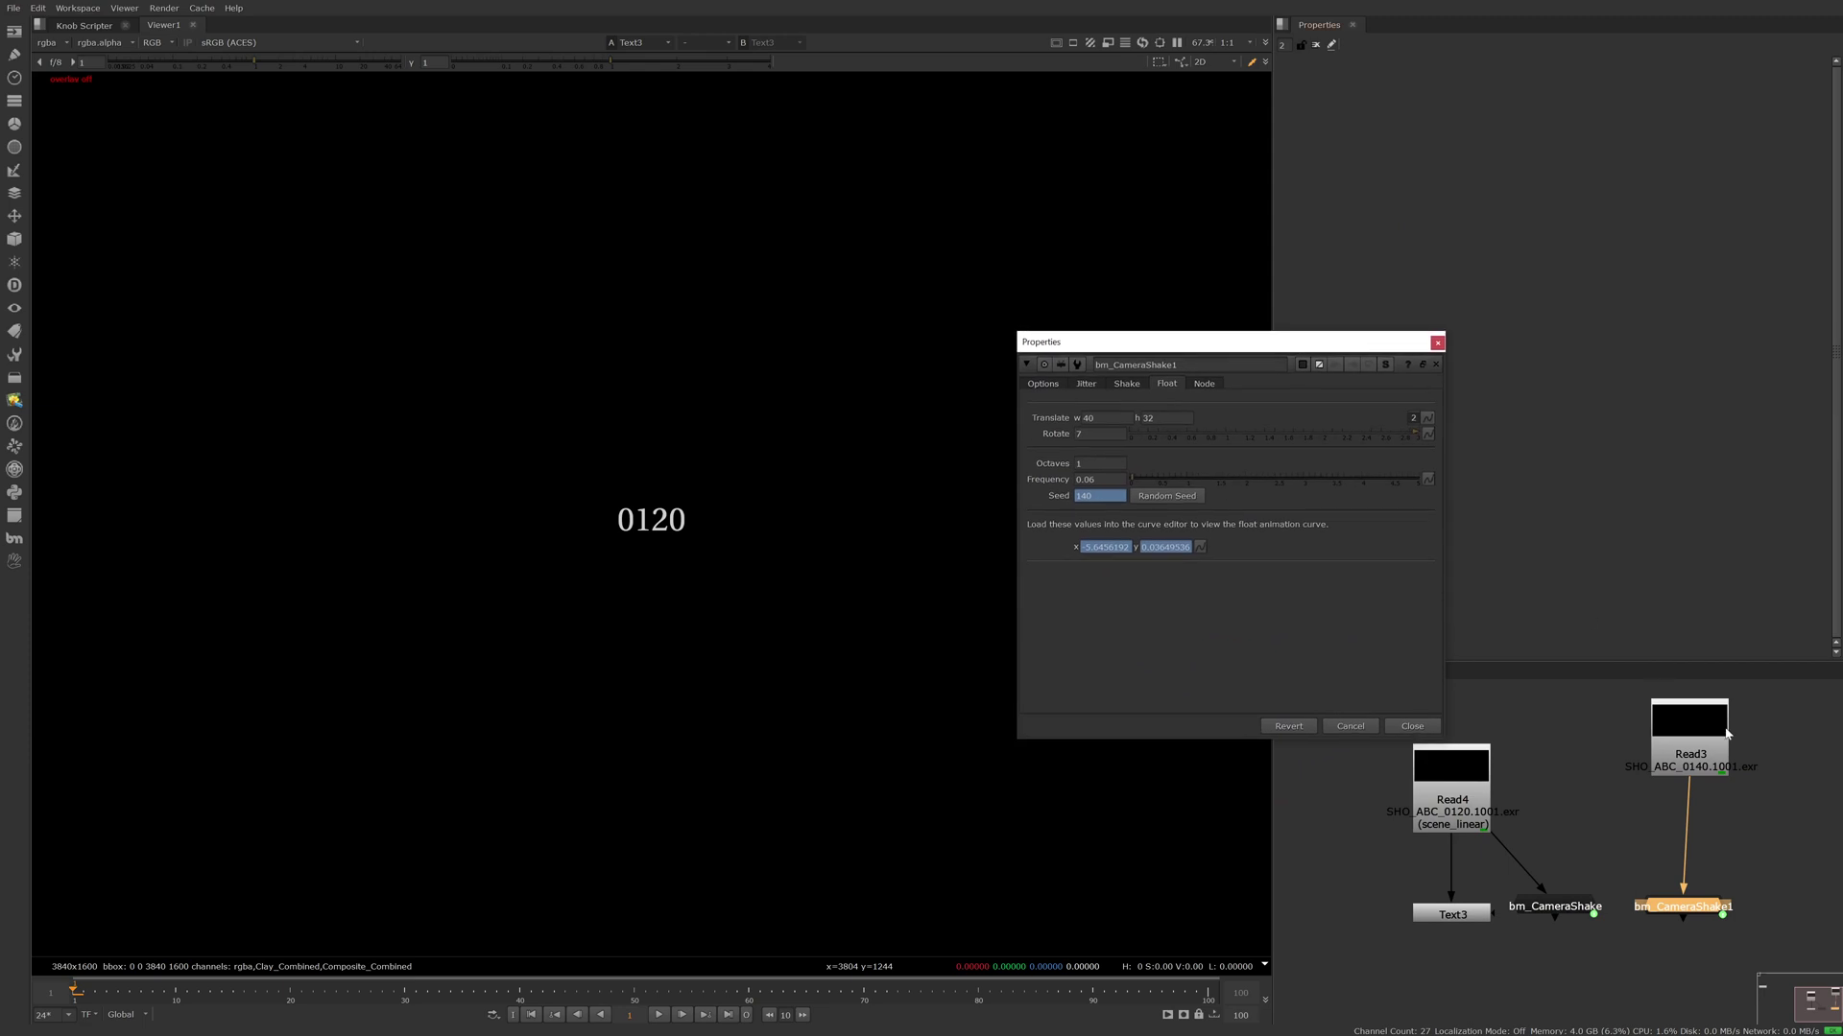
{"action": "left_click_drag", "start_coordinate": [1701, 755], "coordinate": [1696, 745]}
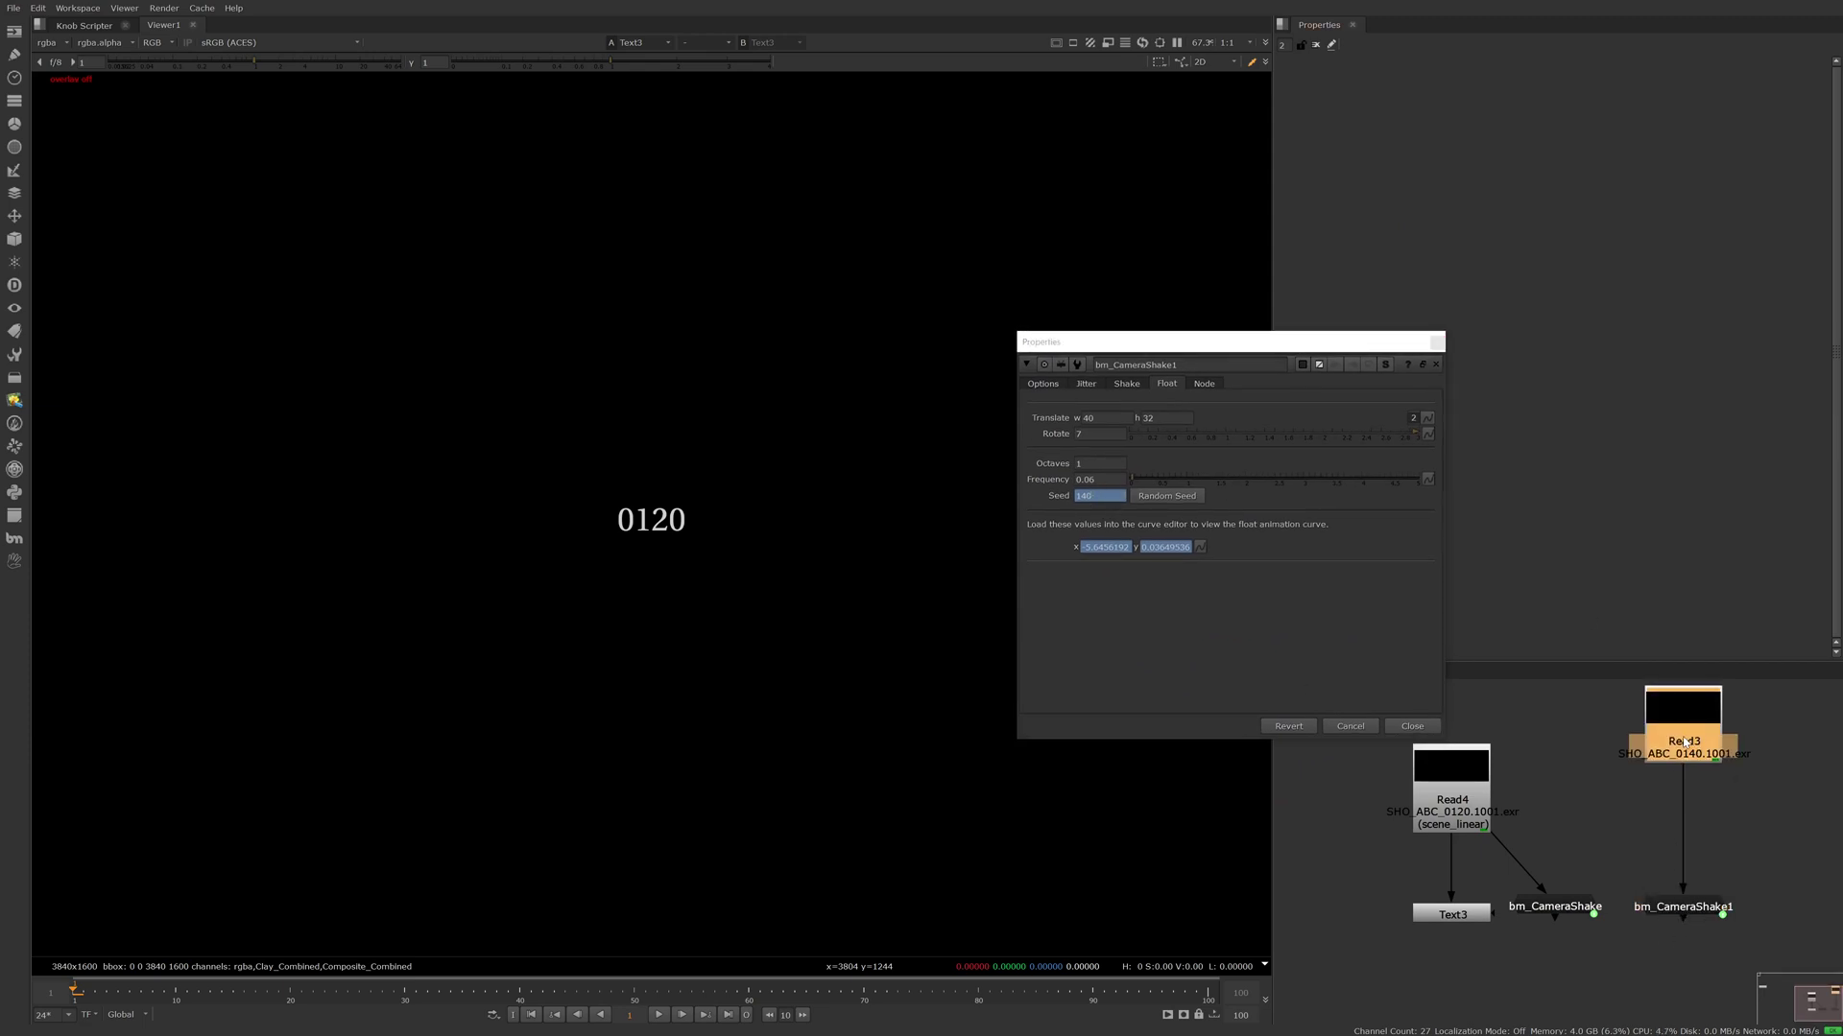
Step: Add Grade1, Blur1 and Switch1 nodes in a chain below Read3
{"action": "key", "text": "g"}
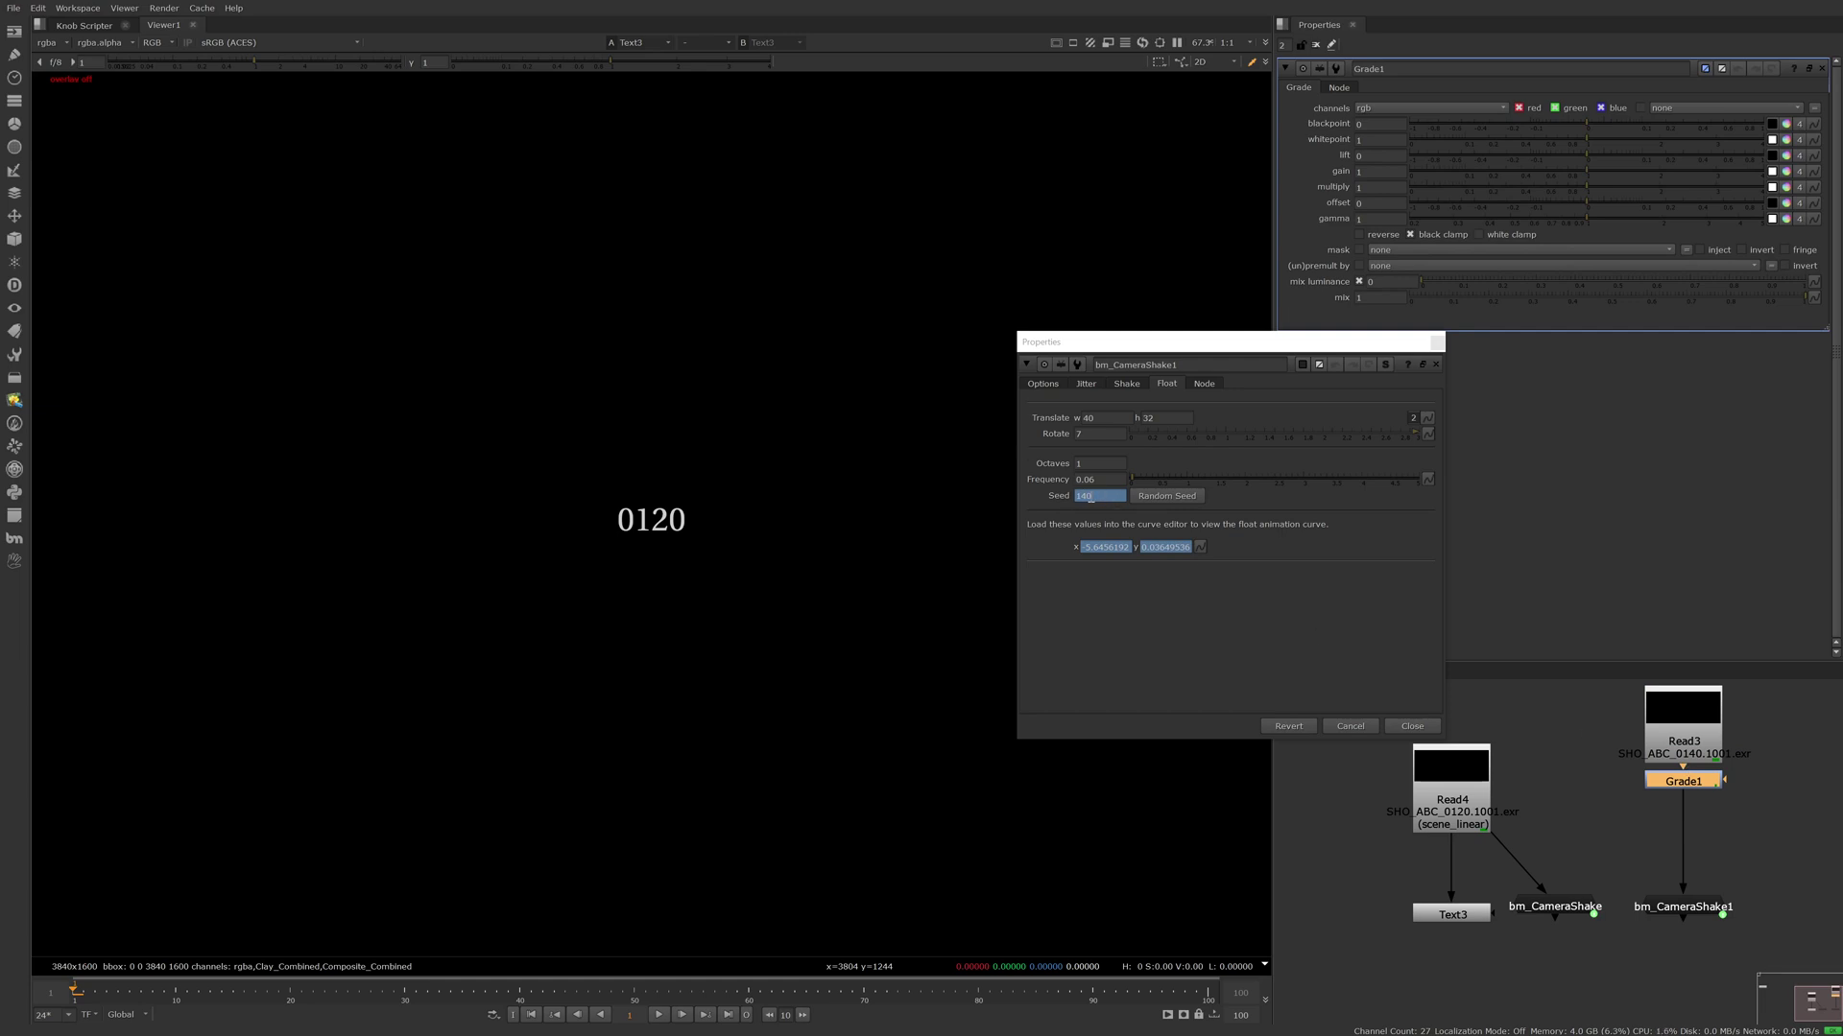
{"action": "key", "text": "b"}
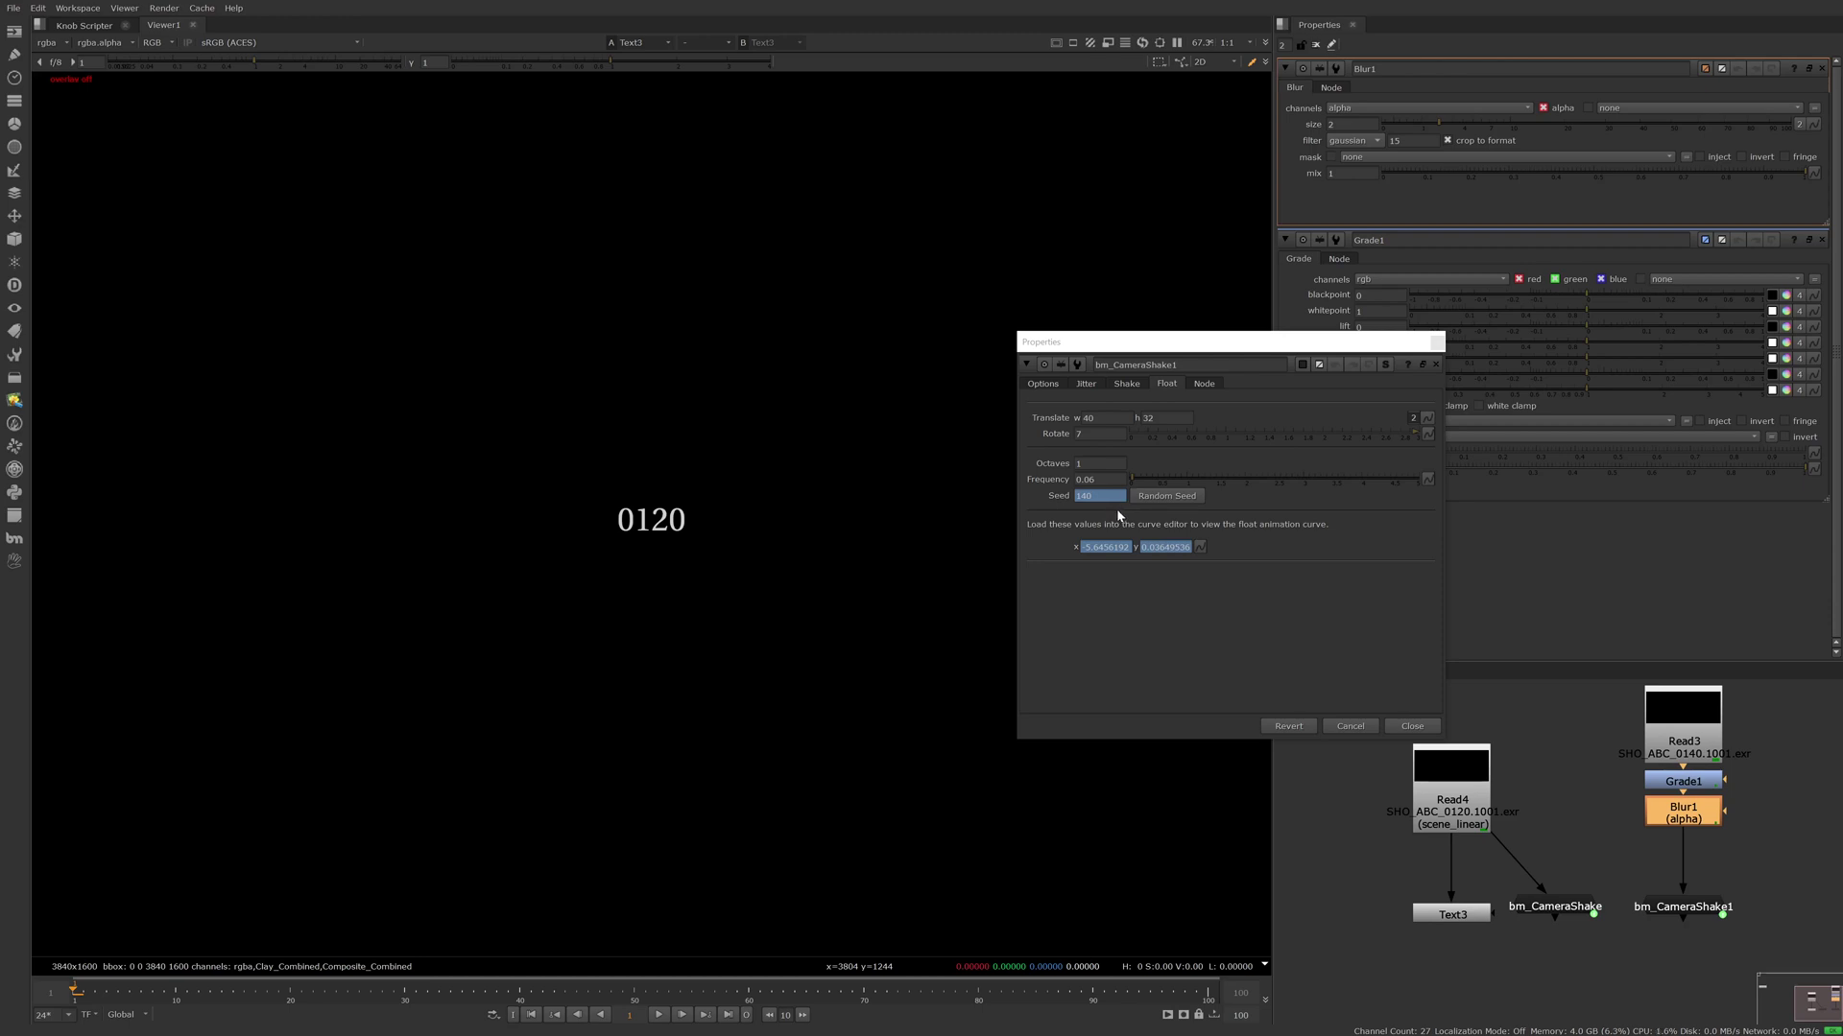
{"action": "key", "text": "Tab"}
{"action": "type", "text": "switch"}
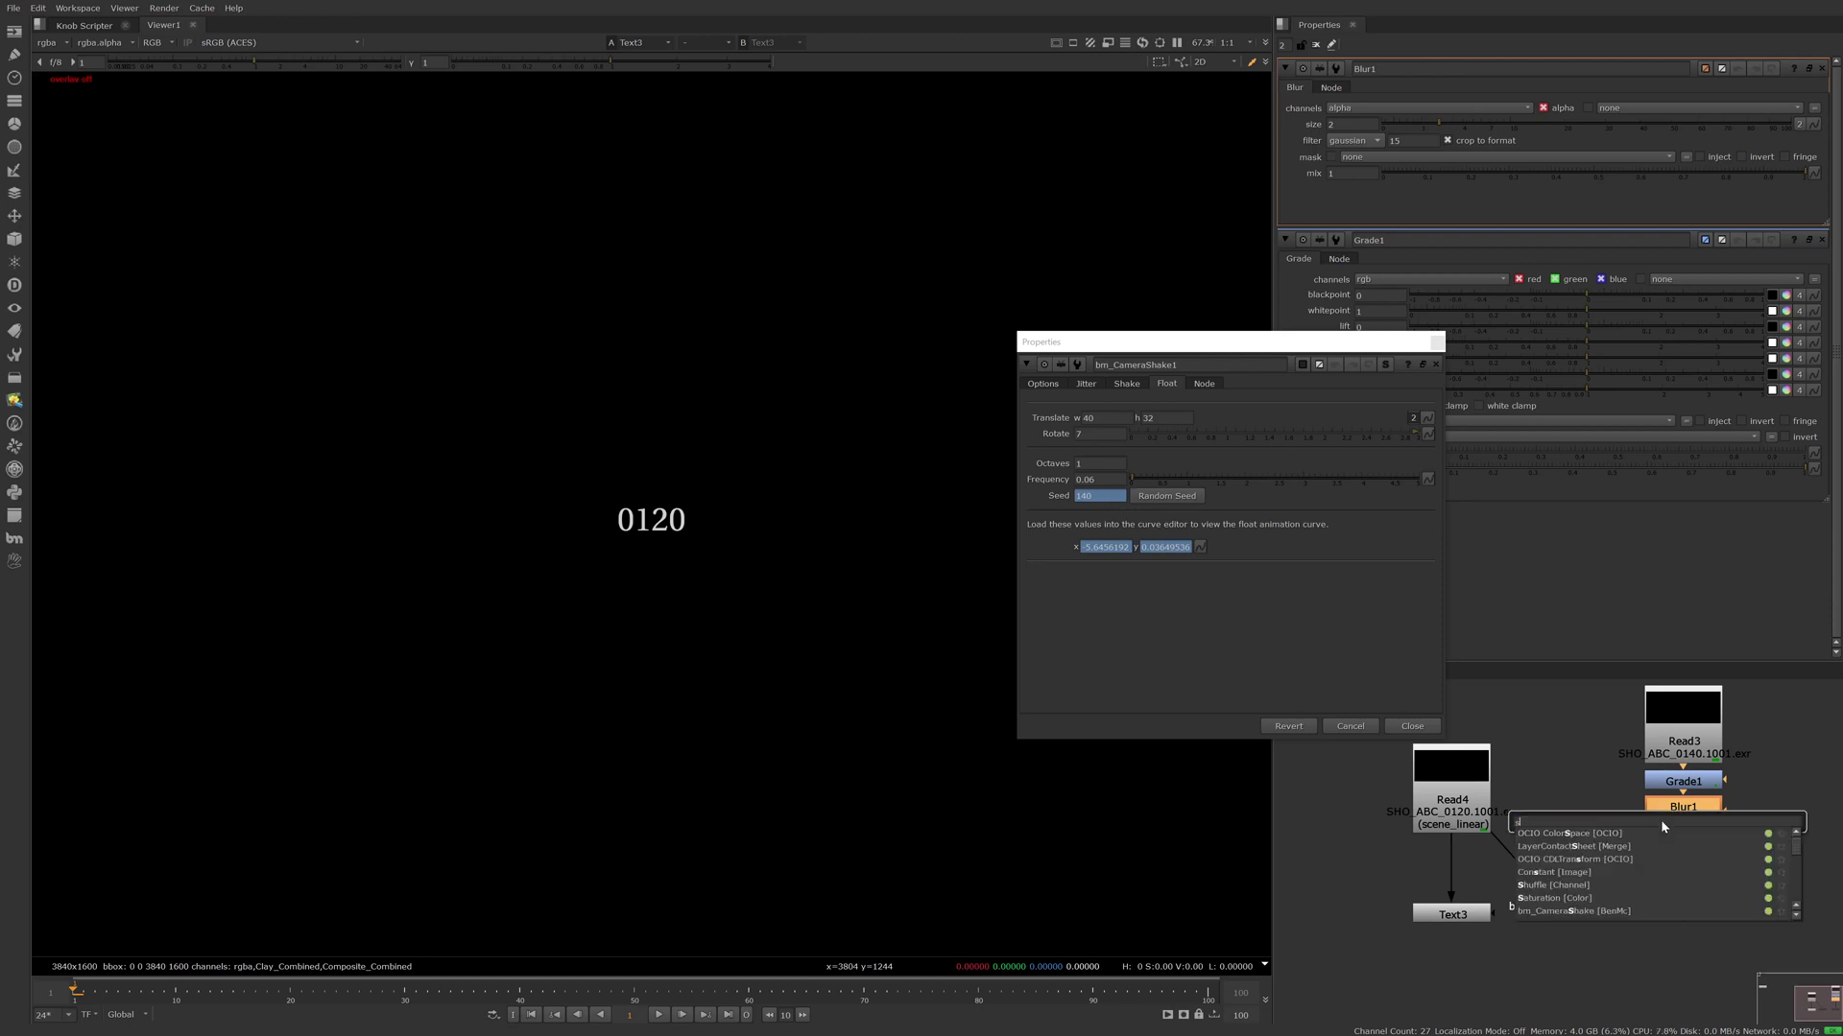
{"action": "key", "text": "Return"}
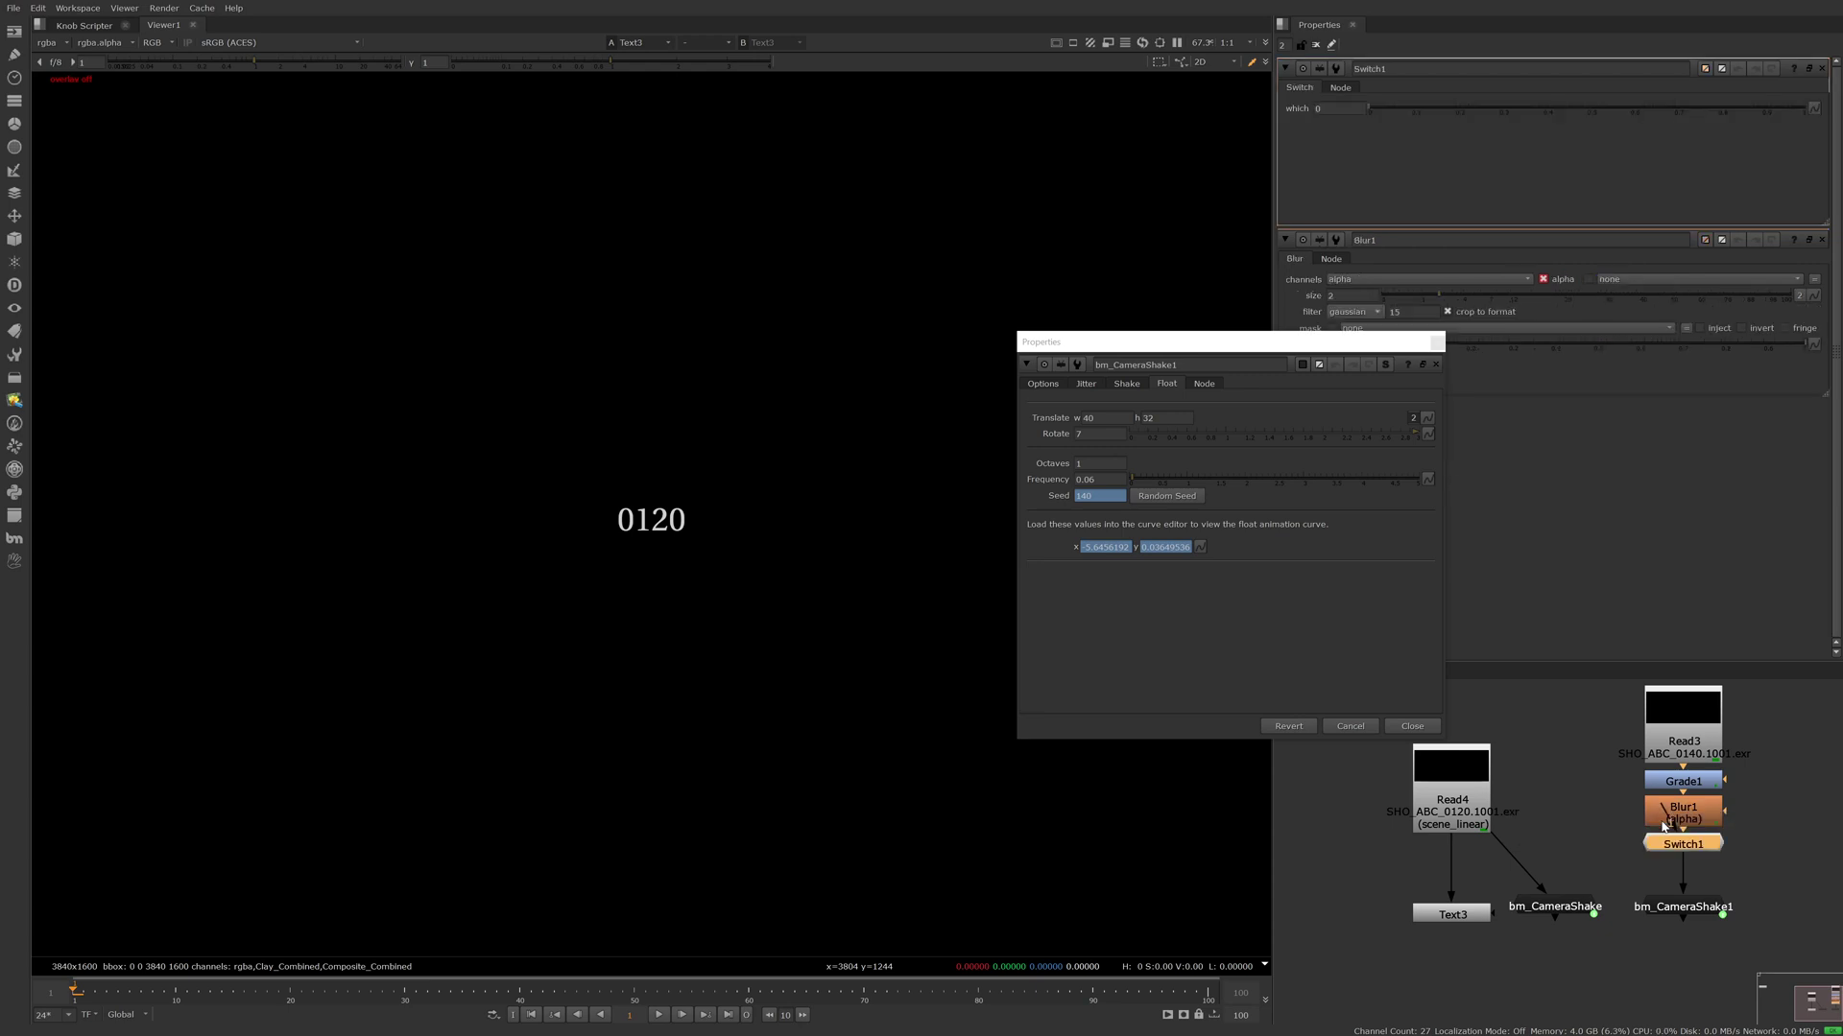
Step: Swap Switch1's inputs so Blur1 feeds input 1, then cancel a test seed expression
{"action": "left_click_drag", "start_coordinate": [1683, 843], "coordinate": [1683, 874]}
{"action": "key", "text": "shift+x"}
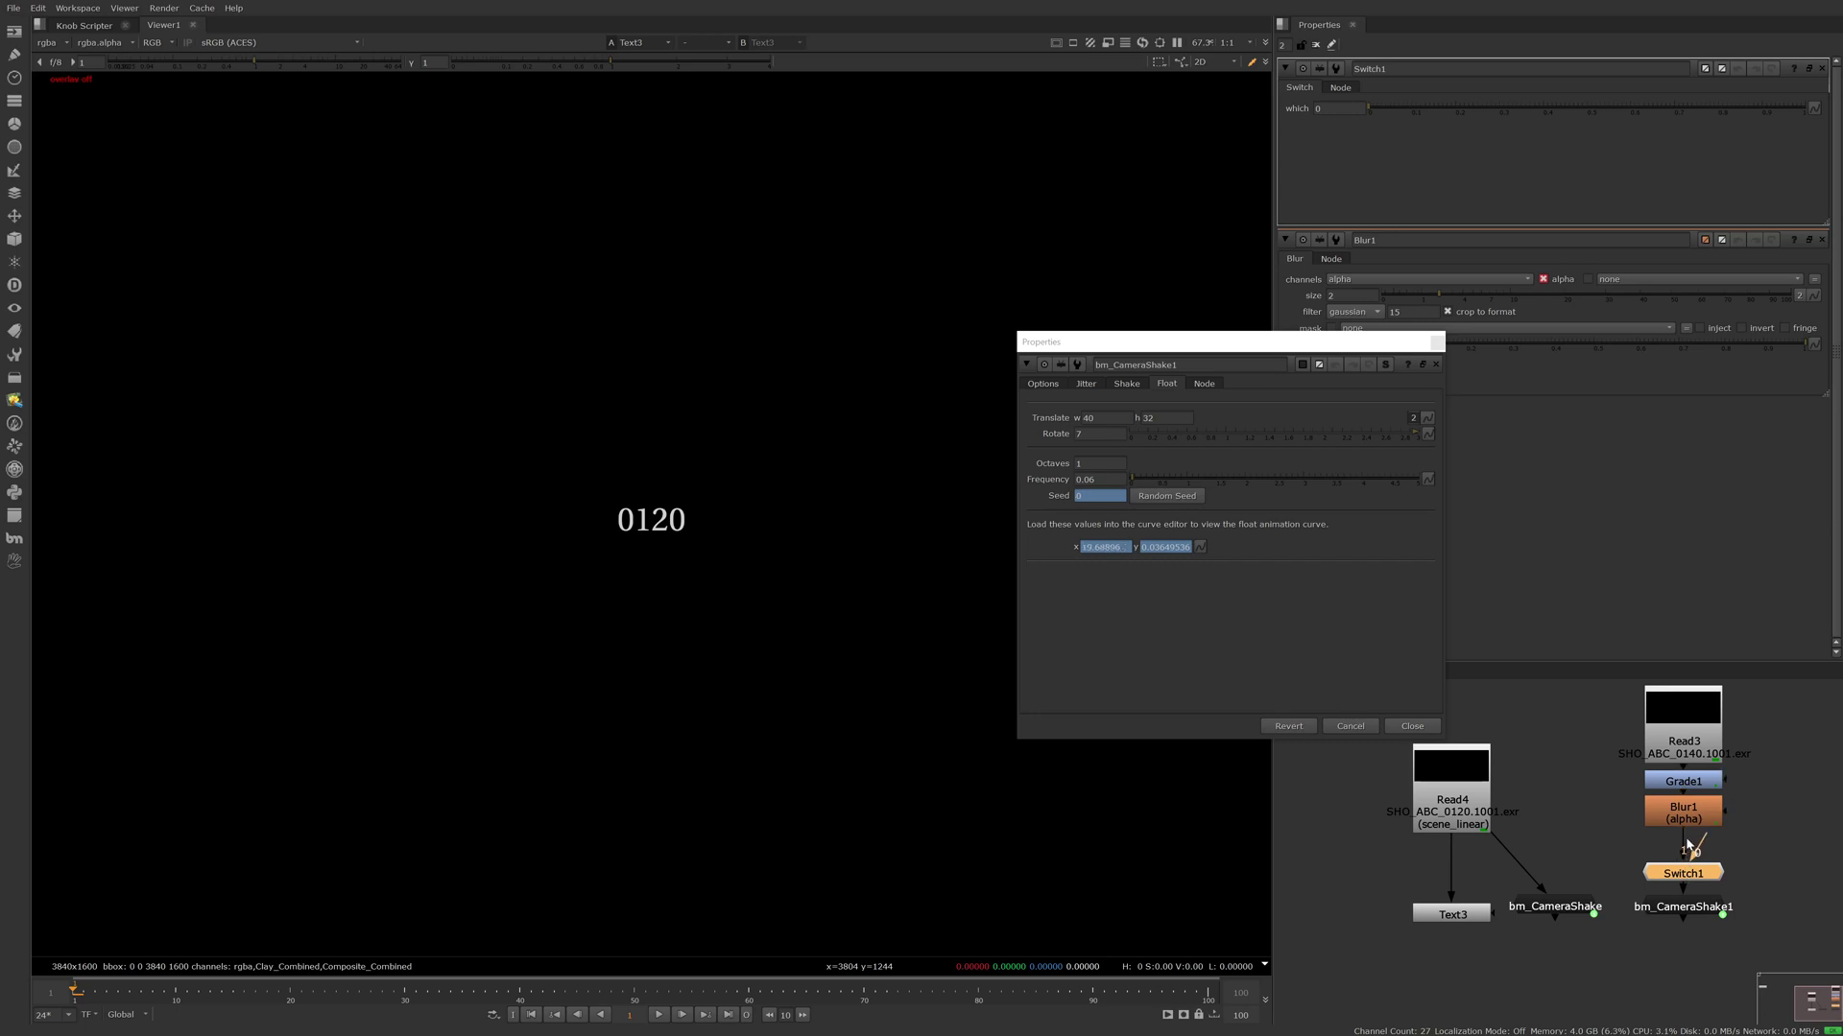
{"action": "left_click", "coordinate": [1094, 493]}
{"action": "key", "text": "equal"}
{"action": "type", "text": "[lindex [split [basename [value [topnode].file]] _] 2]"}
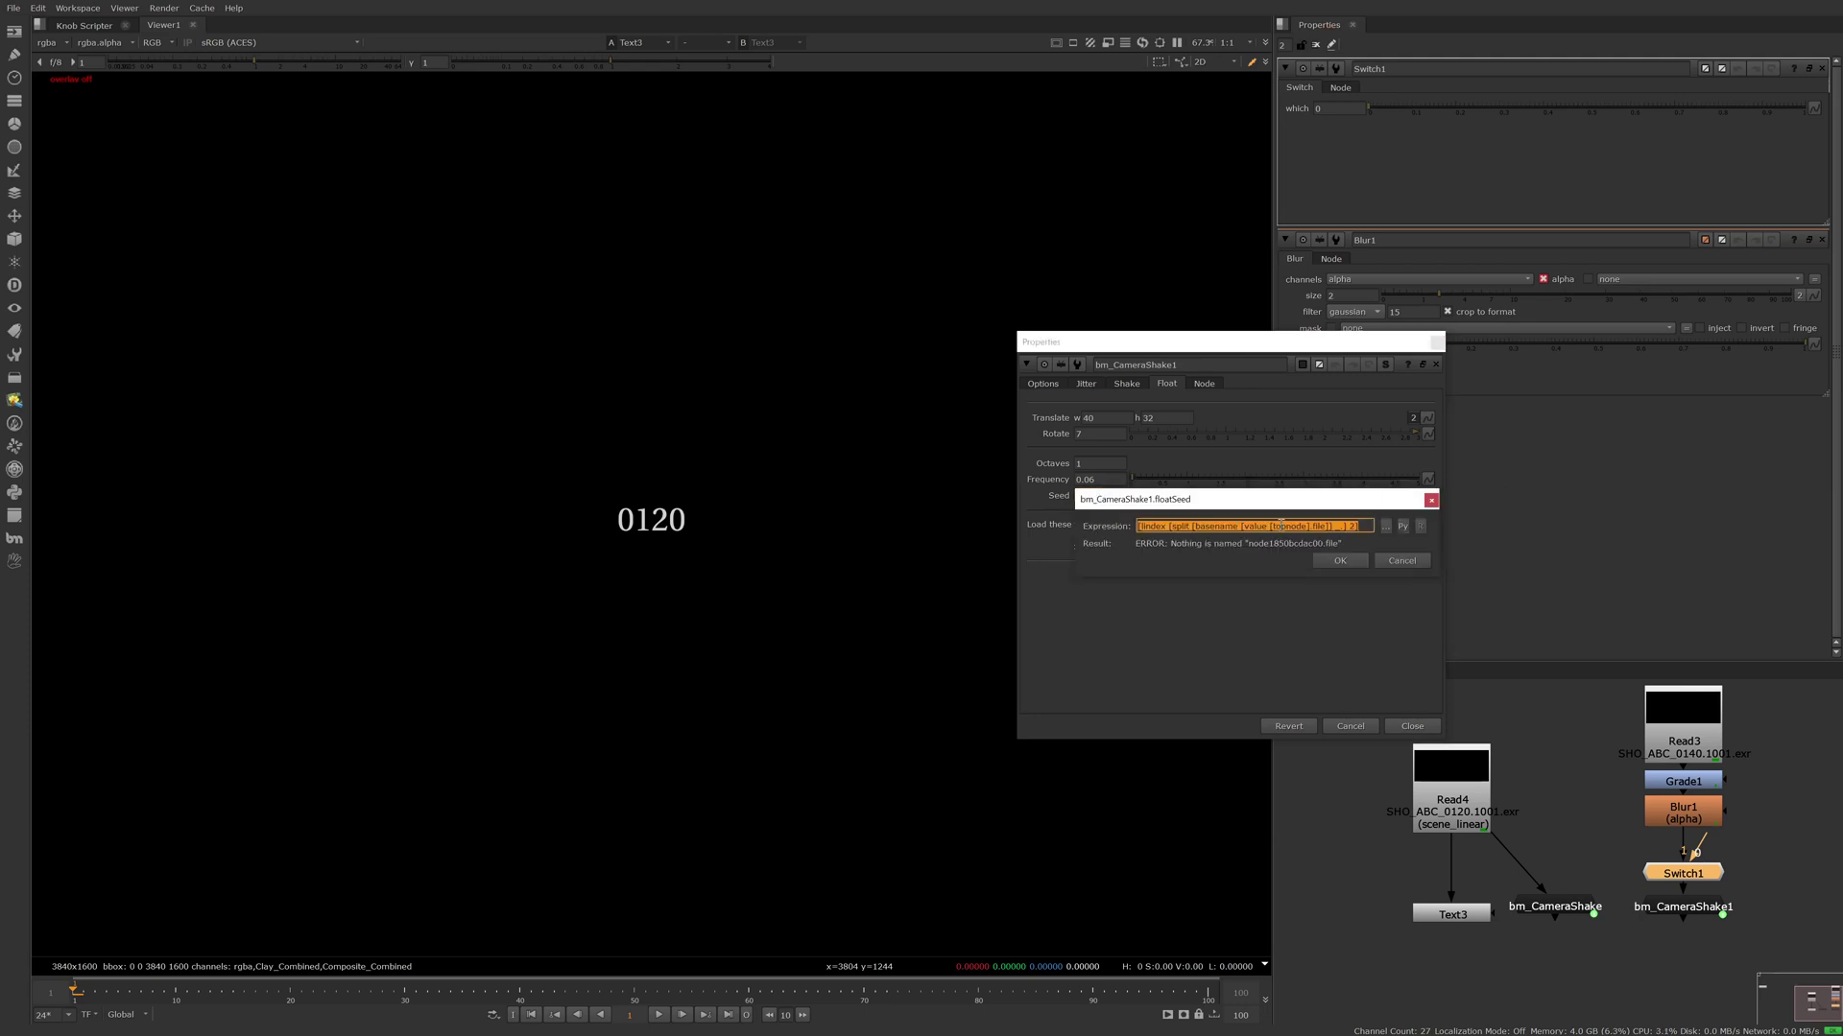
{"action": "left_click", "coordinate": [1403, 563]}
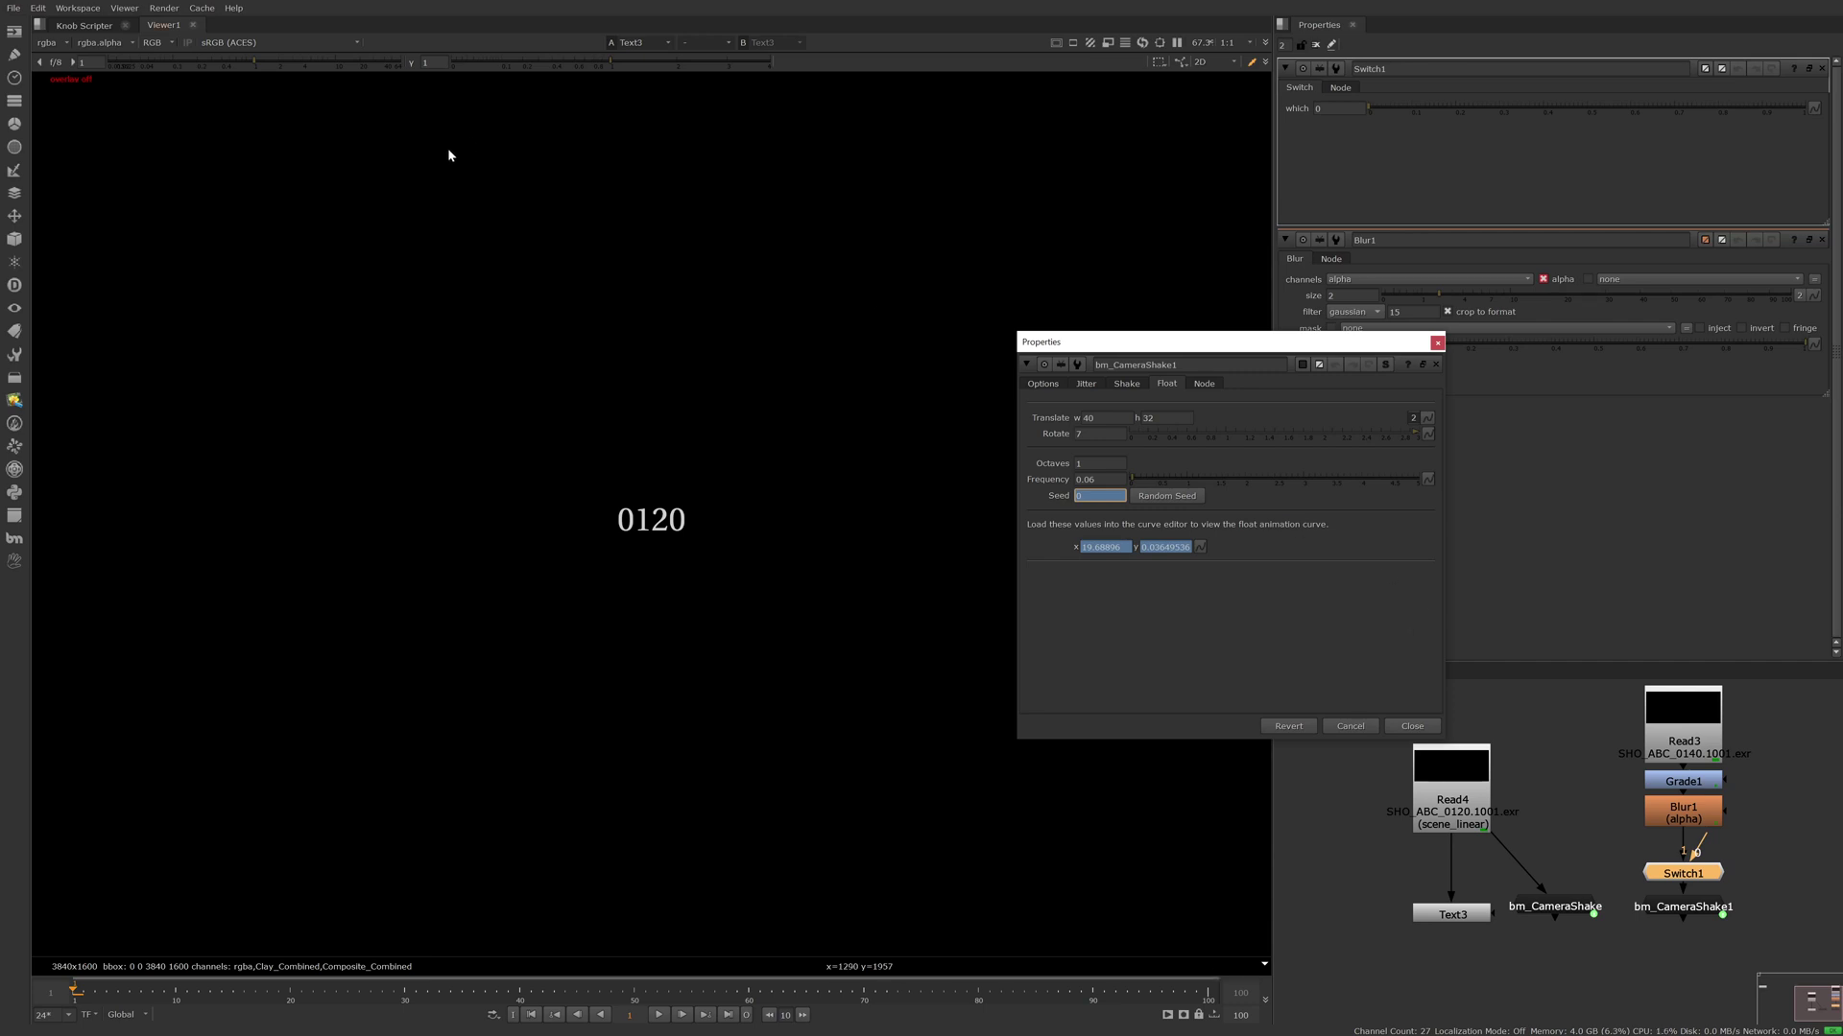
Step: Replace [topnode].file with root.name in Text3's message expression
{"action": "left_click", "coordinate": [1462, 924]}
{"action": "left_click", "coordinate": [1462, 924]}
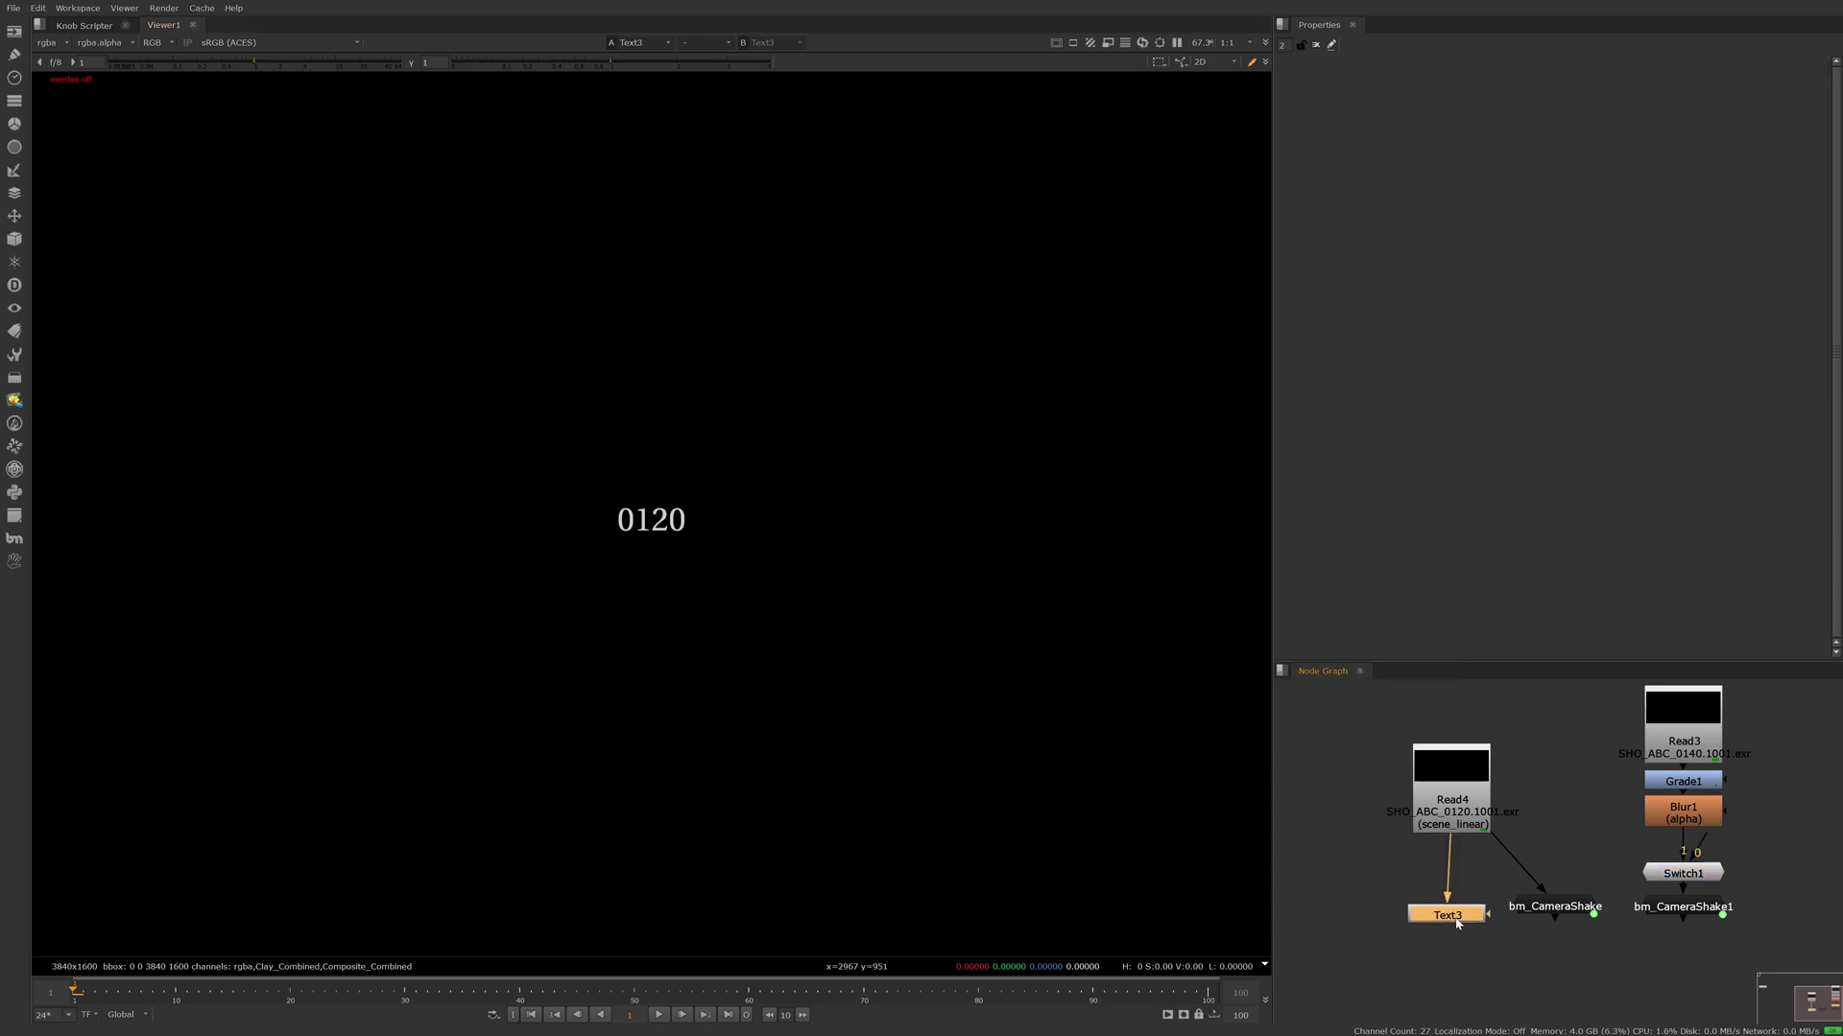
{"action": "double_click", "coordinate": [1459, 921]}
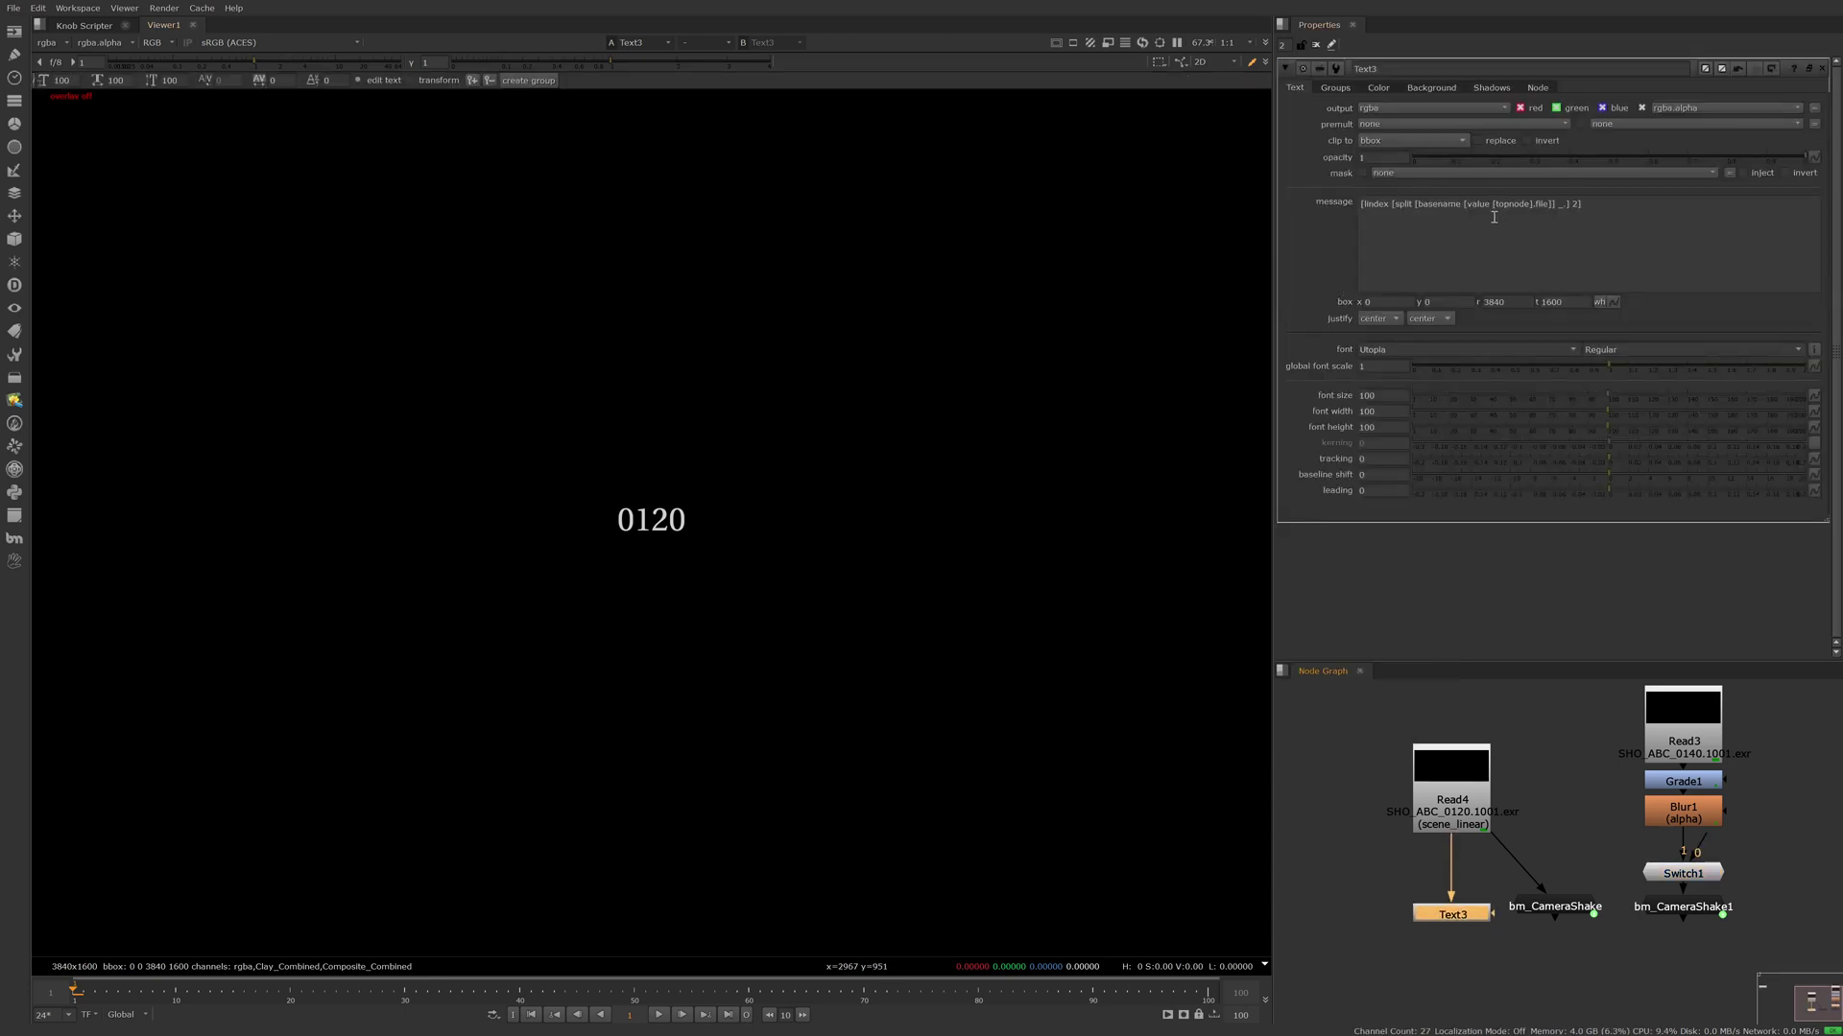
{"action": "left_click_drag", "start_coordinate": [1493, 203], "coordinate": [1549, 203]}
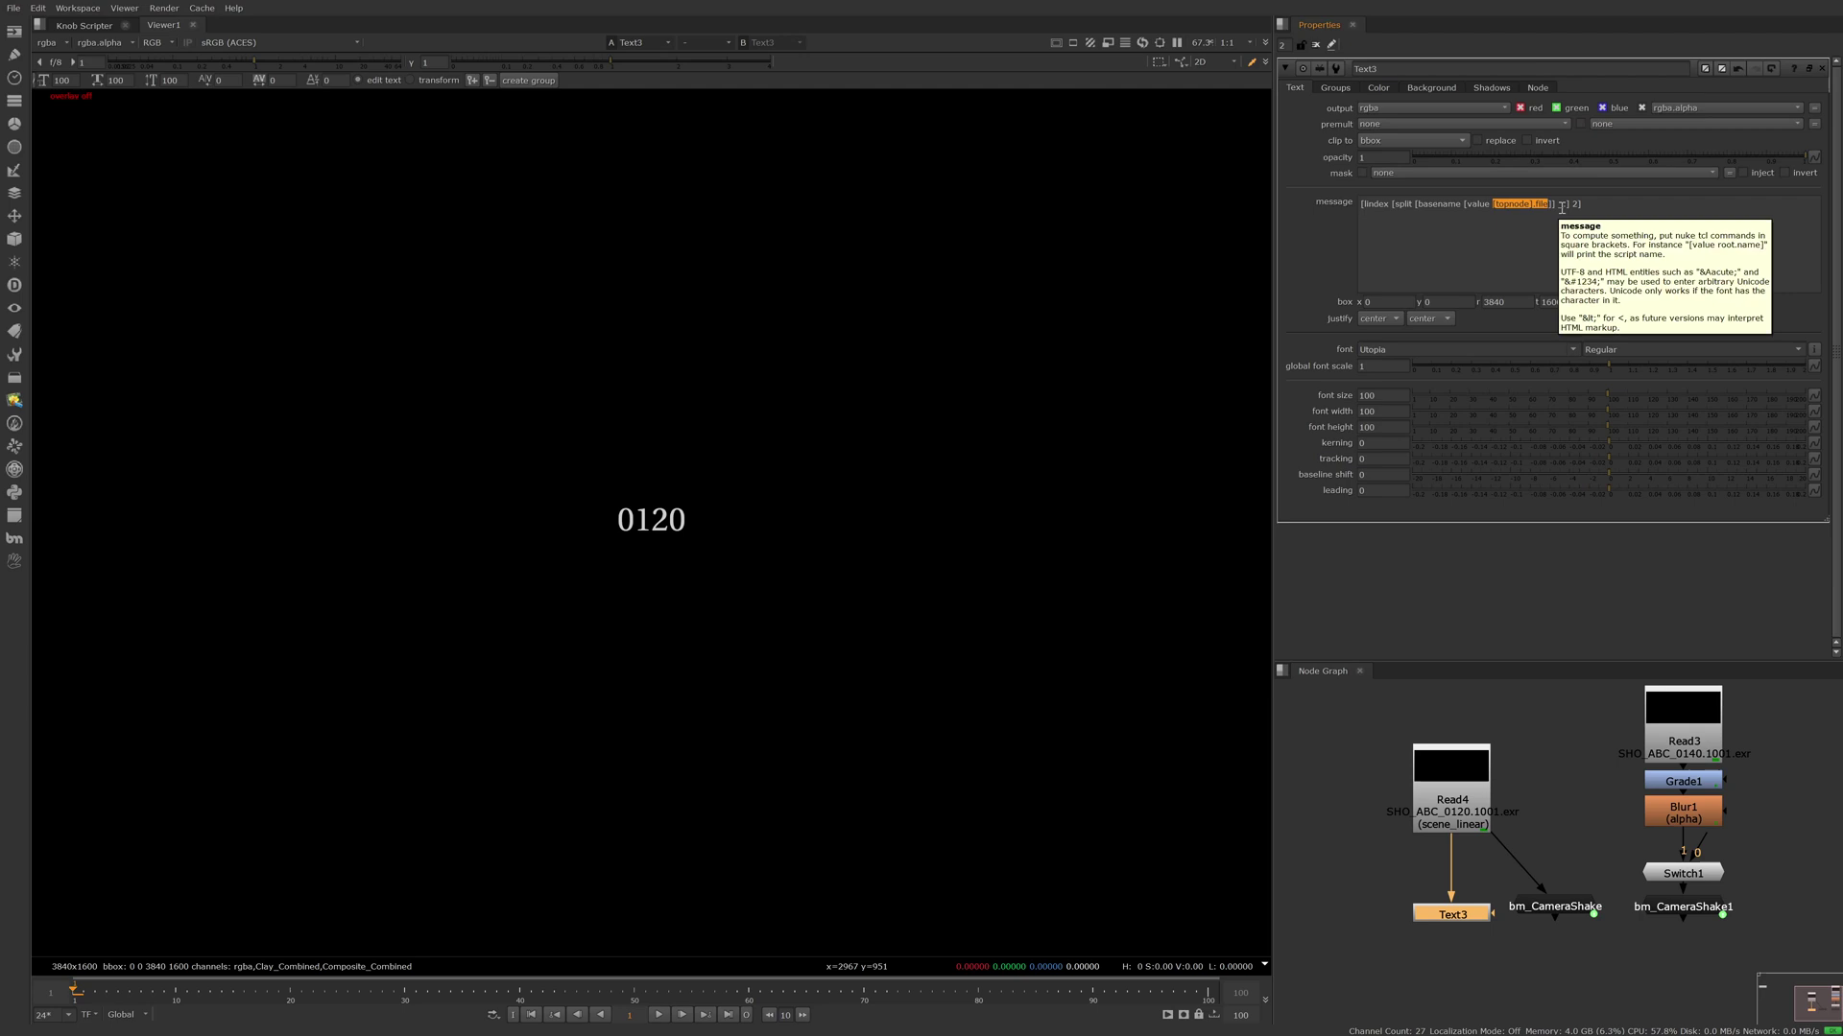
{"action": "type", "text": "root.name"}
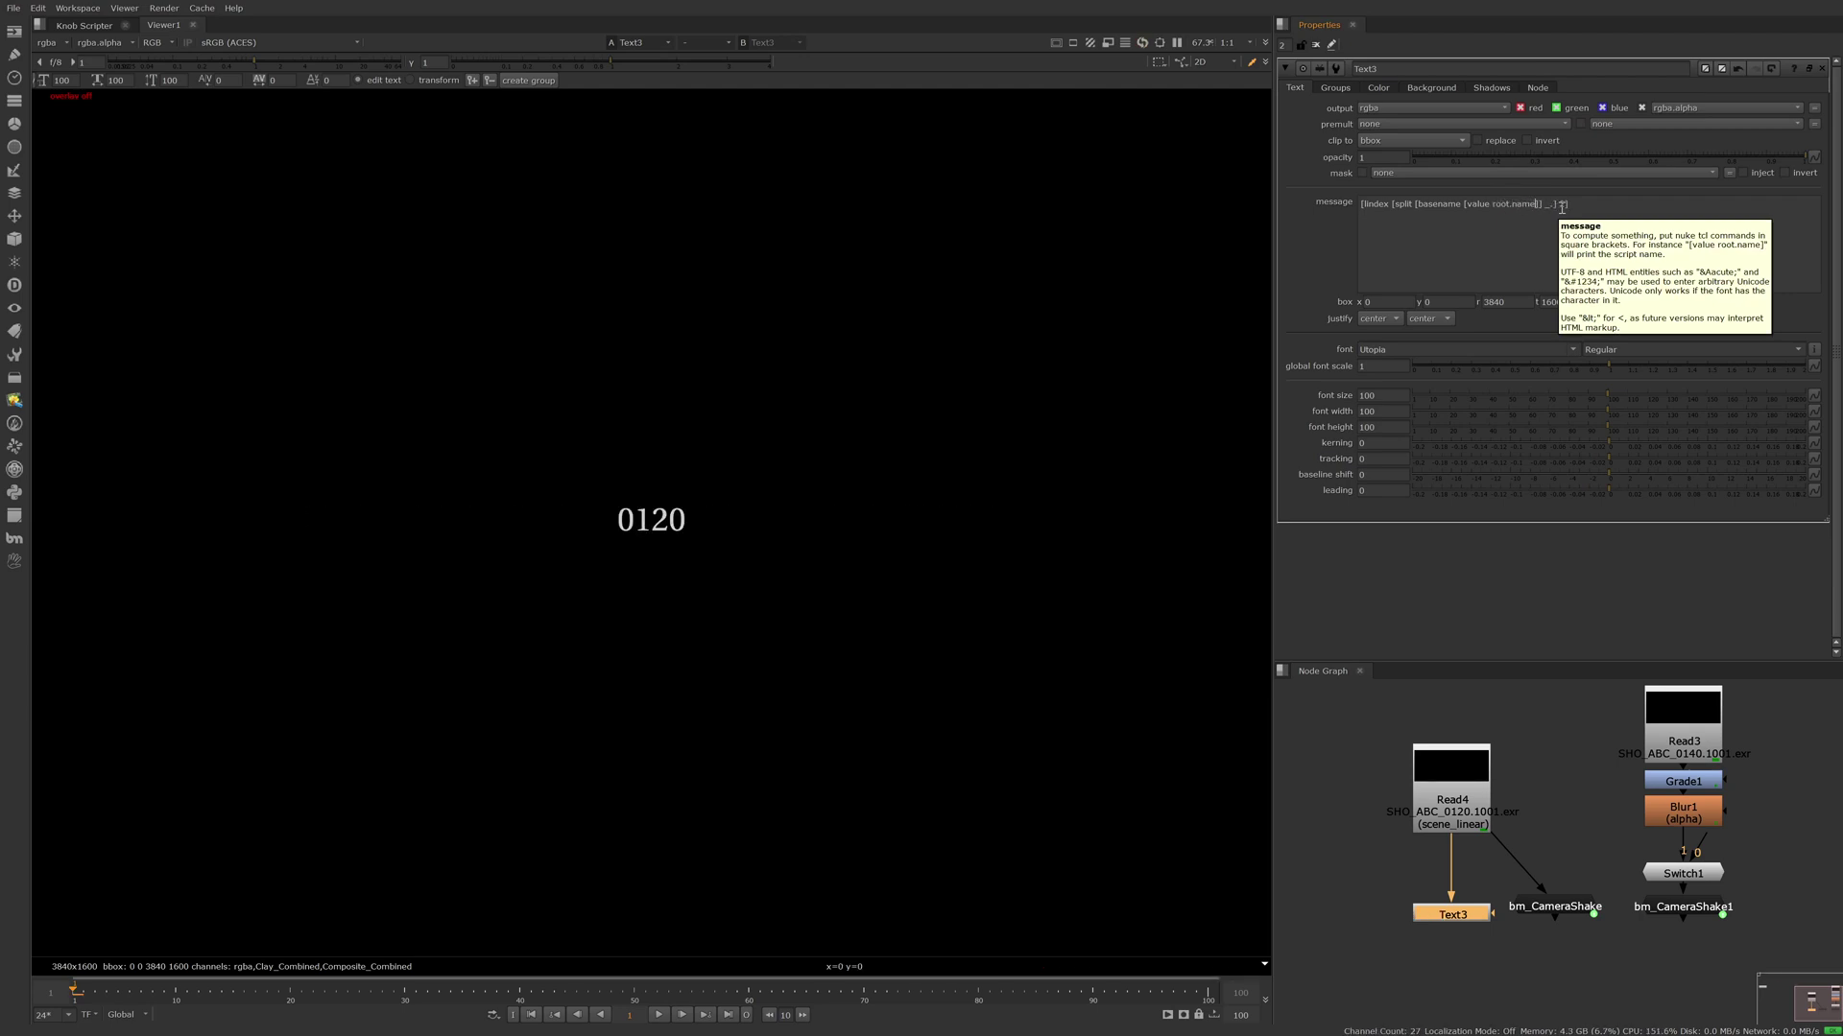